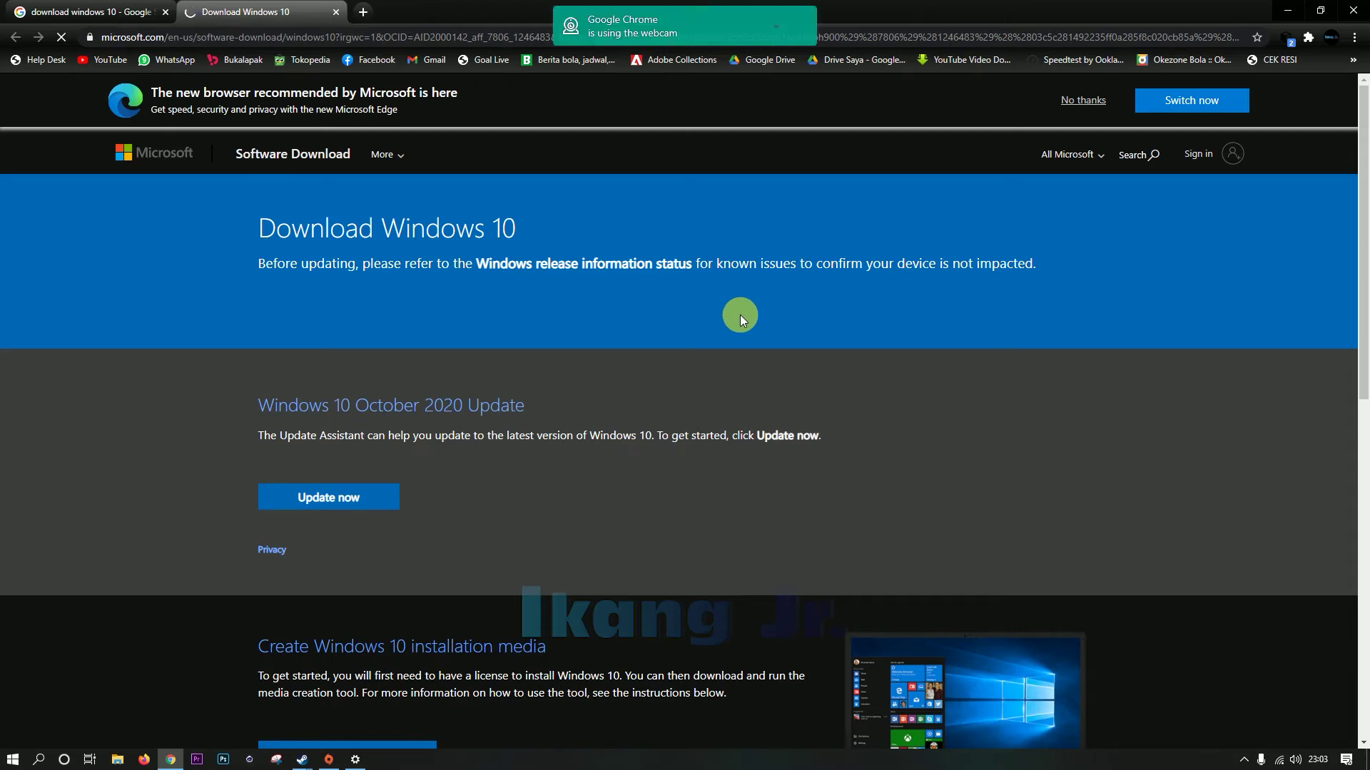
# Step: Download the Windows 10 media creation tool from the installation media section, adding the duplicate with a numbered file name
pyautogui.scroll(-4, 739, 314)
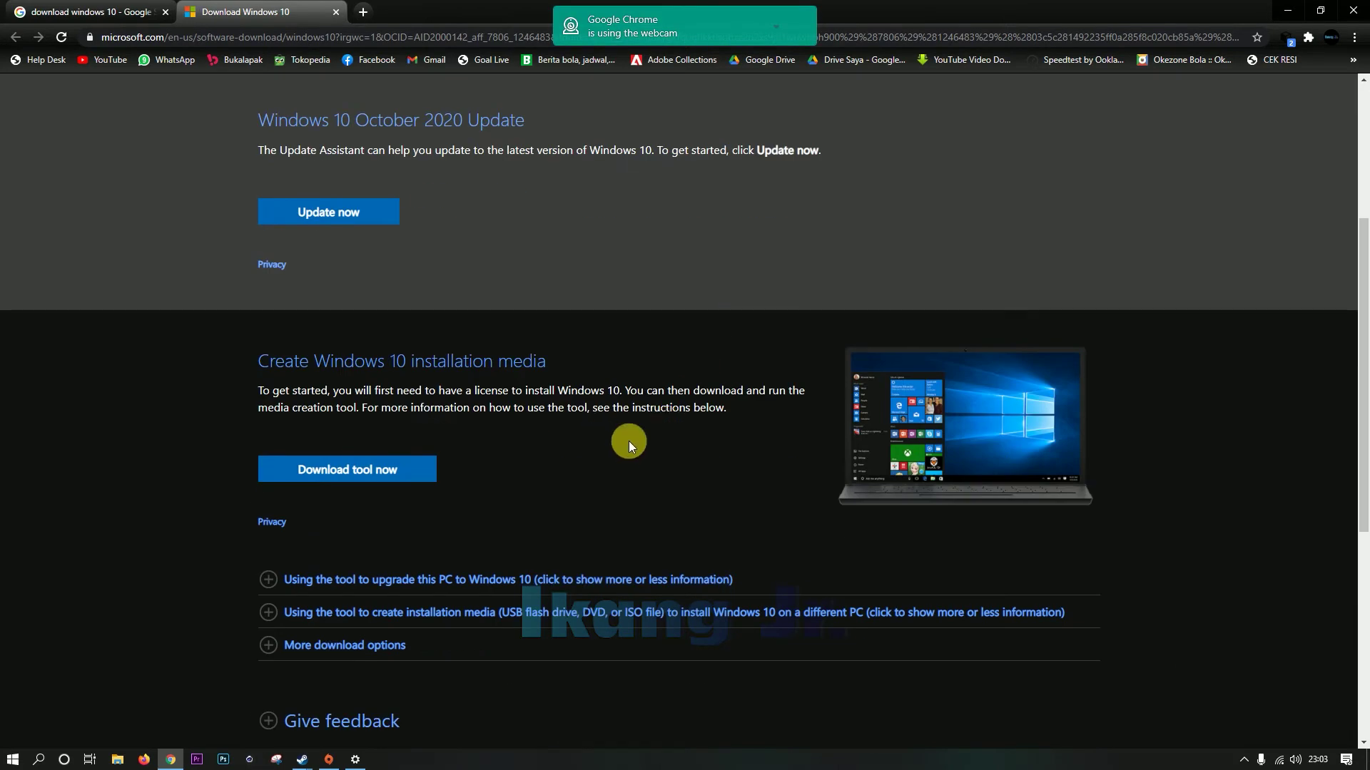
pyautogui.scroll(4, 632, 448)
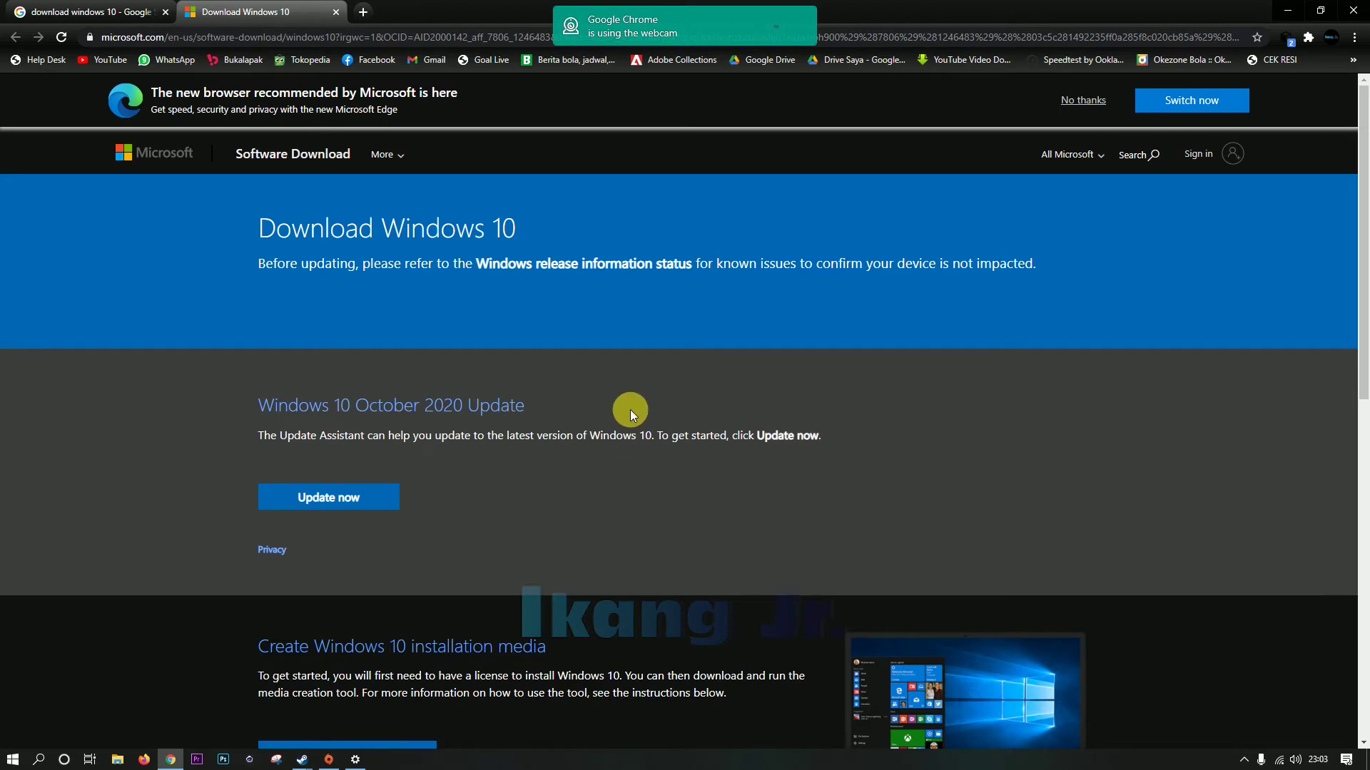
pyautogui.scroll(-6, 632, 413)
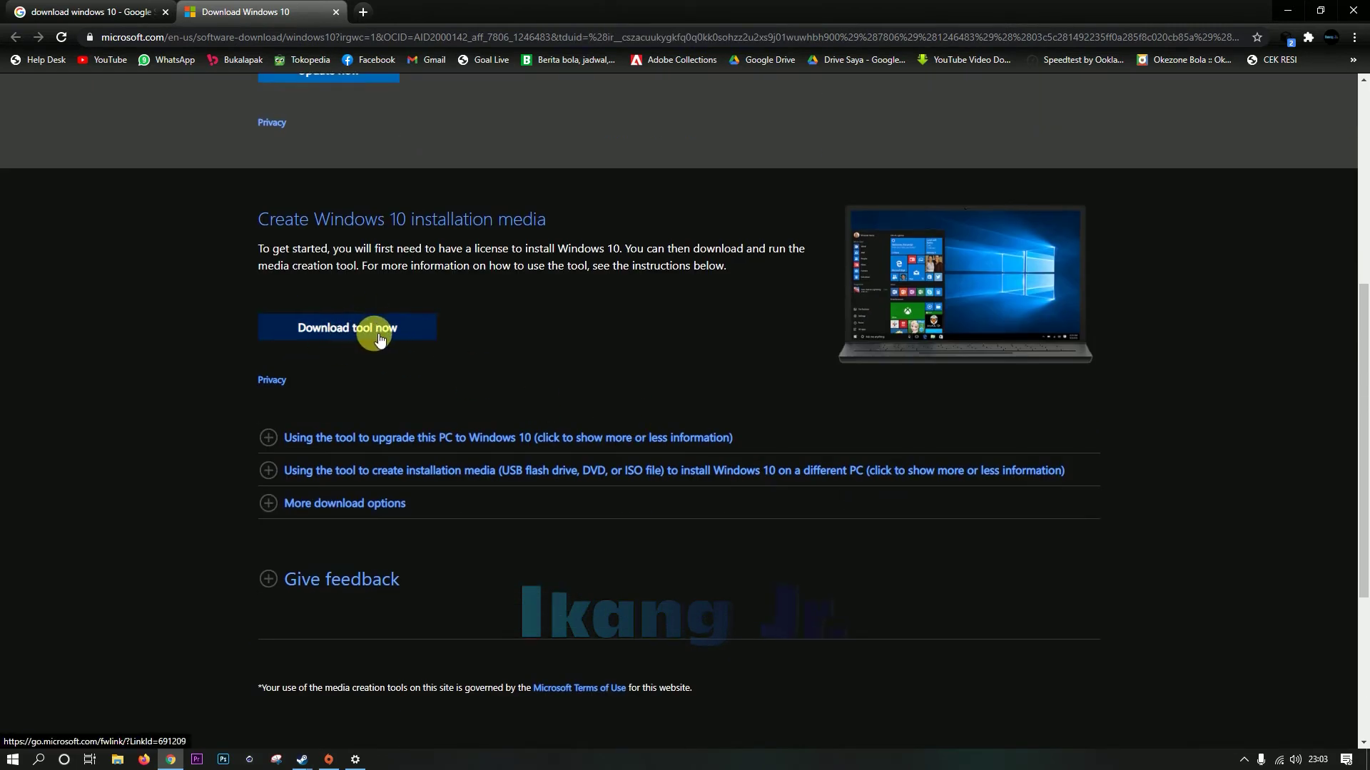
pyautogui.scroll(3, 371, 336)
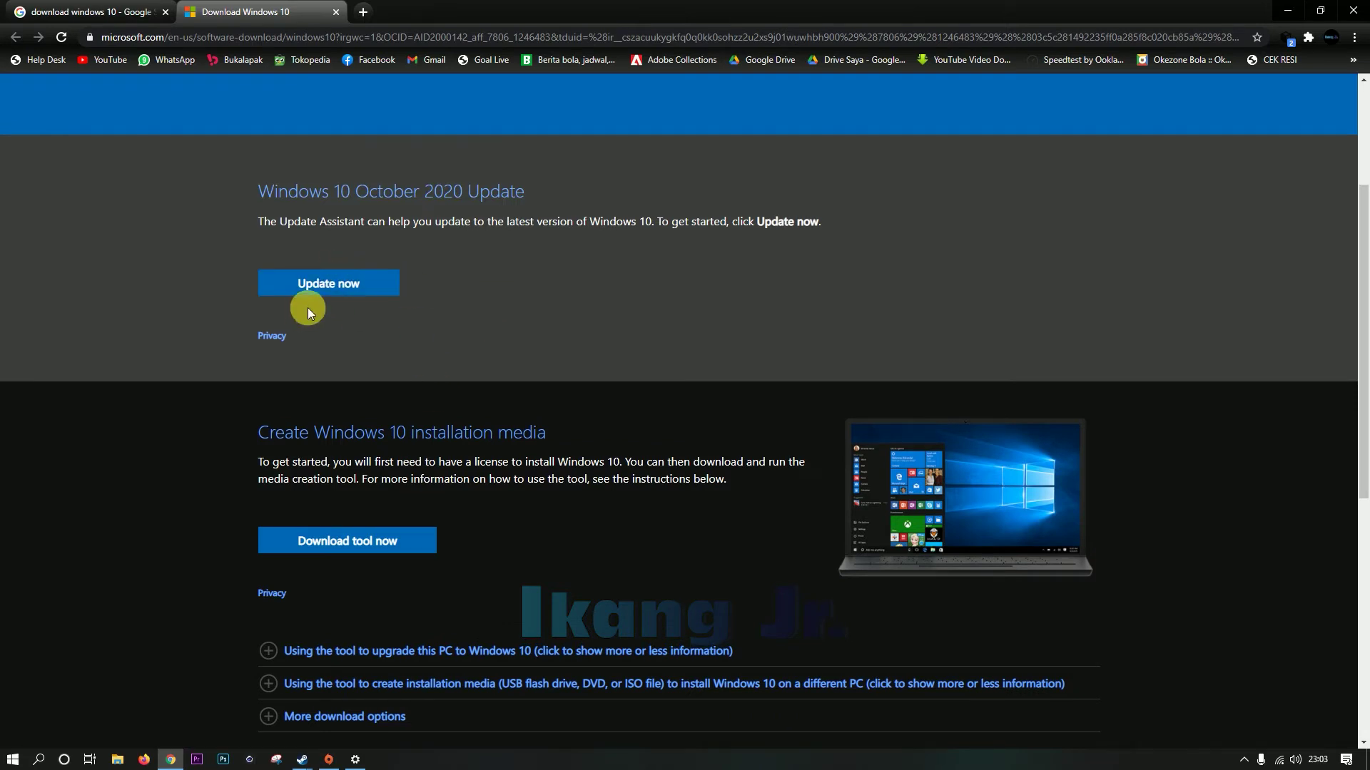
pyautogui.scroll(-4, 456, 373)
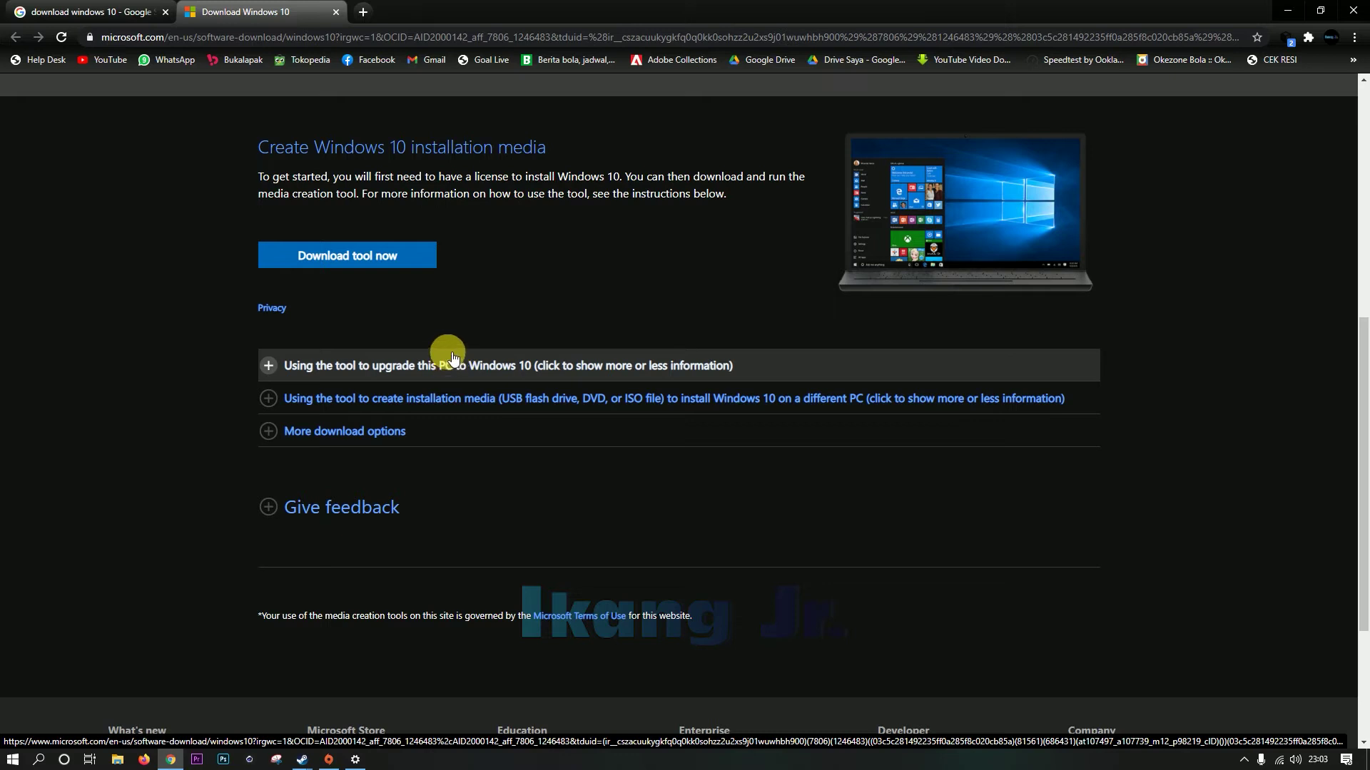
pyautogui.click(359, 263)
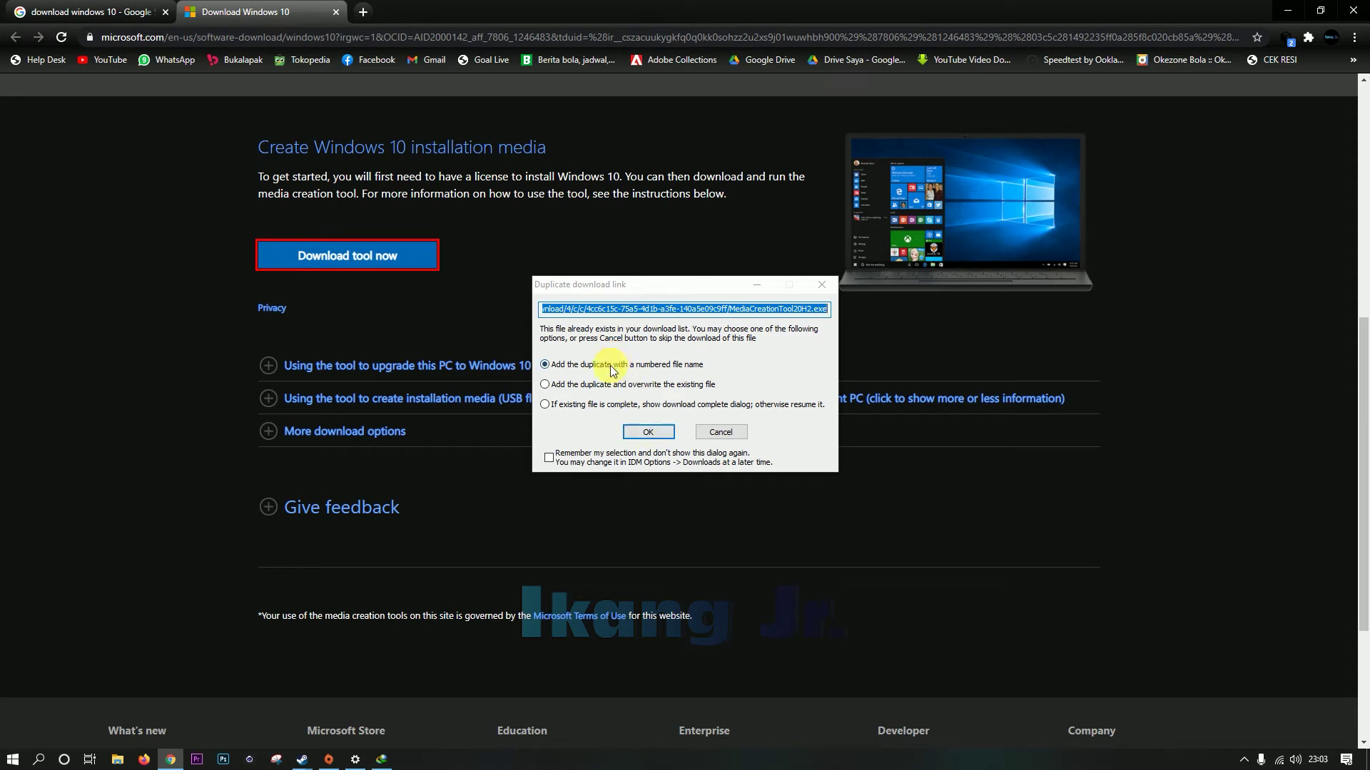
pyautogui.click(649, 432)
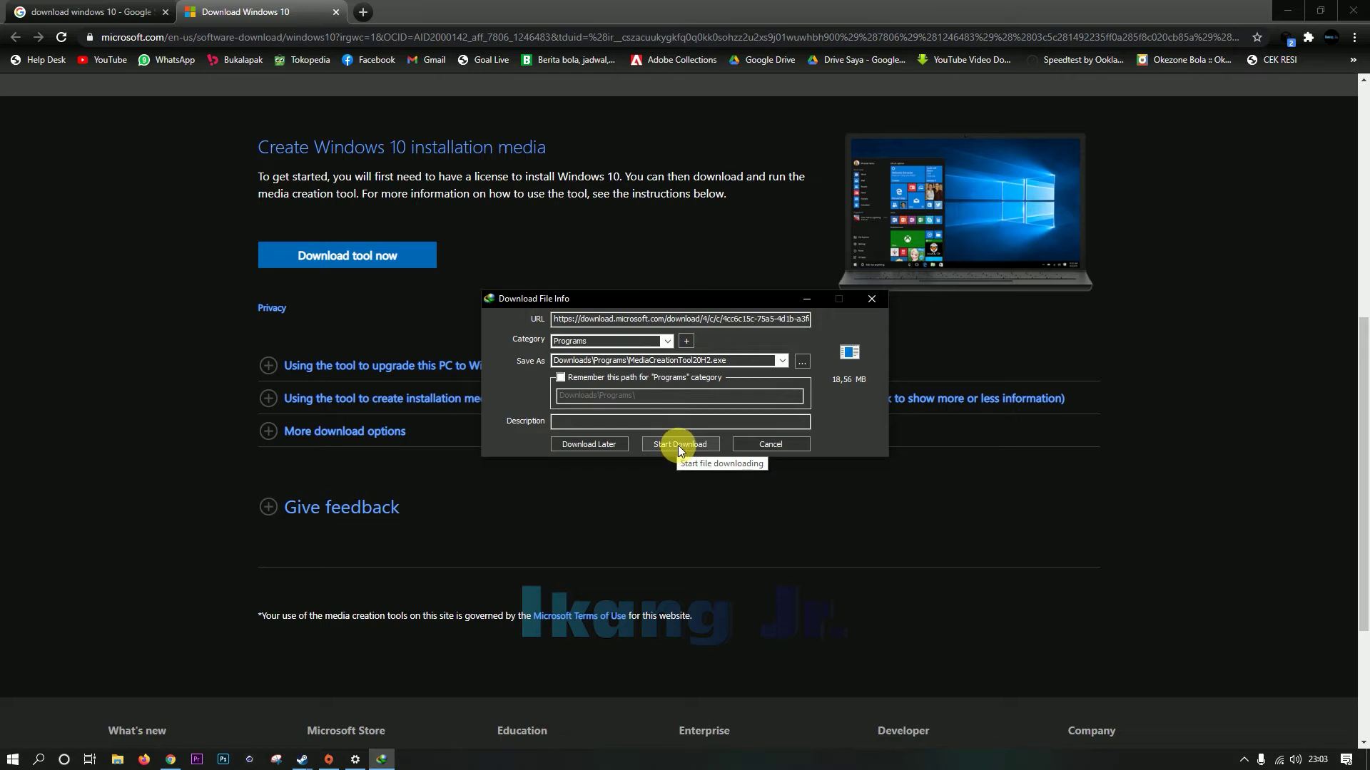
pyautogui.click(678, 444)
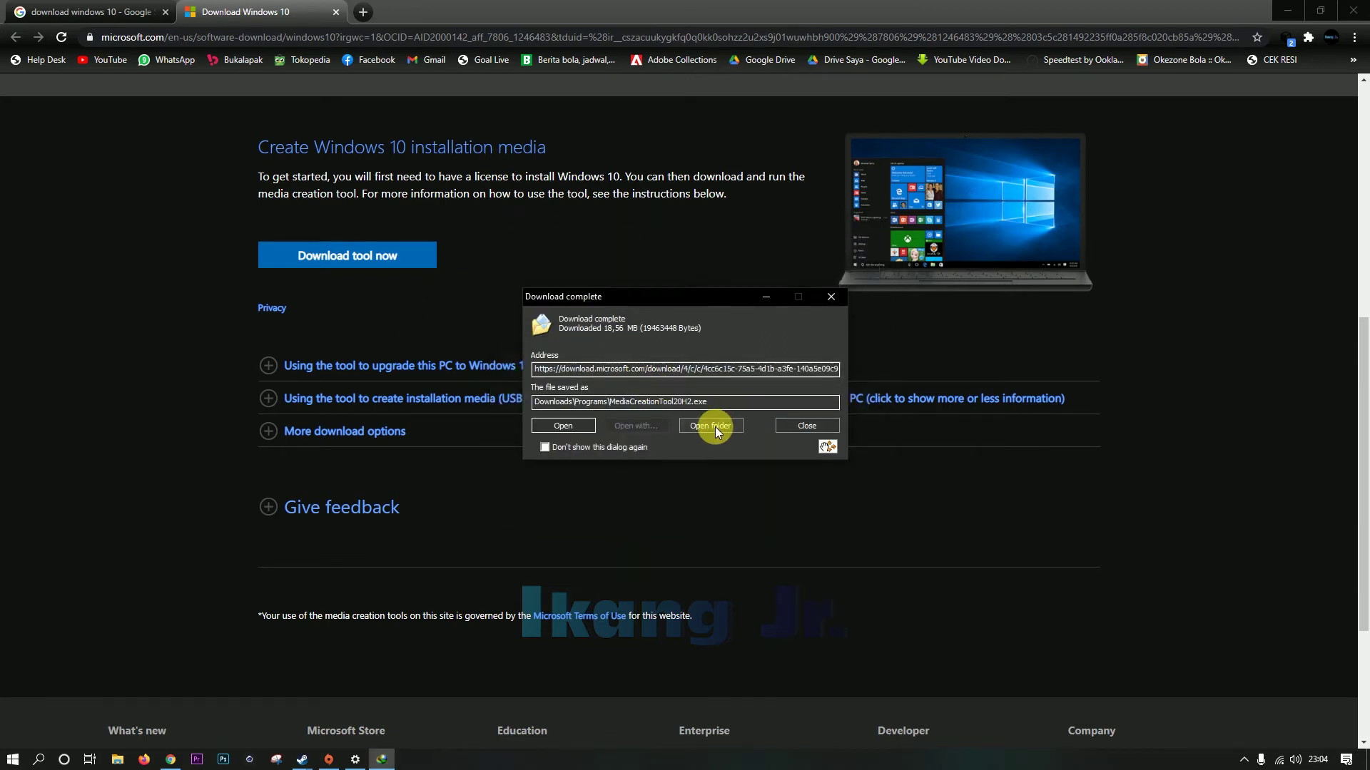
# Step: Launch MediaCreationTool20H2.exe from its download folder and minimize the folder and browser windows
pyautogui.click(711, 425)
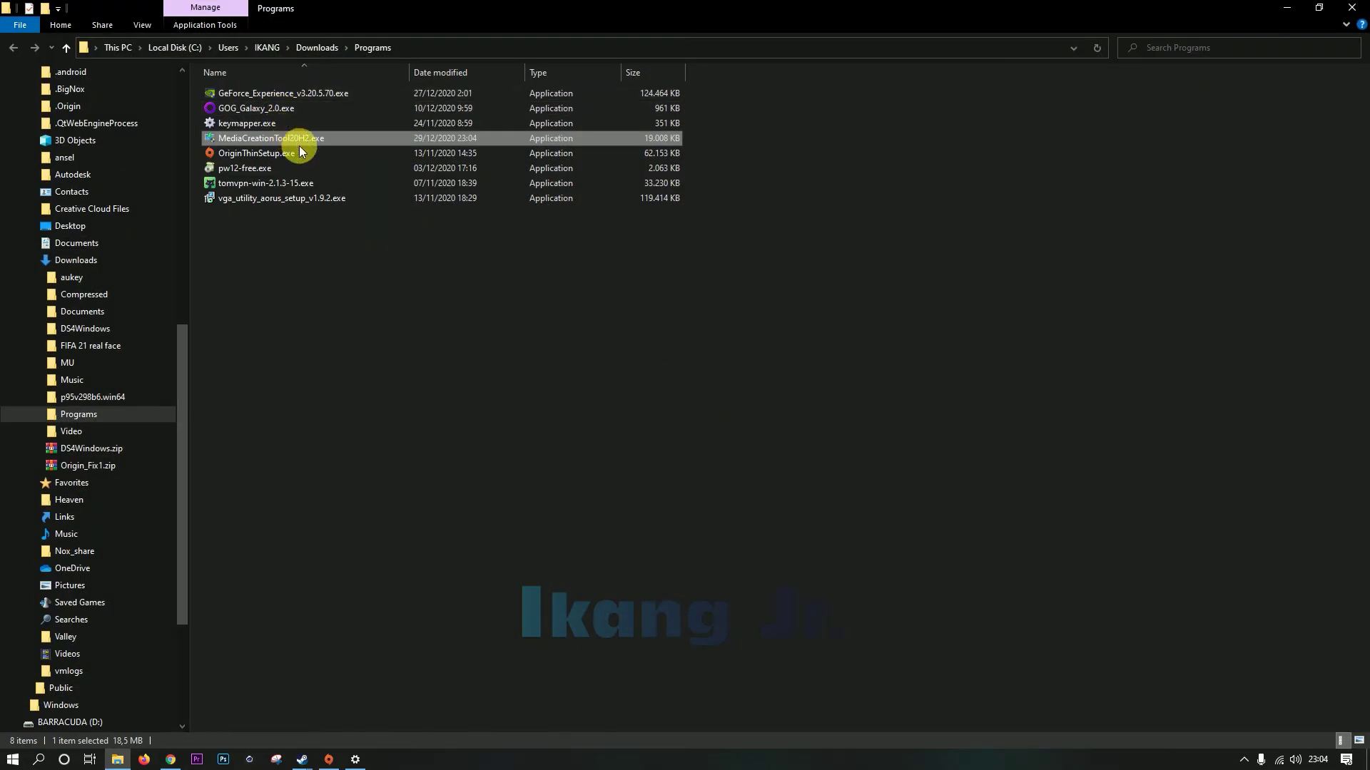
pyautogui.click(272, 138)
pyautogui.moveTo(284, 138)
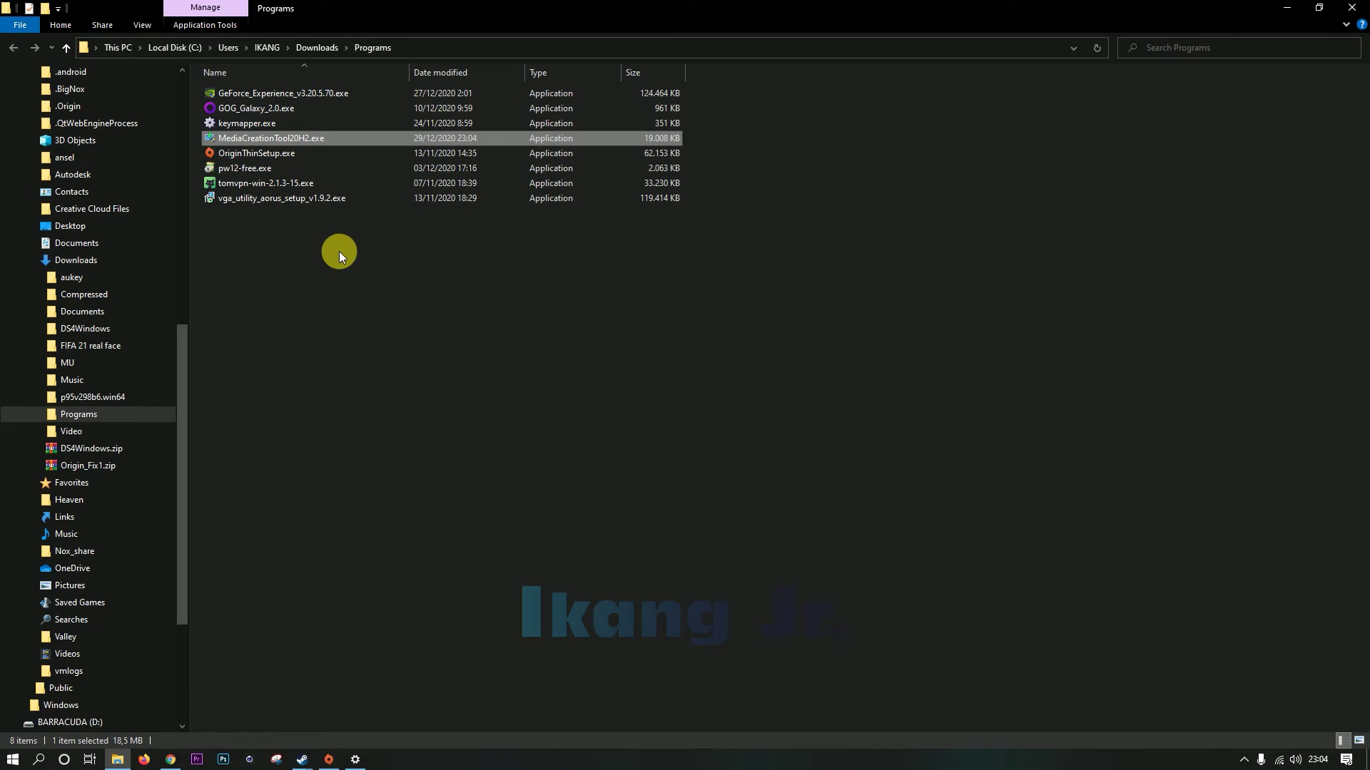
pyautogui.click(299, 281)
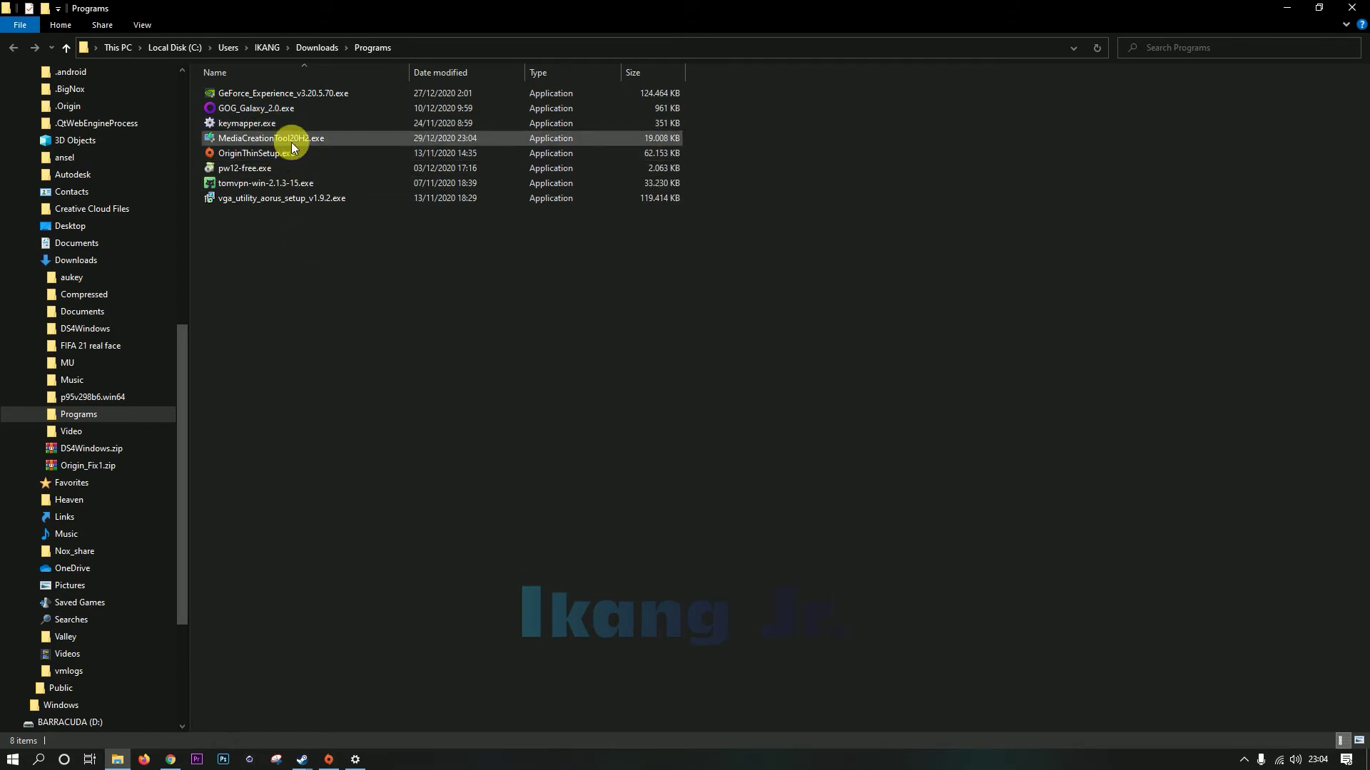
pyautogui.click(290, 140)
pyautogui.moveTo(273, 145)
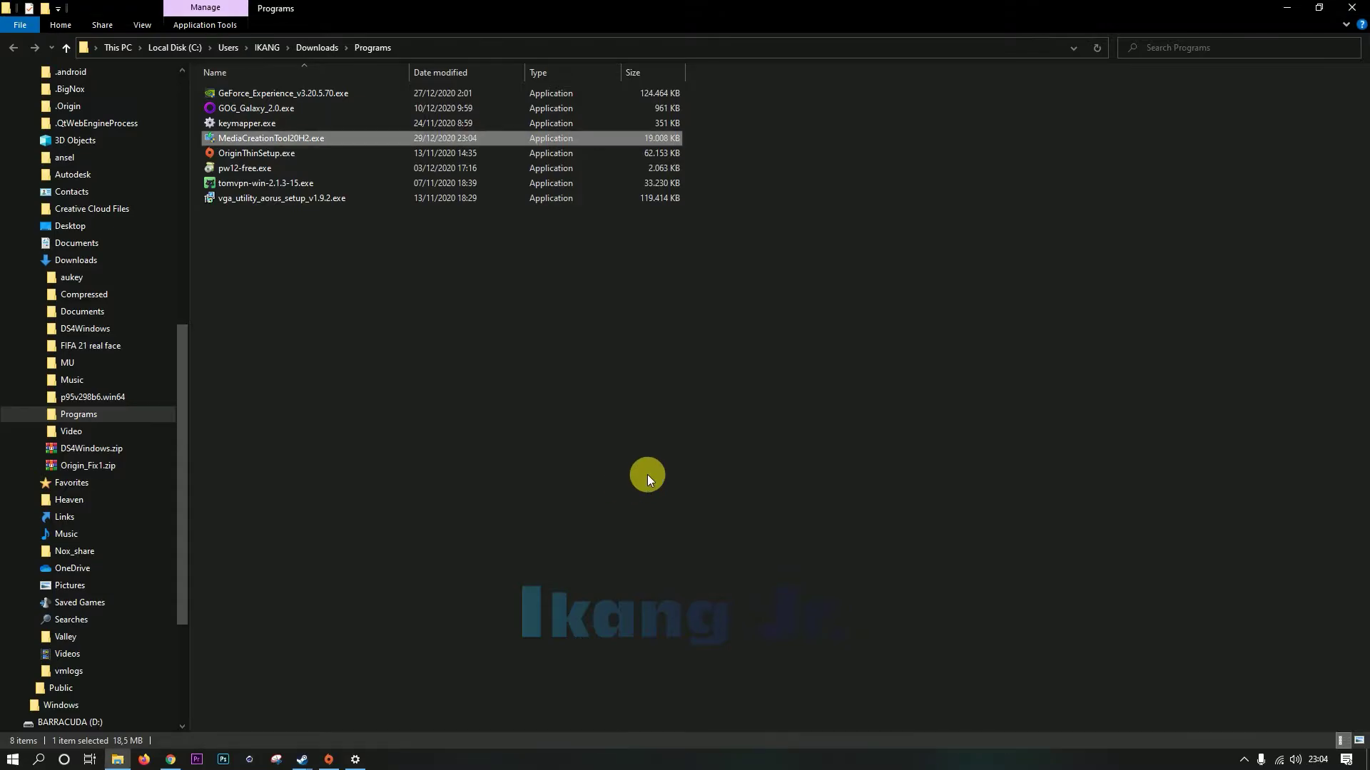
pyautogui.click(1288, 9)
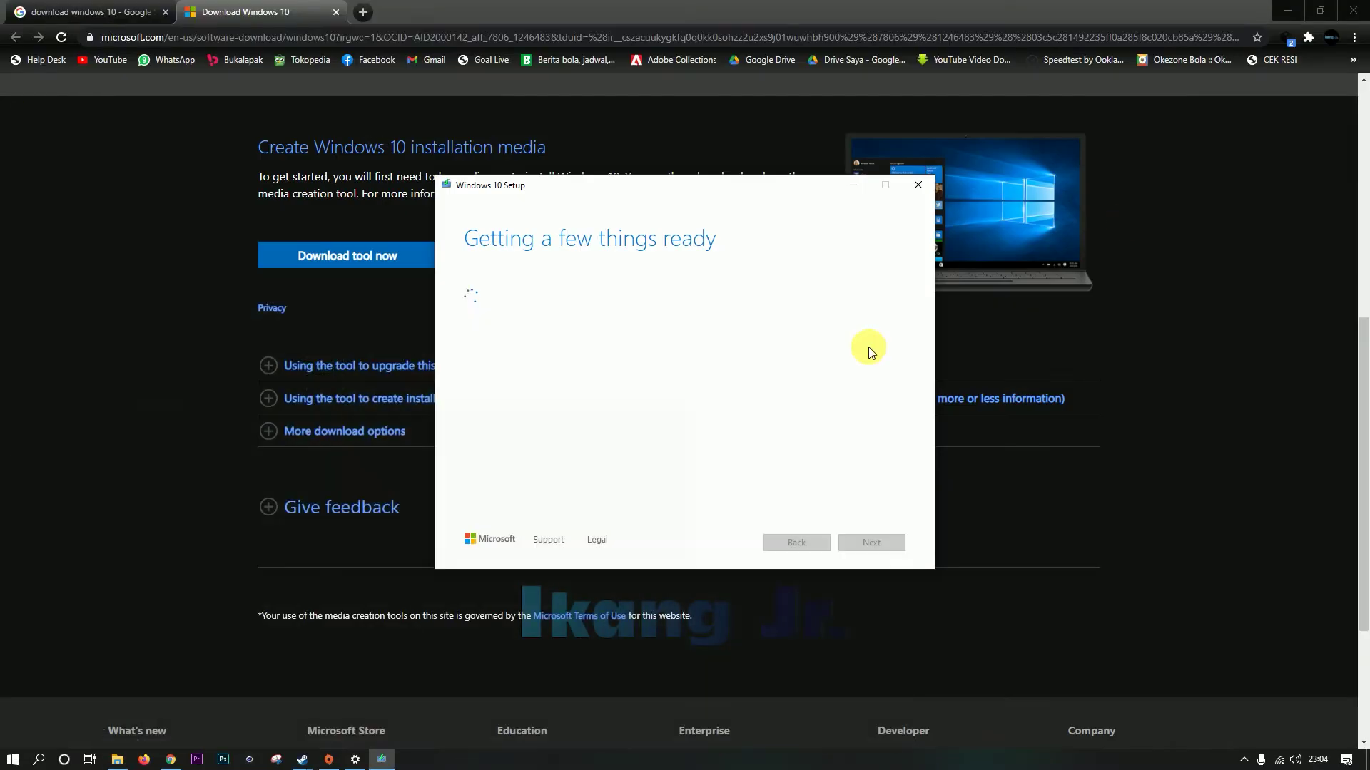
pyautogui.click(1291, 12)
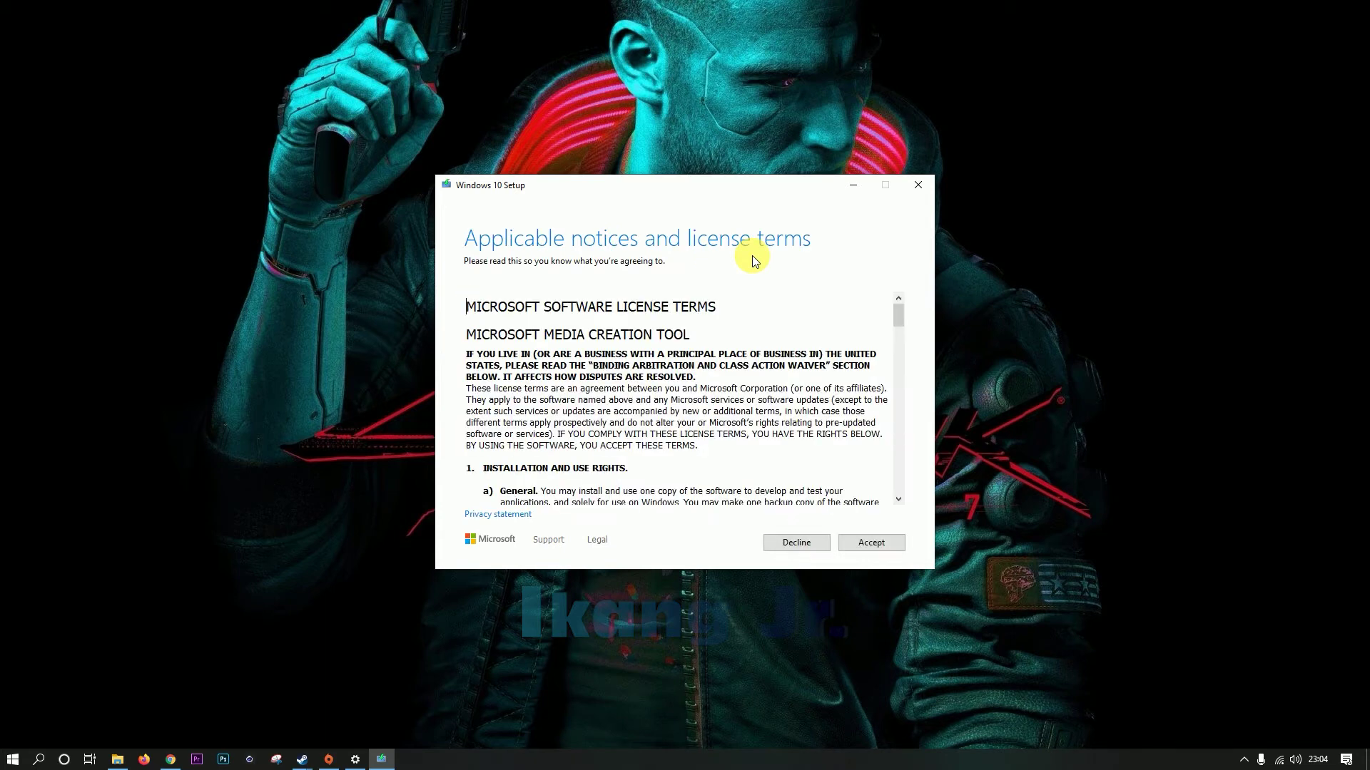
# Step: Skim the Microsoft Media Creation Tool license terms and accept them
pyautogui.scroll(-1, 726, 381)
pyautogui.scroll(-2, 726, 381)
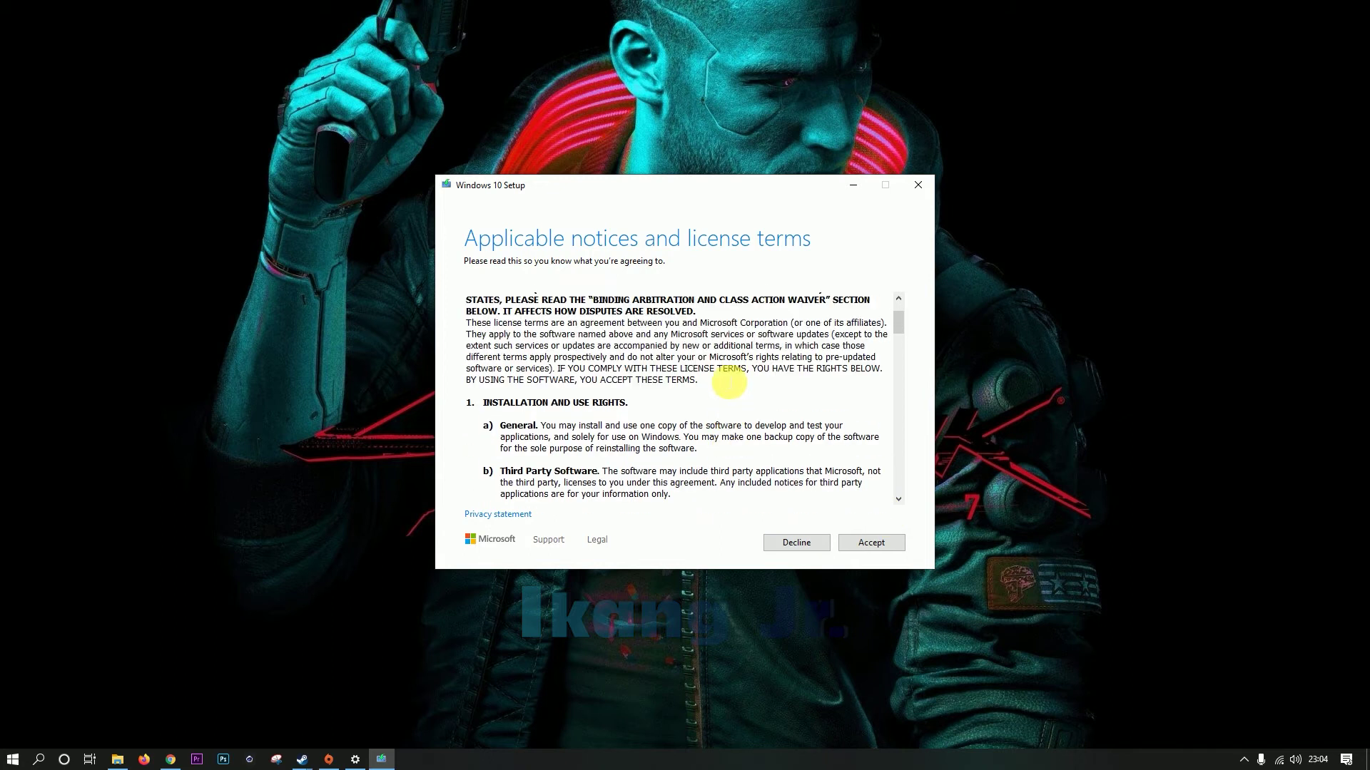
pyautogui.scroll(3, 648, 385)
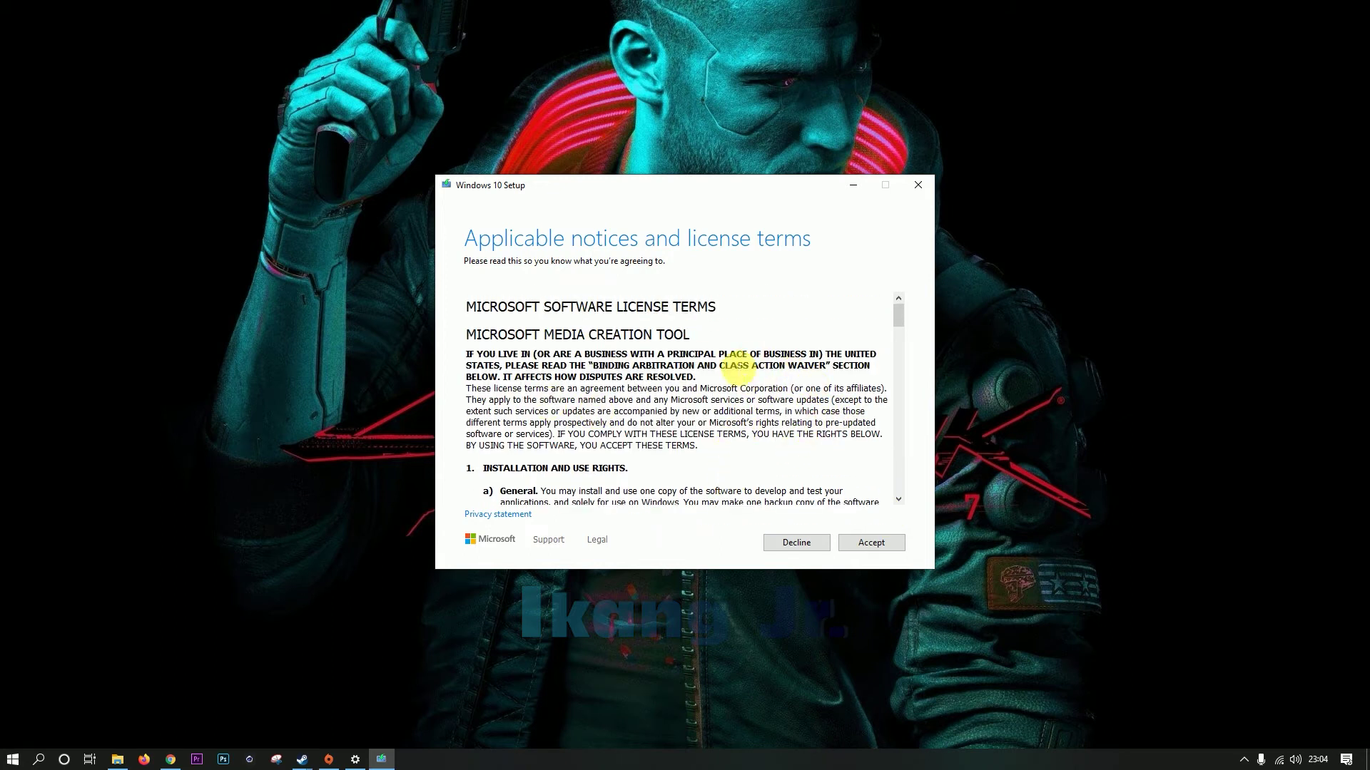
pyautogui.scroll(-4, 817, 417)
pyautogui.scroll(3, 817, 414)
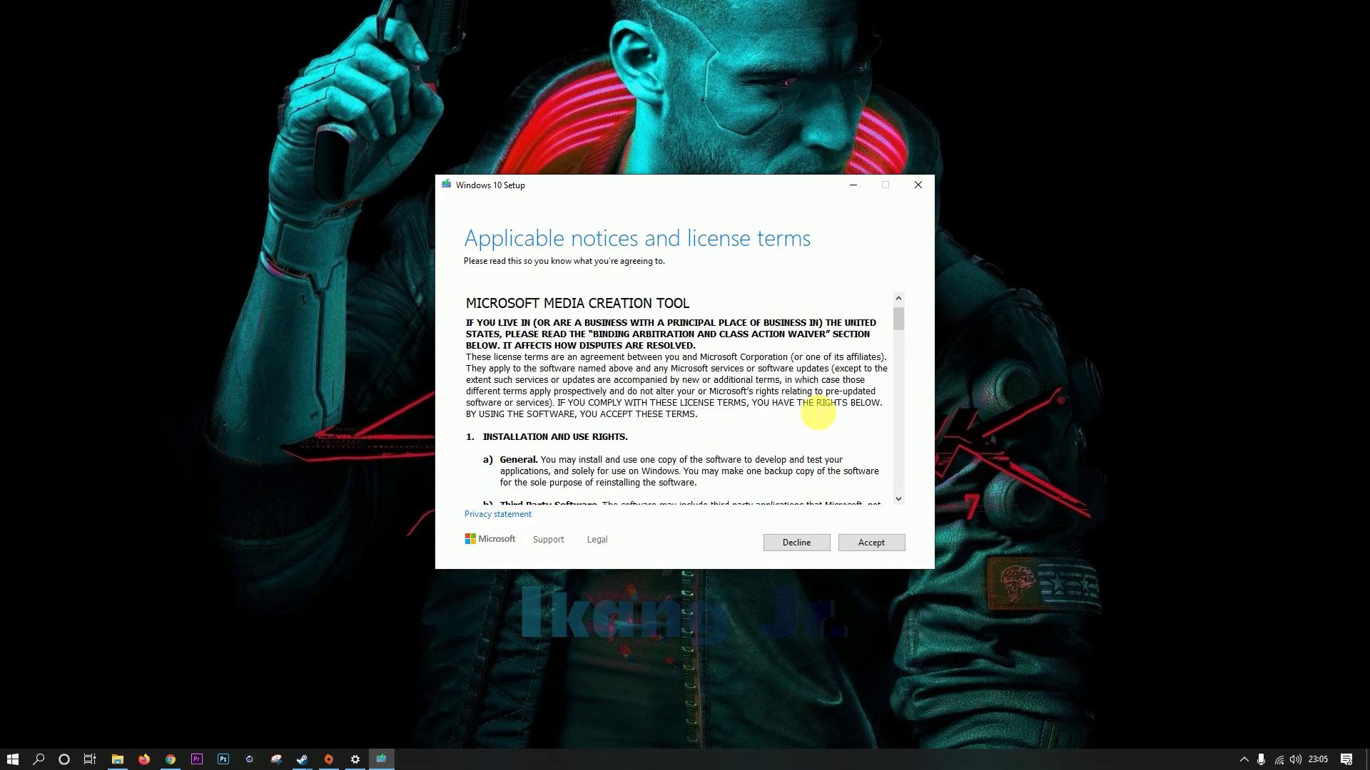
pyautogui.click(877, 543)
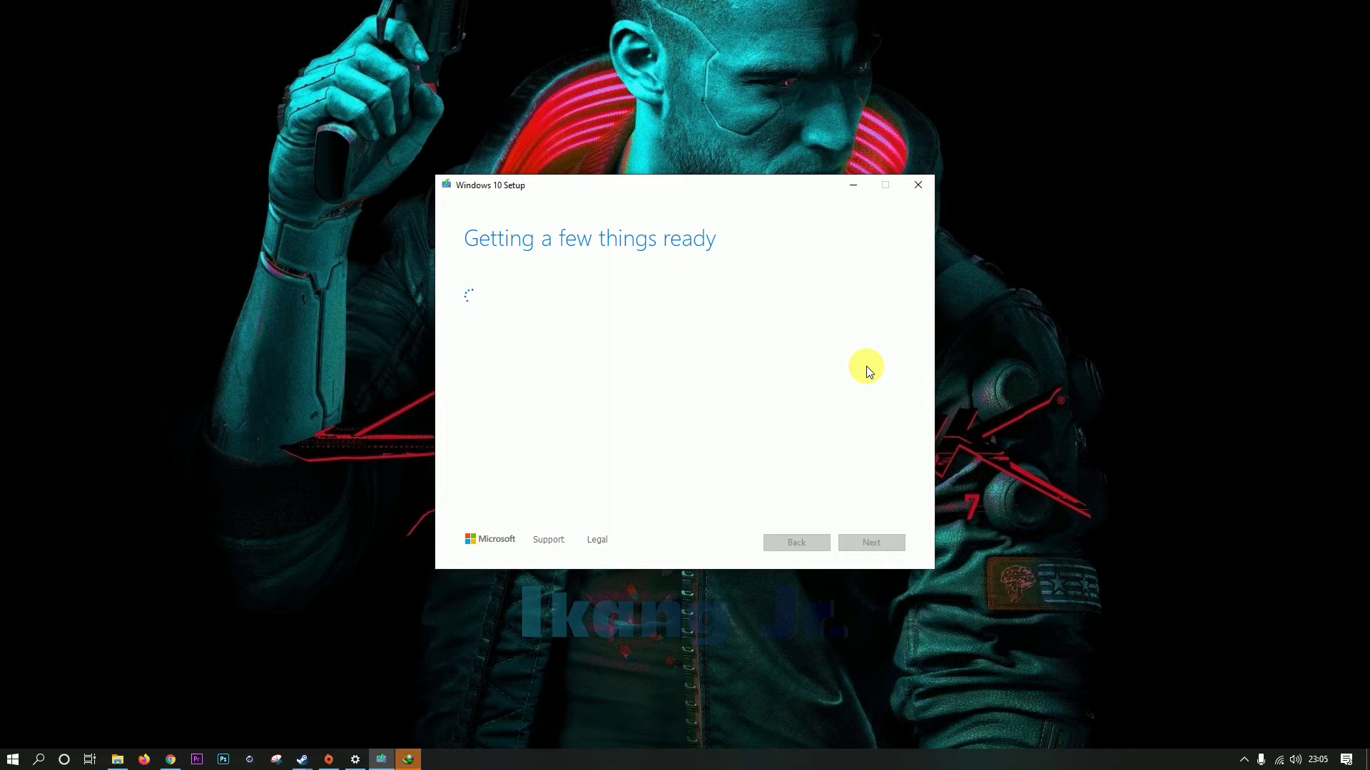
# Step: Bring up the waiting Internet Download Manager prompt and decline registering the trial copy
pyautogui.moveTo(410, 762)
pyautogui.click(410, 762)
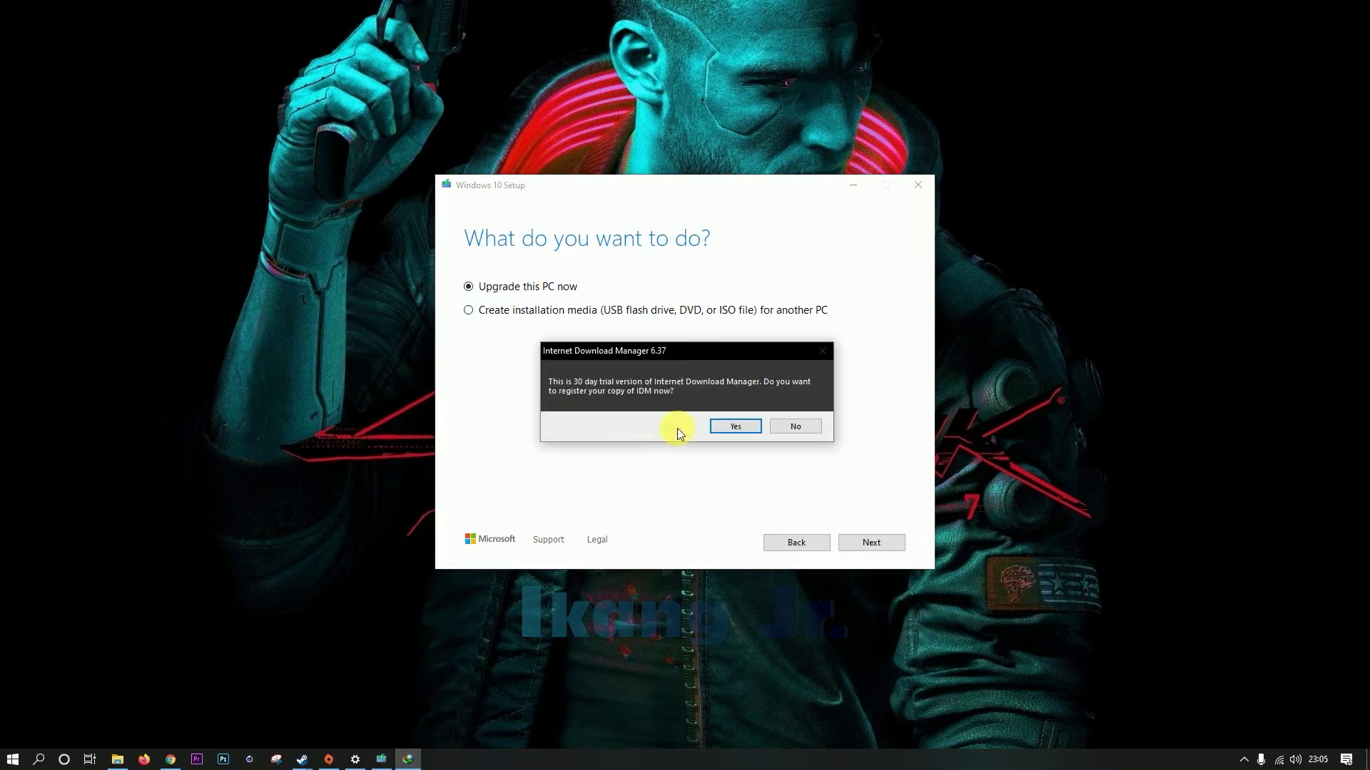
pyautogui.click(796, 426)
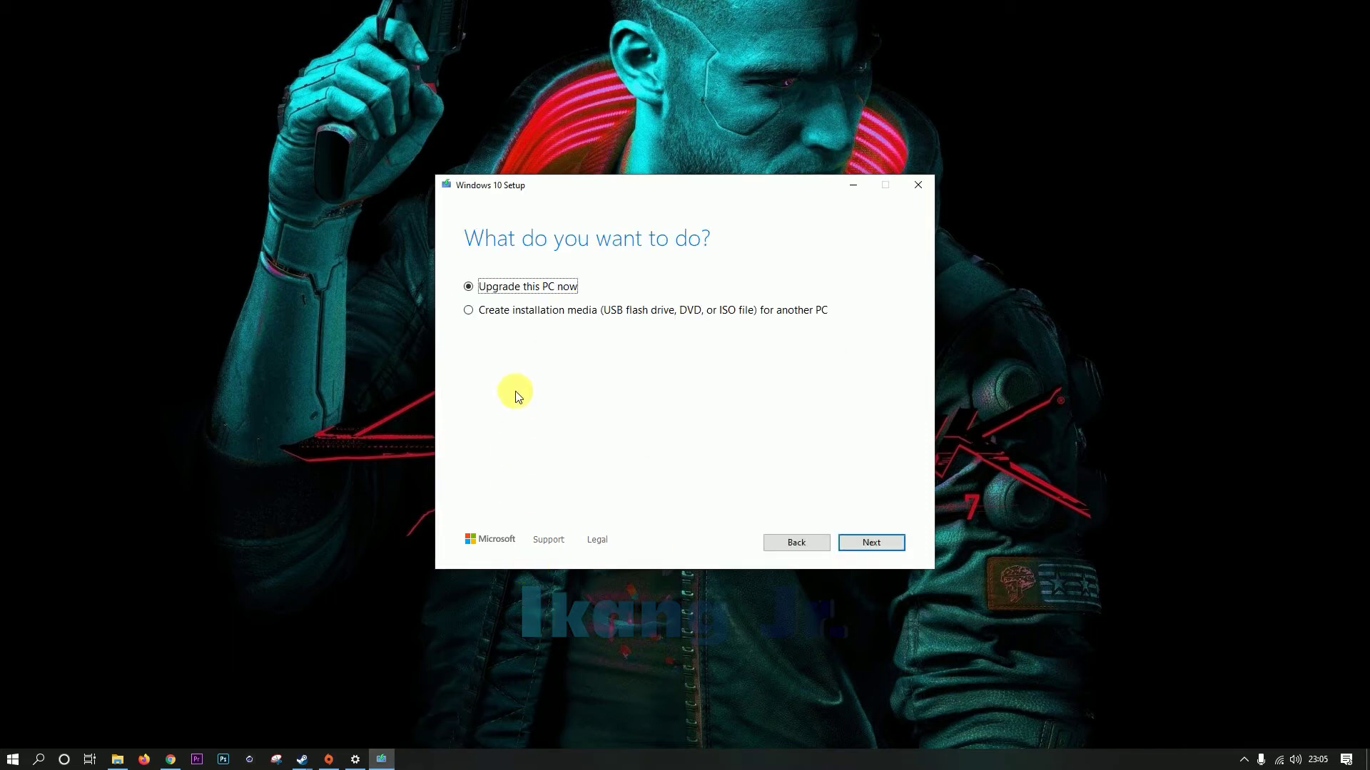
# Step: Choose to create installation media (USB flash drive, DVD, or ISO file) for another PC and continue
pyautogui.click(502, 310)
pyautogui.click(504, 286)
pyautogui.click(511, 310)
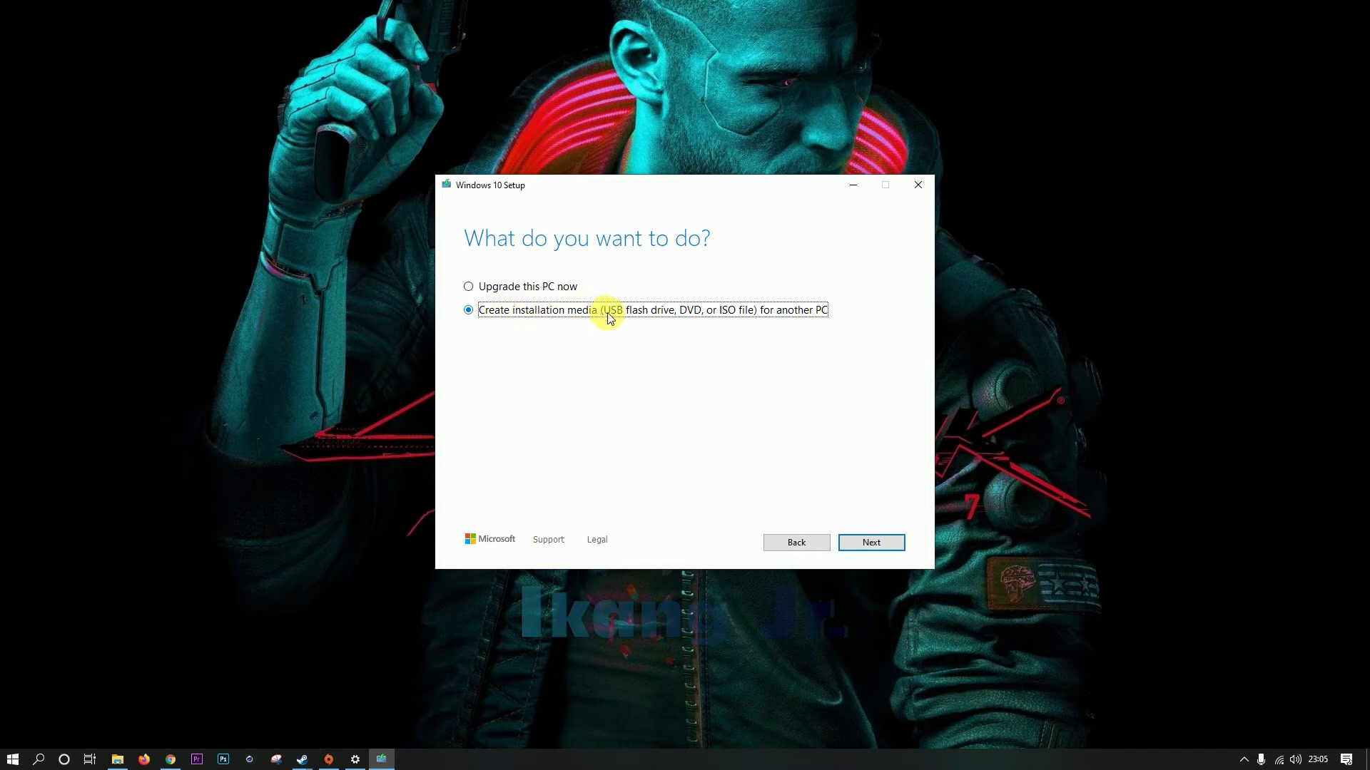
pyautogui.click(889, 543)
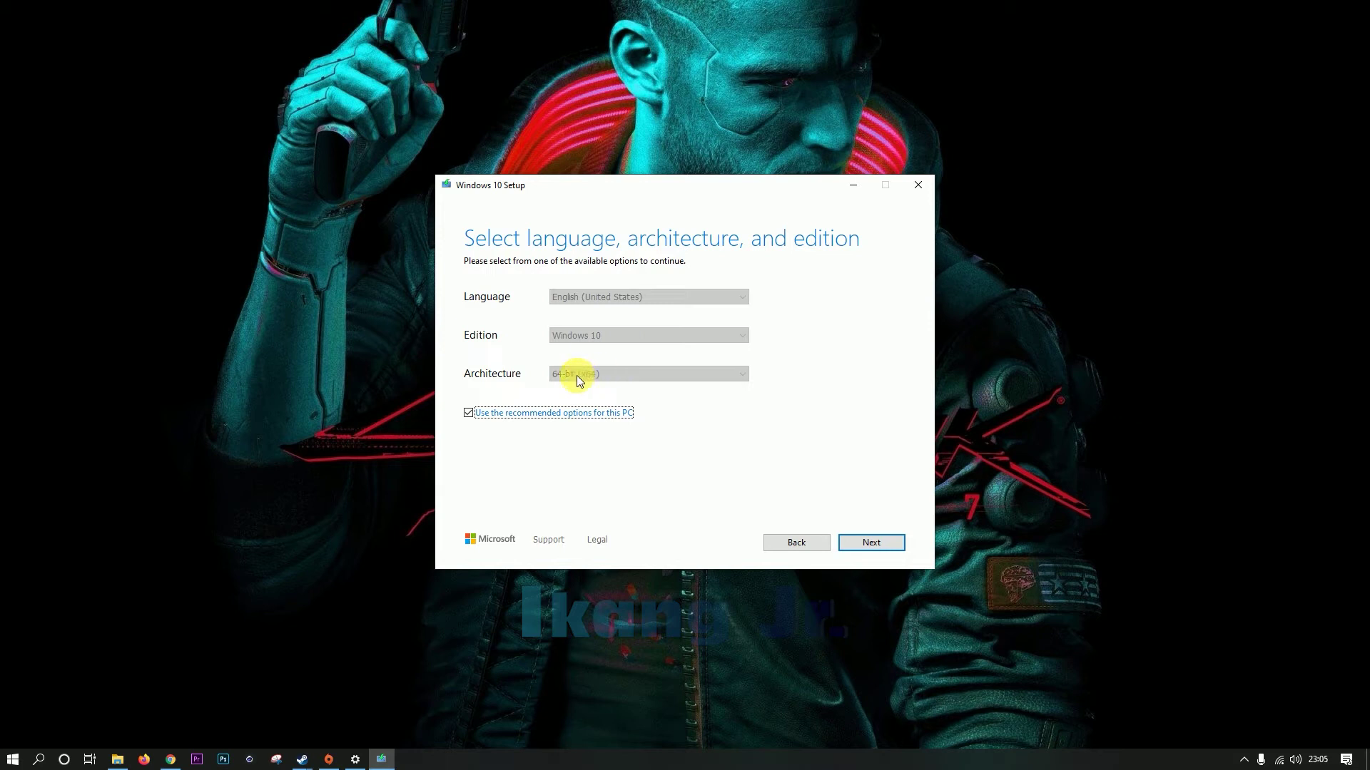
# Step: Turn off the recommended options for this PC and set the architecture to 32-bit (x86)
pyautogui.click(469, 414)
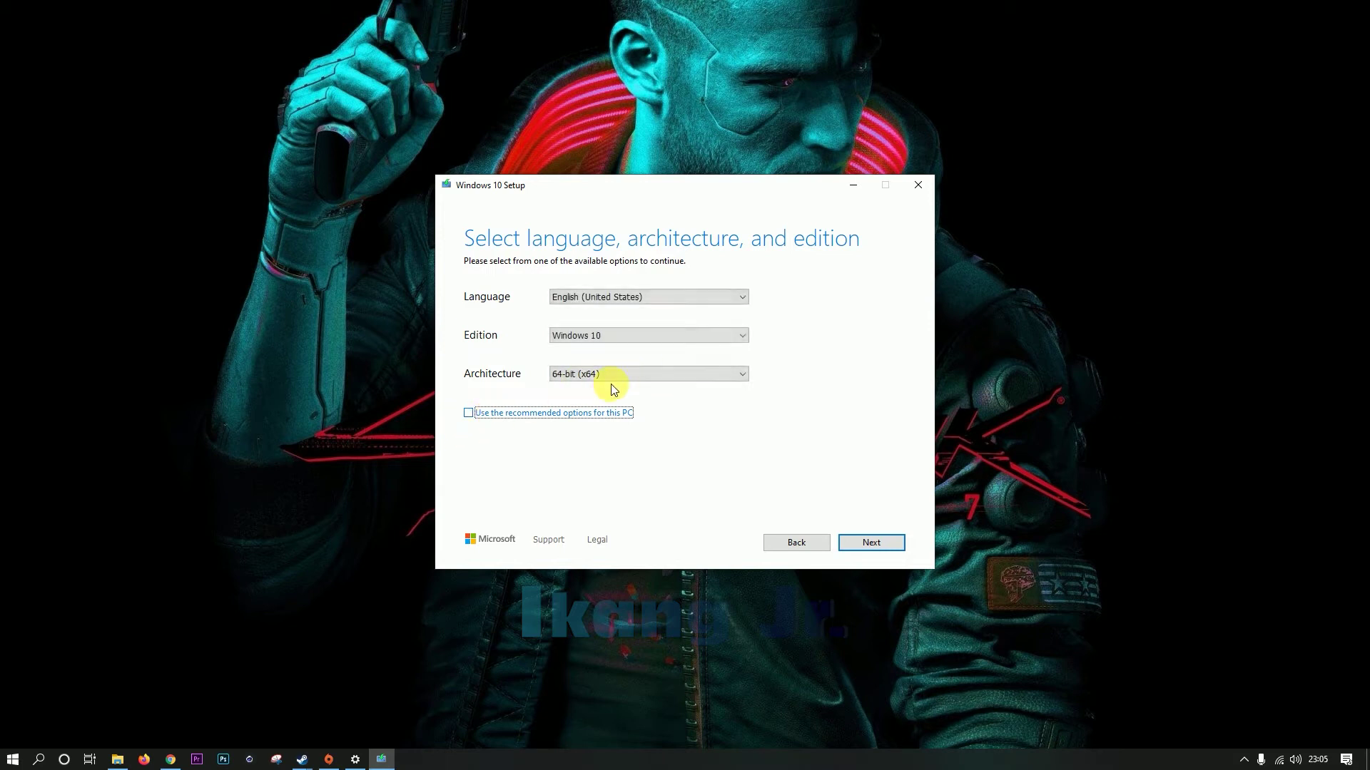
pyautogui.click(610, 375)
pyautogui.click(586, 387)
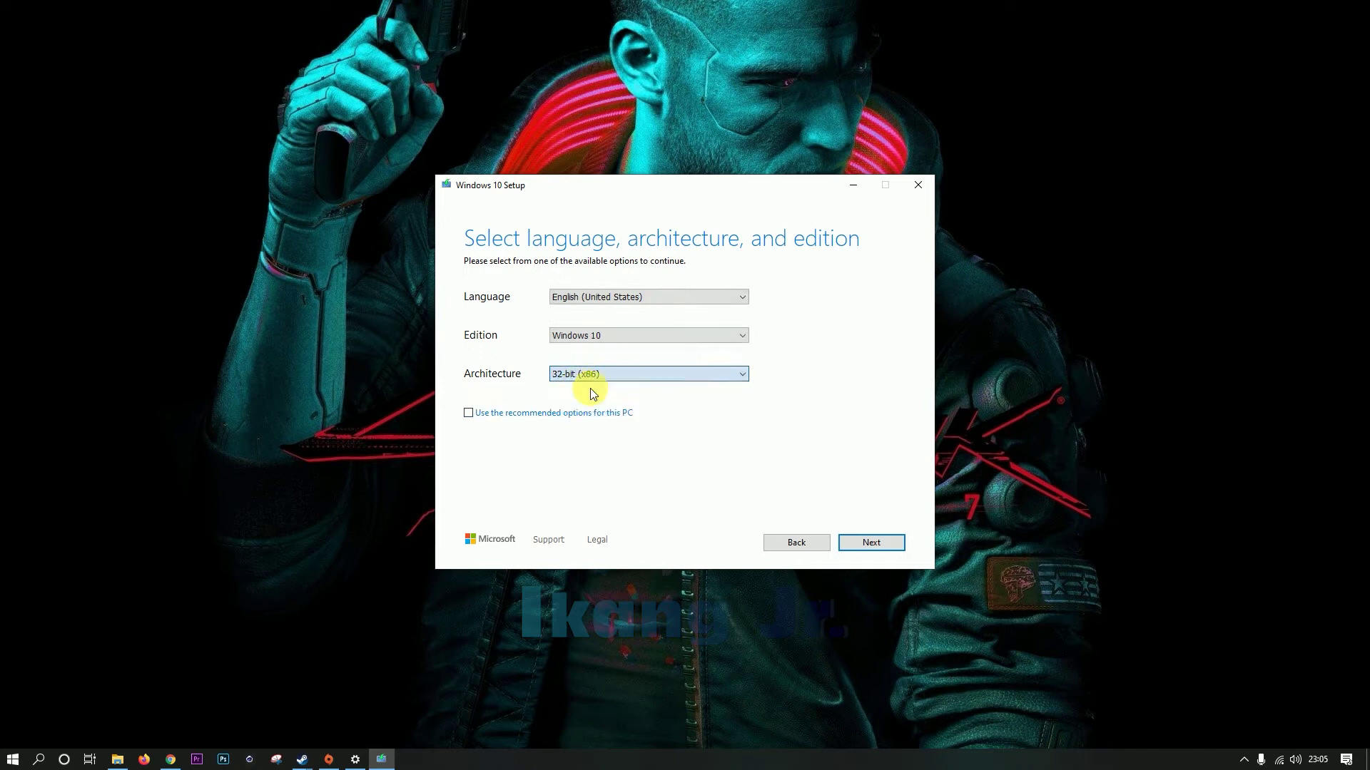
# Step: Try the 64-bit (x64), Both and 32-bit (x86) architecture choices in turn, ending on Both
pyautogui.click(603, 374)
pyautogui.click(585, 397)
pyautogui.click(581, 373)
pyautogui.click(572, 405)
pyautogui.click(575, 377)
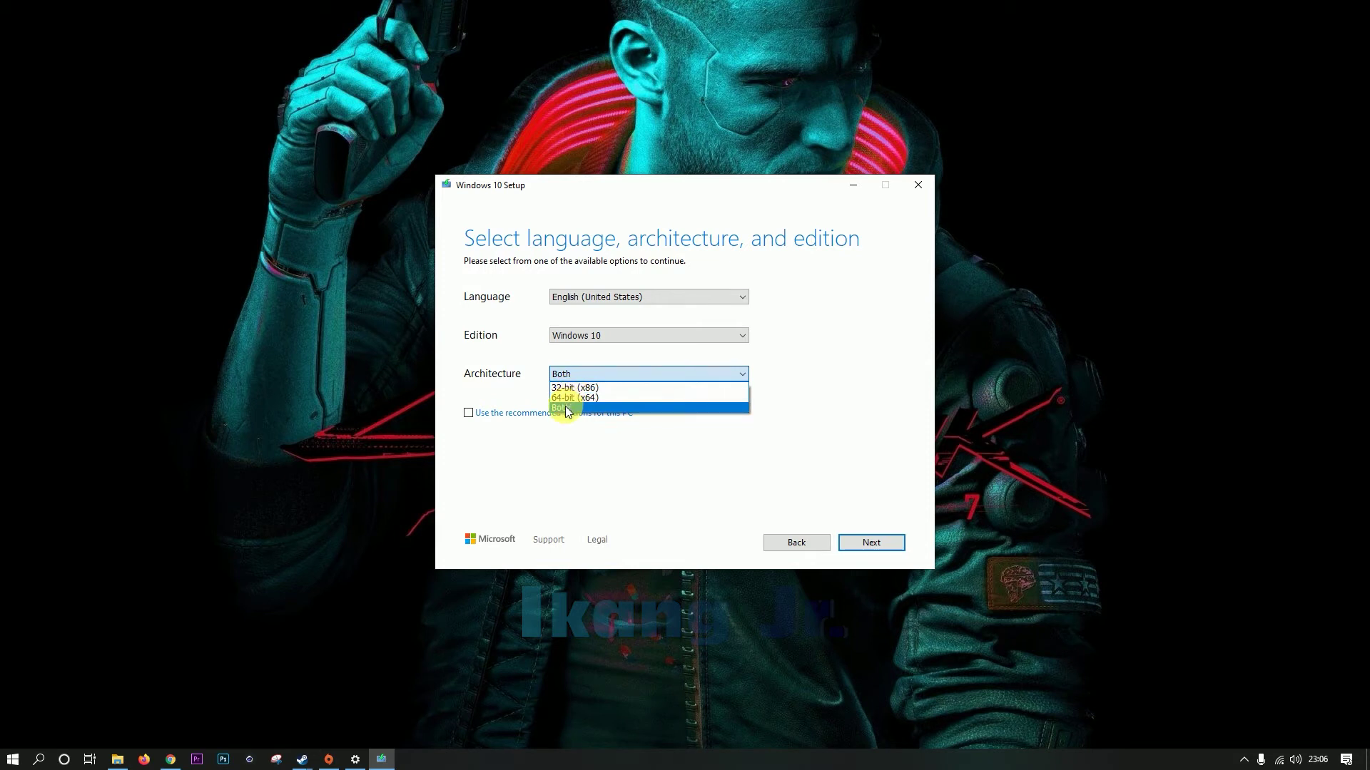
pyautogui.click(565, 410)
pyautogui.click(569, 373)
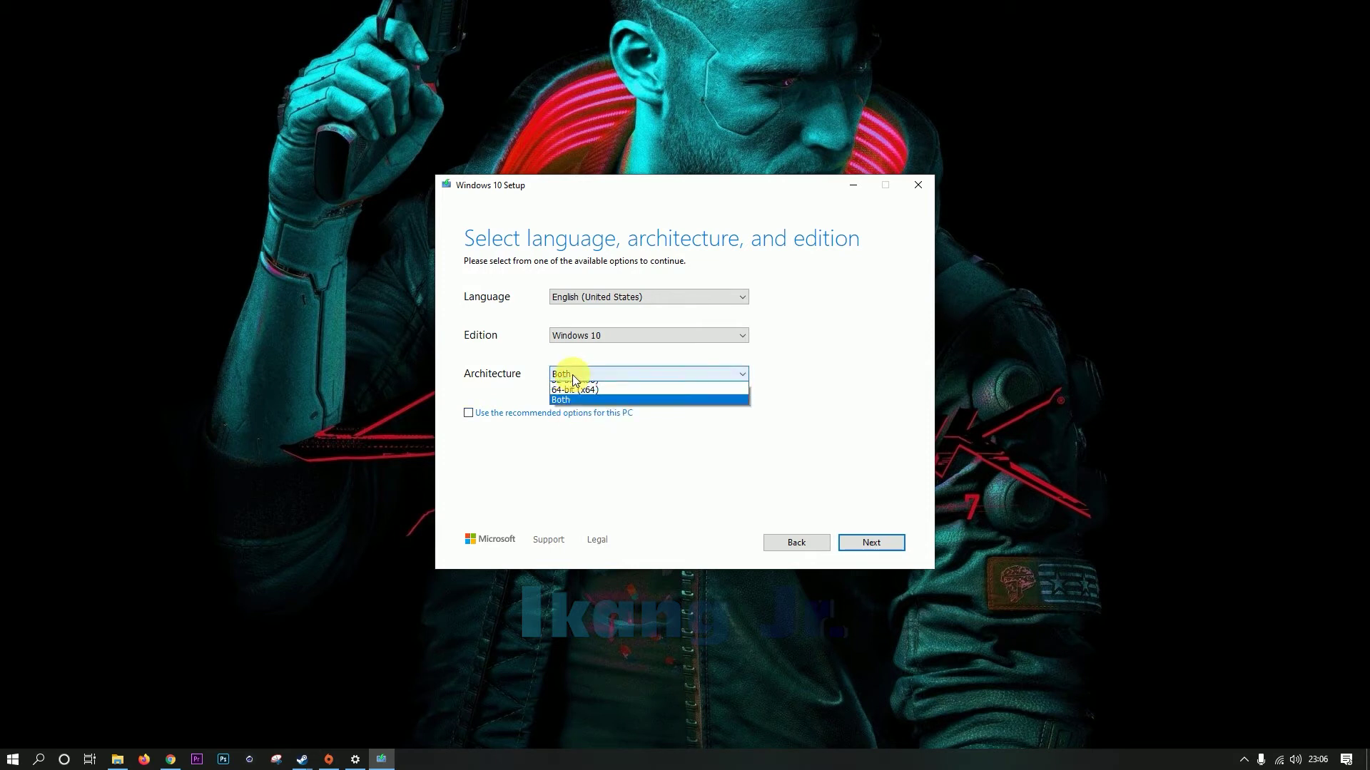
pyautogui.click(563, 408)
pyautogui.click(565, 376)
pyautogui.click(566, 407)
pyautogui.click(565, 375)
pyautogui.click(563, 387)
pyautogui.click(578, 372)
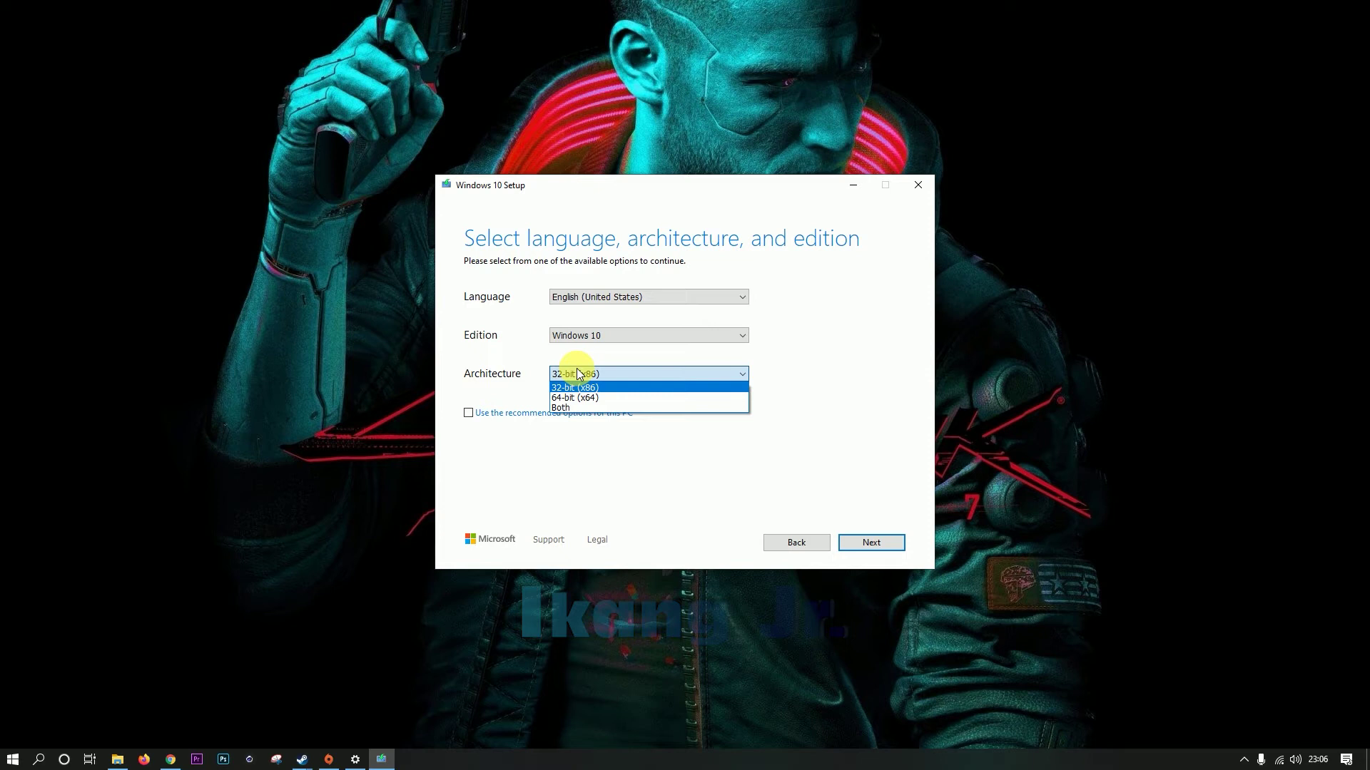
pyautogui.click(571, 399)
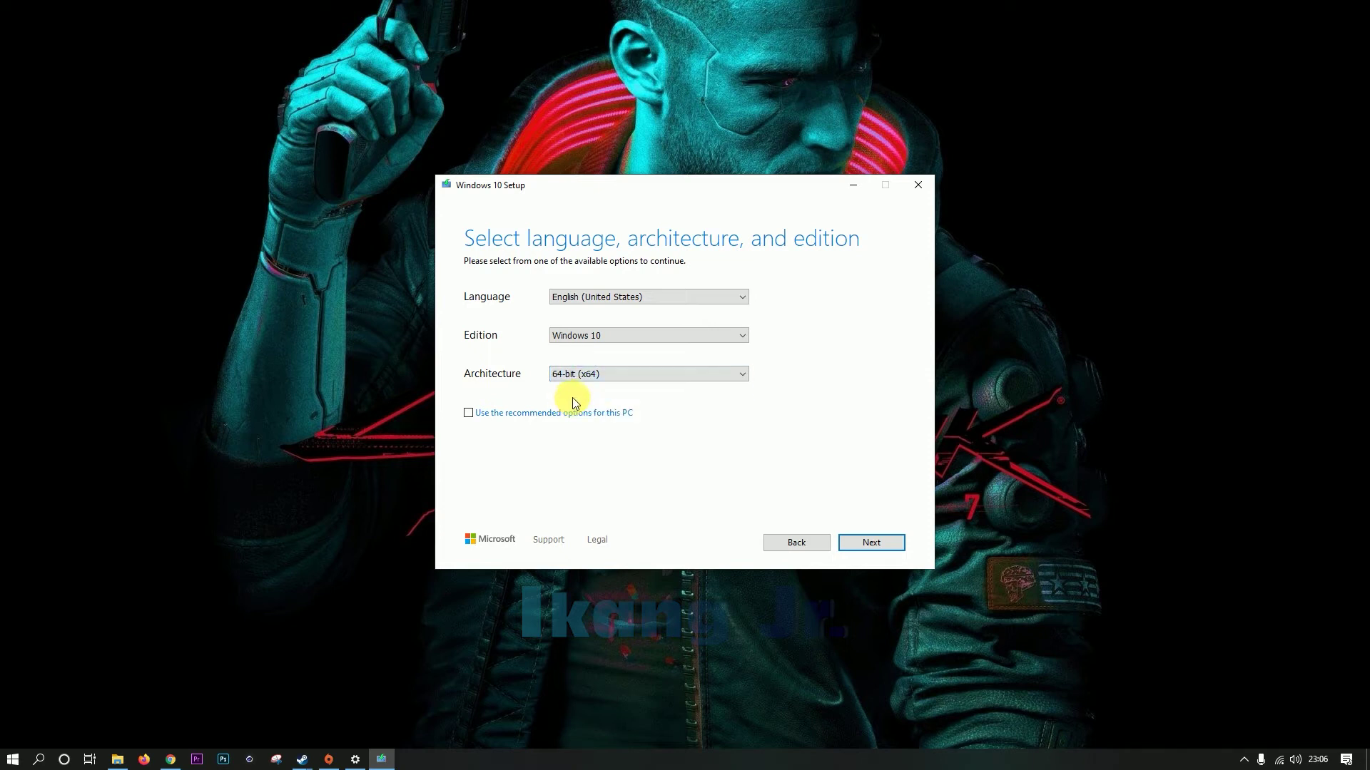
pyautogui.click(585, 378)
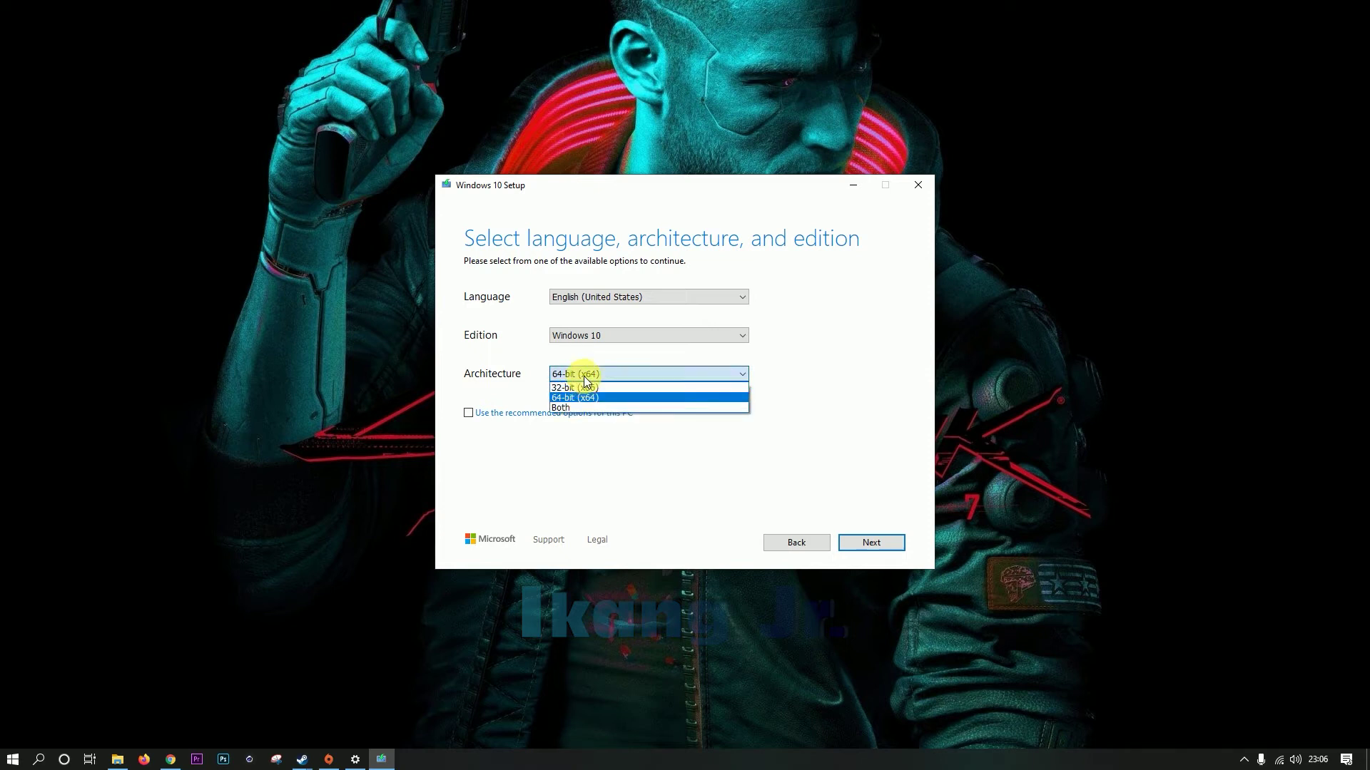
pyautogui.click(571, 397)
pyautogui.click(573, 374)
pyautogui.click(567, 408)
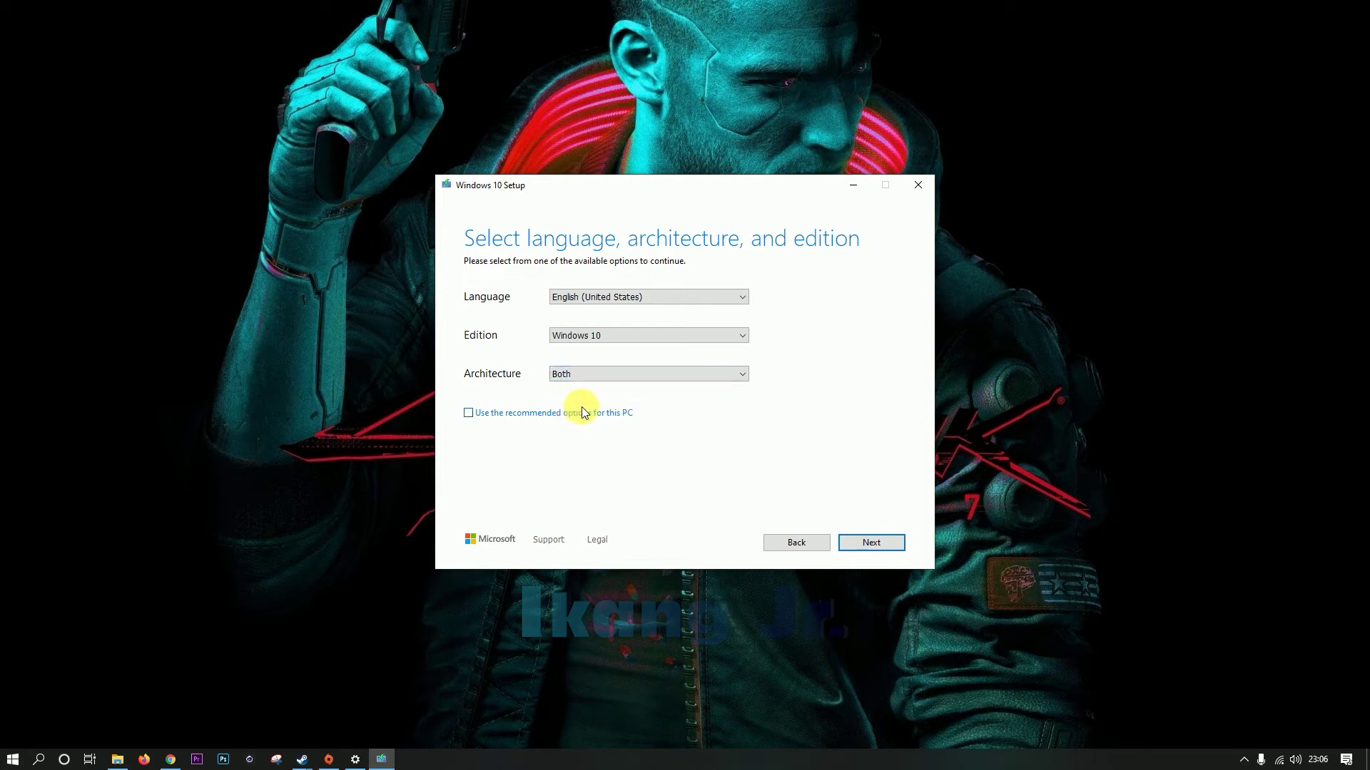
pyautogui.click(590, 371)
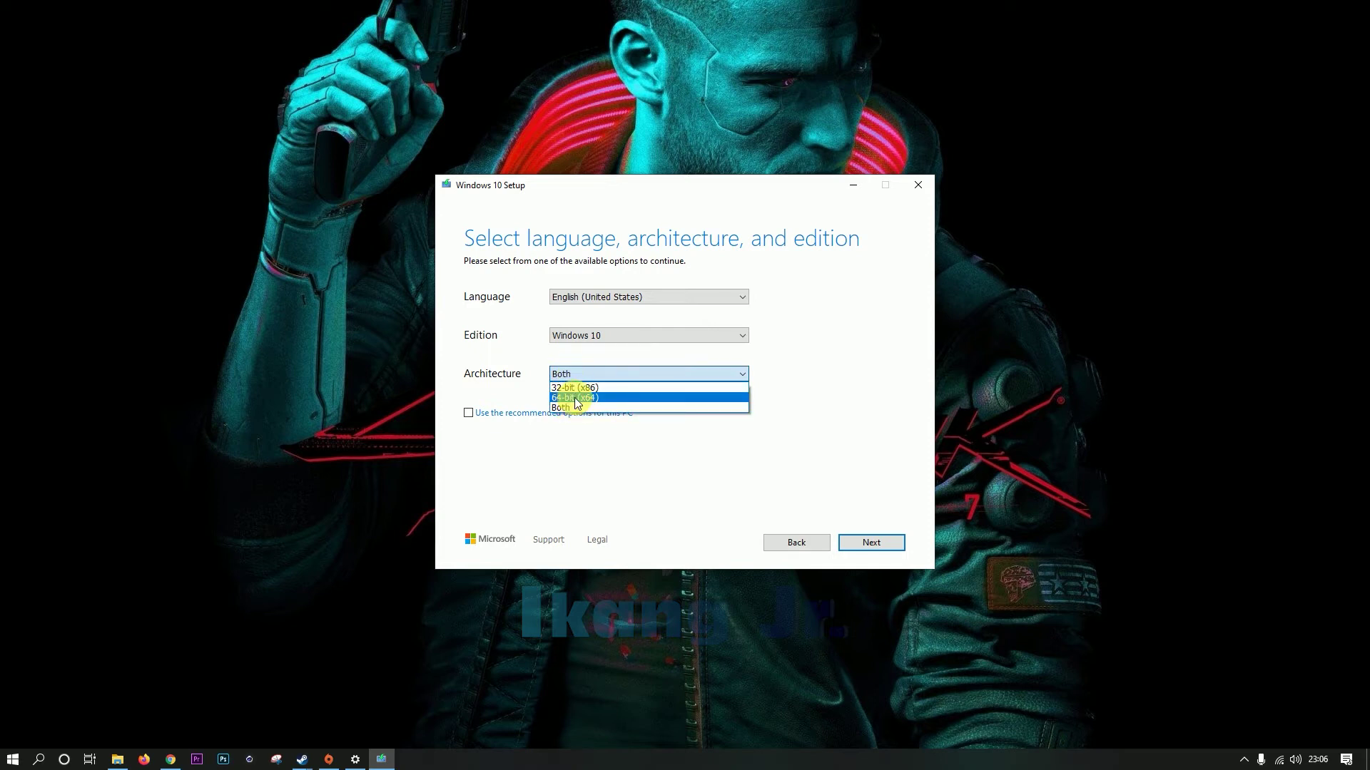
pyautogui.click(570, 408)
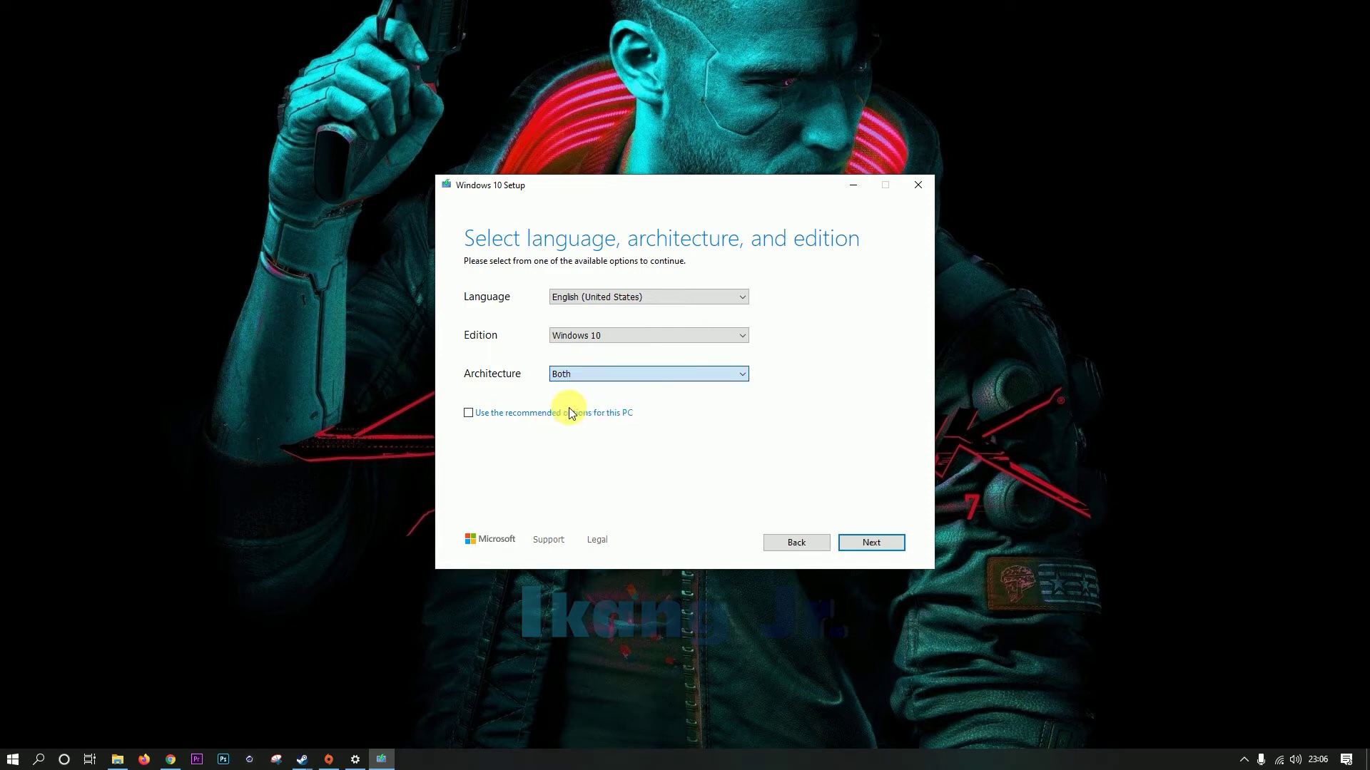
pyautogui.click(572, 372)
pyautogui.click(571, 408)
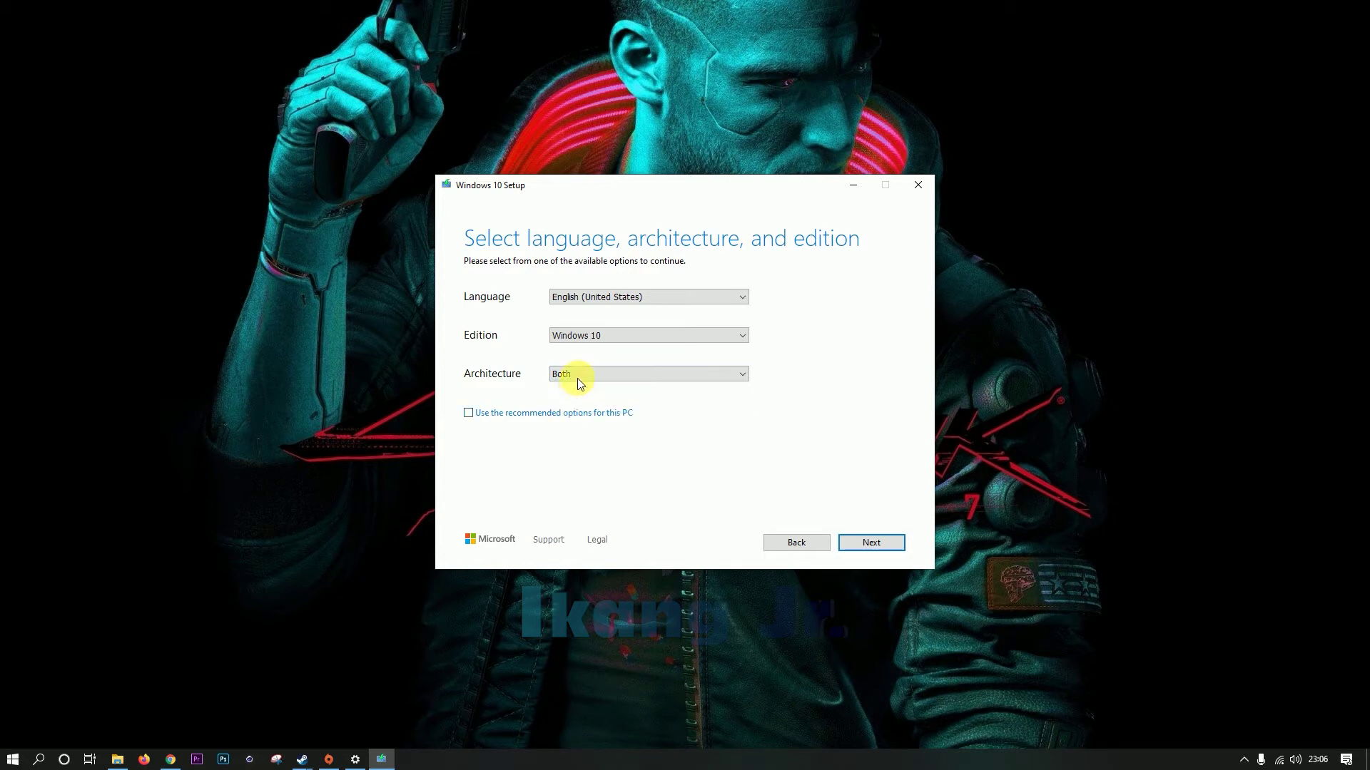
# Step: Set the architecture of the installation media to 64-bit (x64)
pyautogui.click(578, 378)
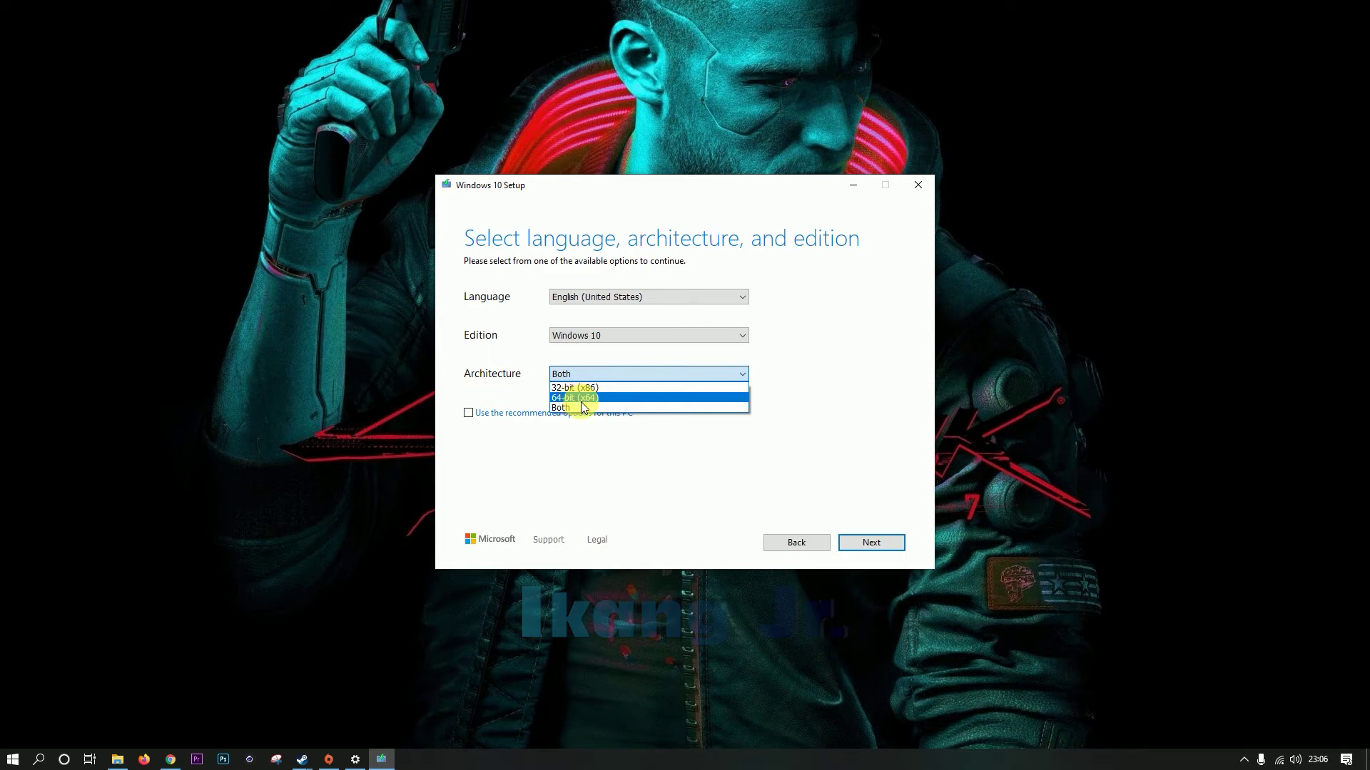
pyautogui.click(575, 397)
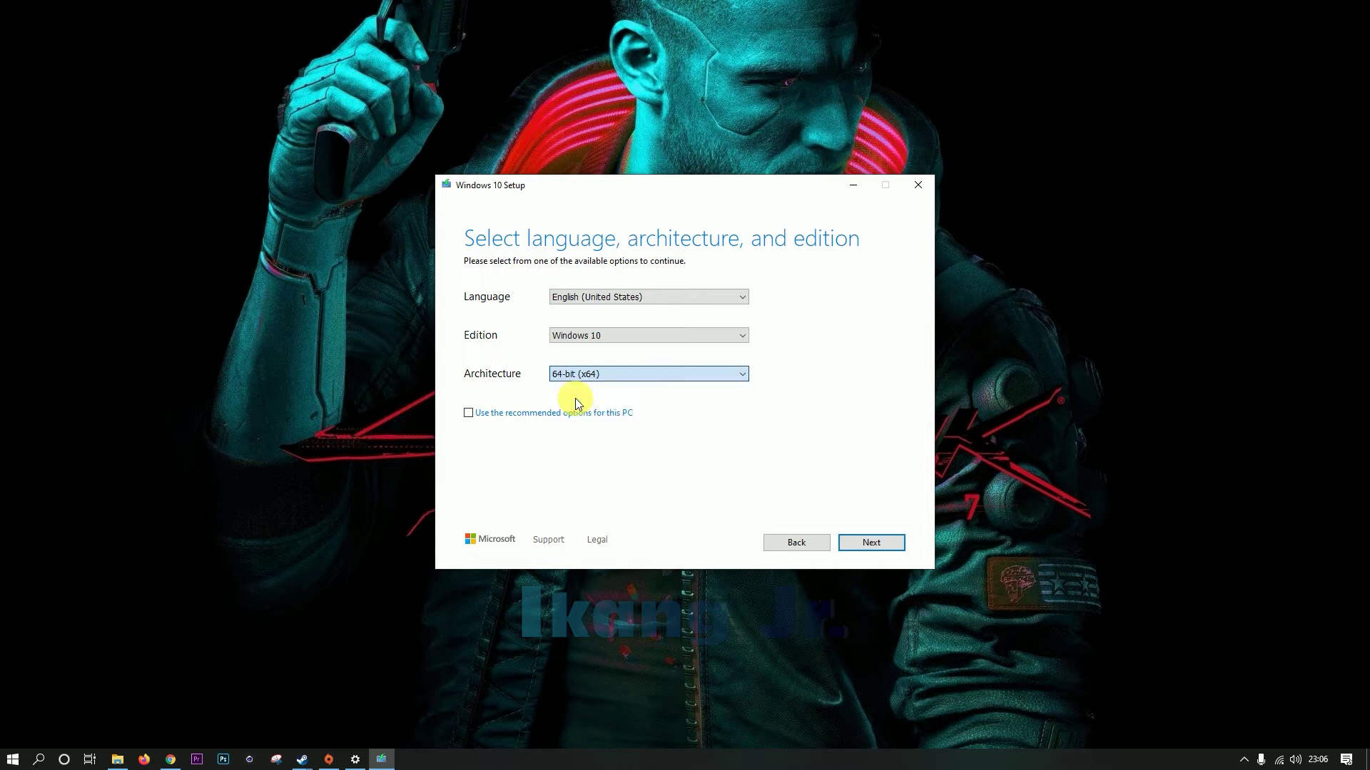
# Step: Leave the recommended options for this PC off, set 64-bit (x64) architecture and the Windows 10 edition, and continue
pyautogui.click(468, 413)
pyautogui.click(469, 412)
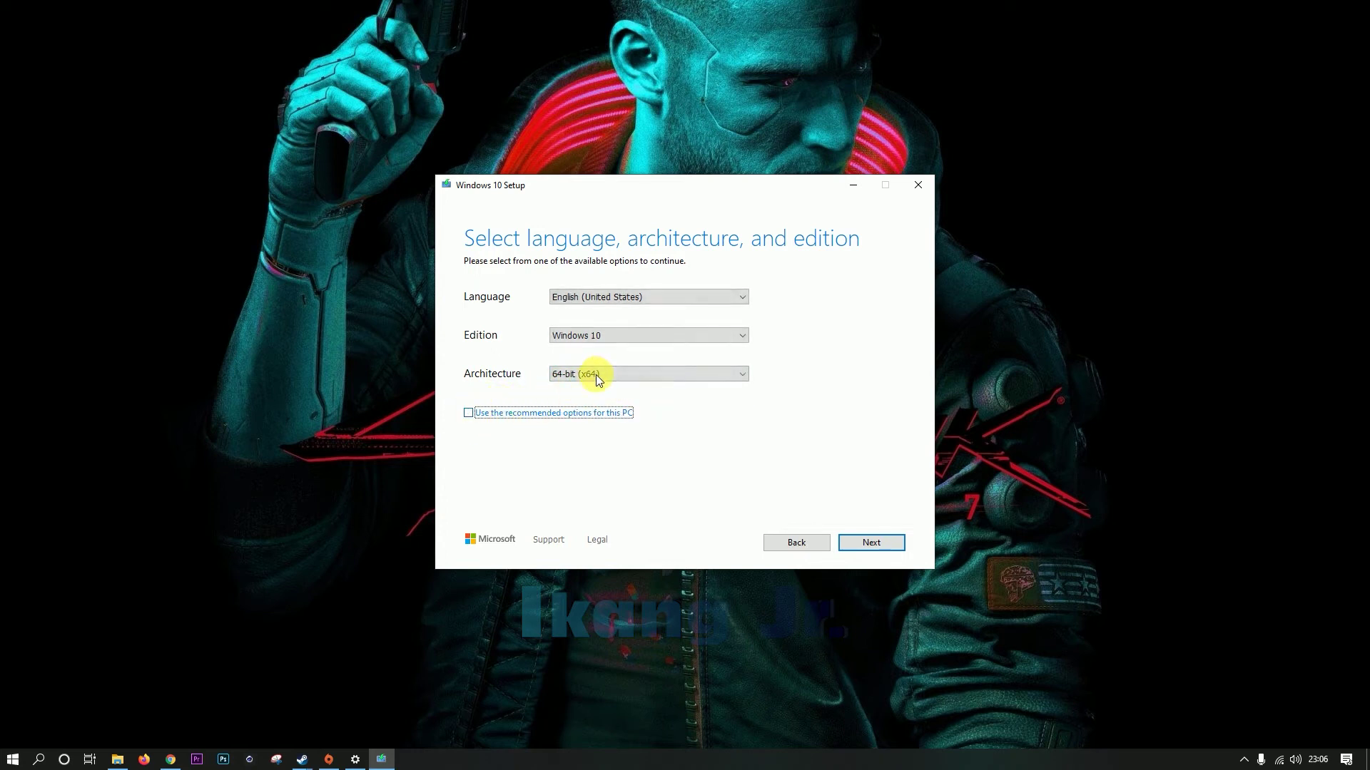
pyautogui.click(593, 374)
pyautogui.click(578, 397)
pyautogui.click(878, 546)
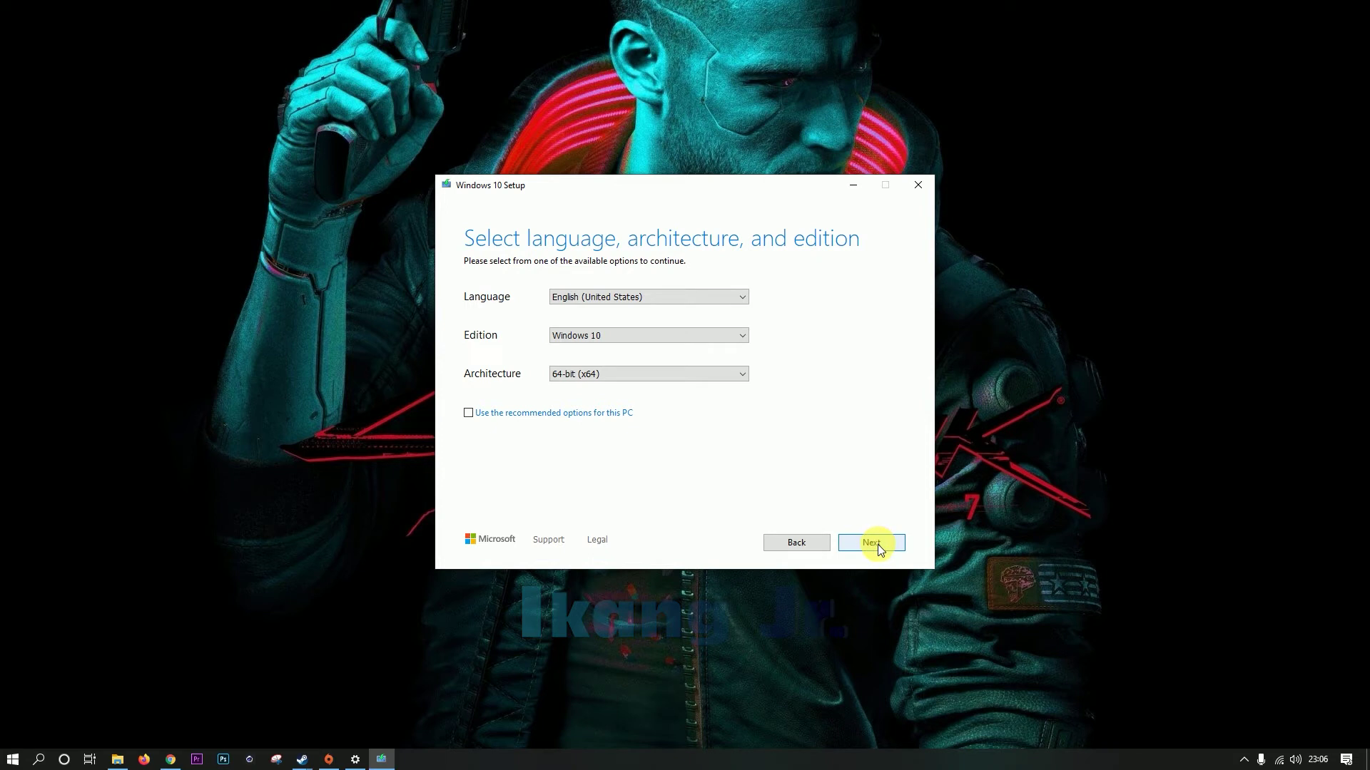
pyautogui.click(722, 338)
pyautogui.click(722, 350)
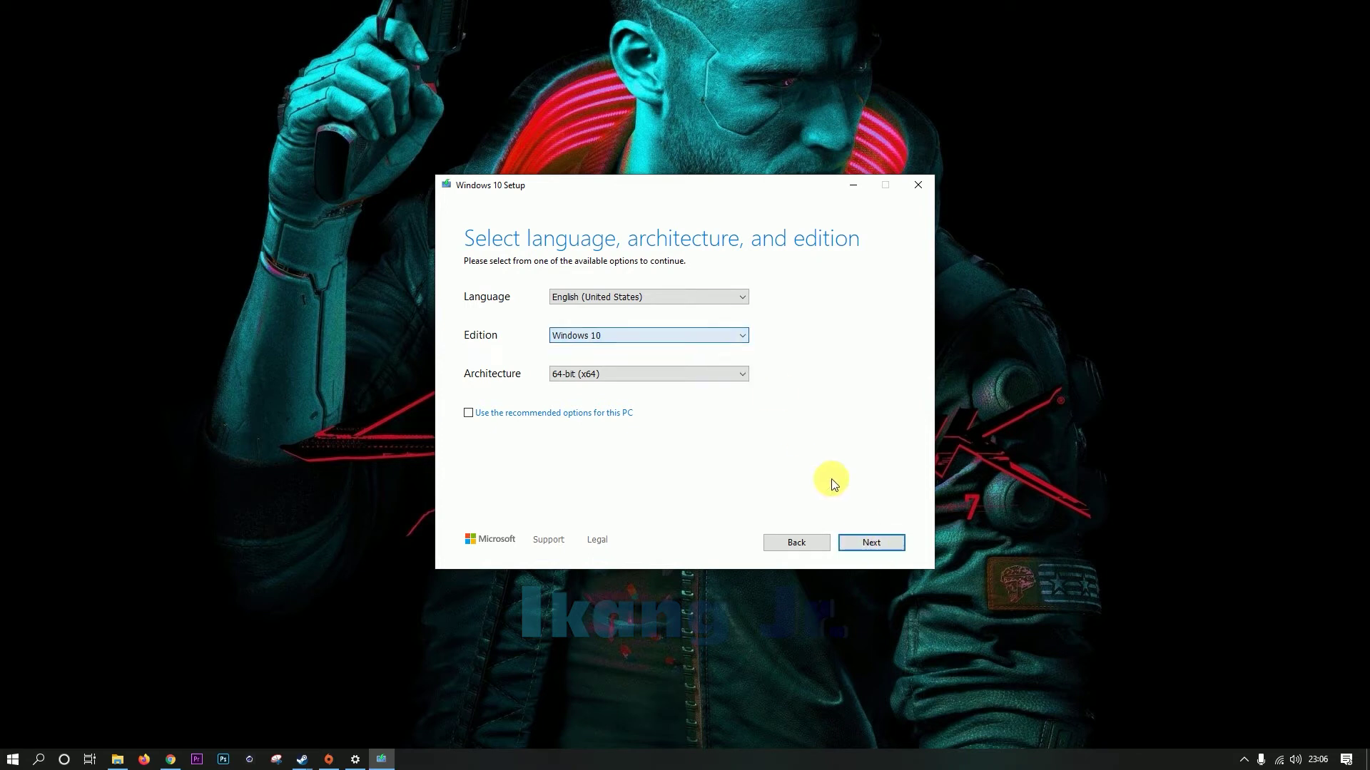
pyautogui.click(879, 543)
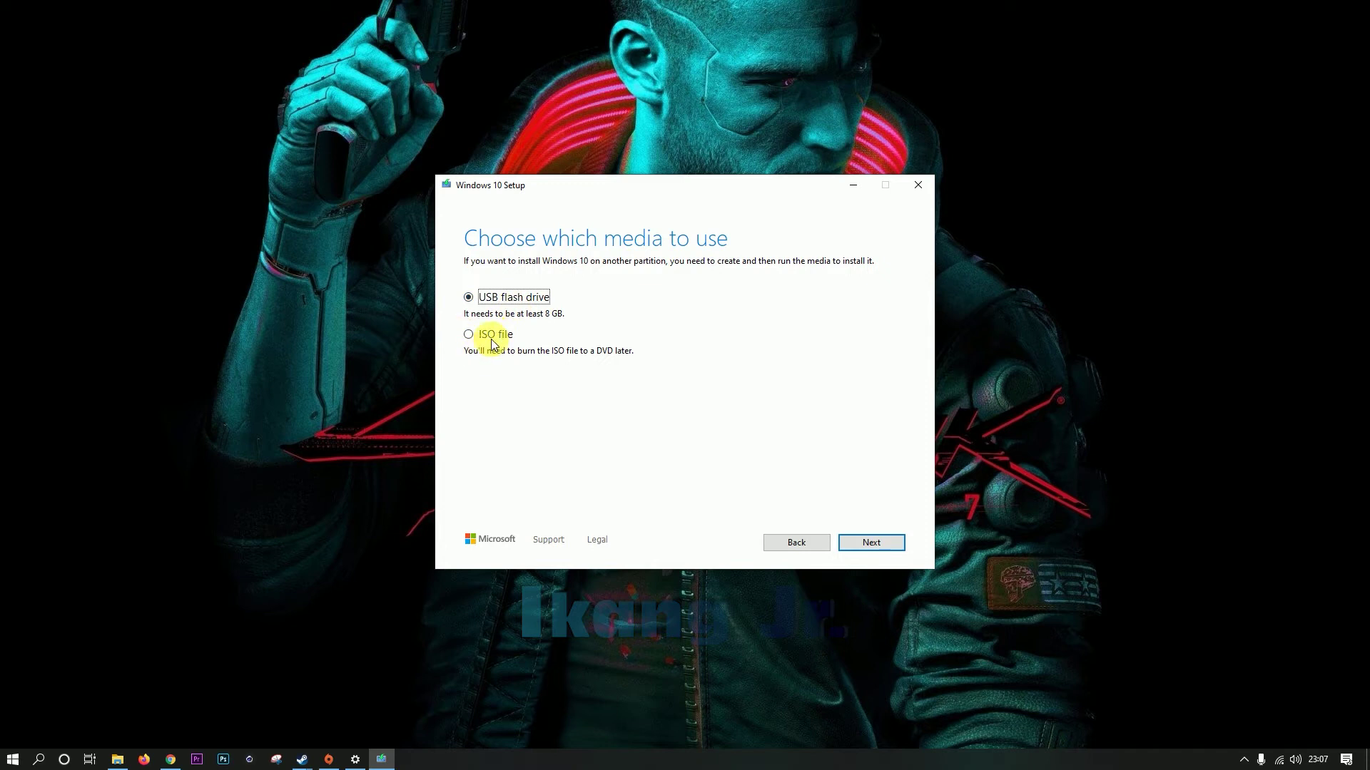
# Step: Compare the USB flash drive and ISO file media options, choose ISO file, and continue
pyautogui.click(468, 336)
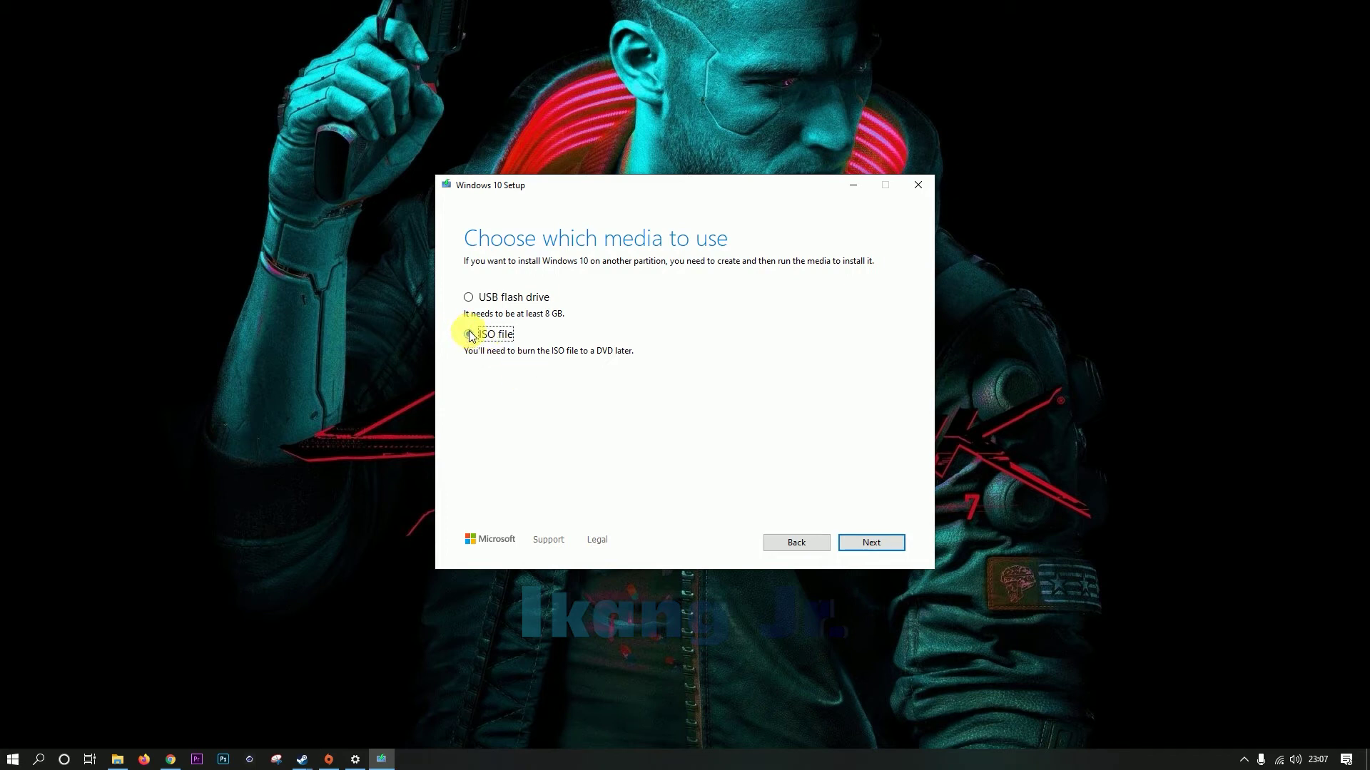
pyautogui.click(469, 298)
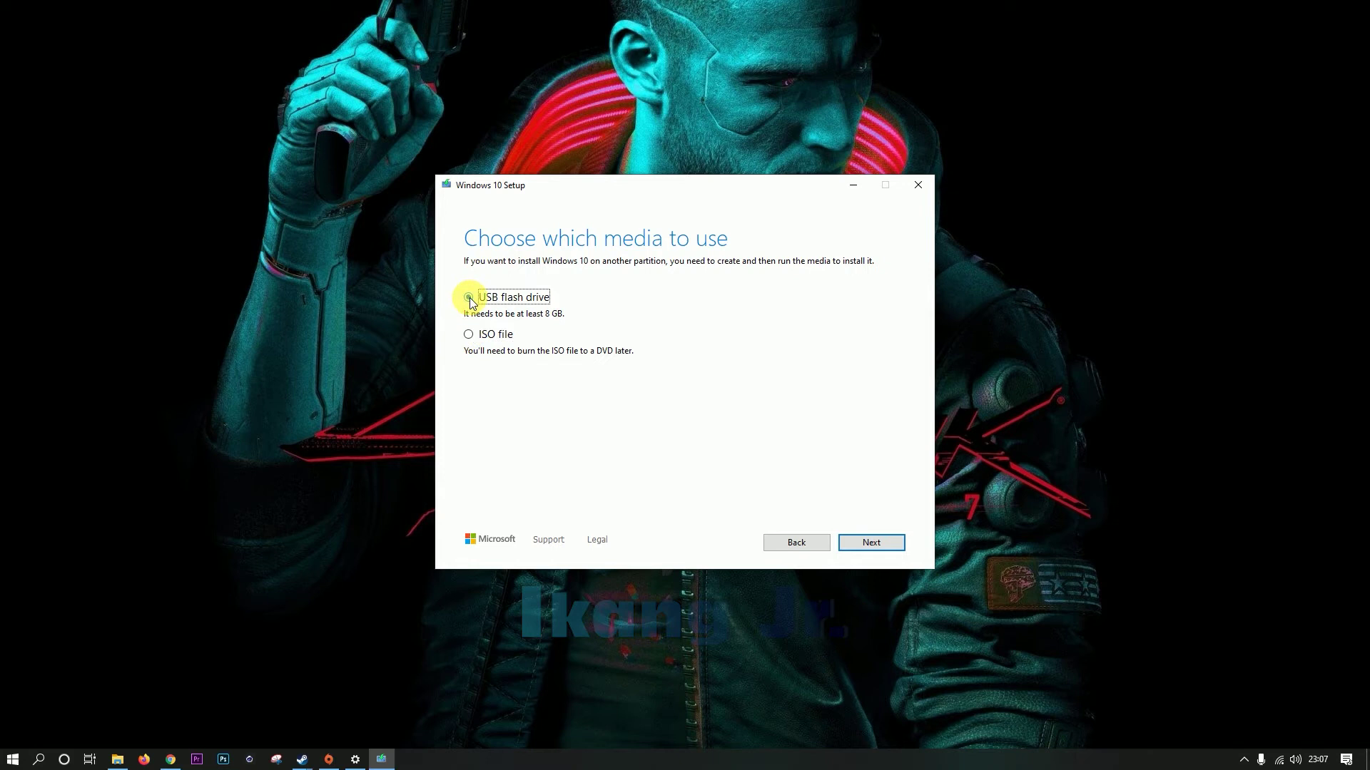
pyautogui.click(469, 335)
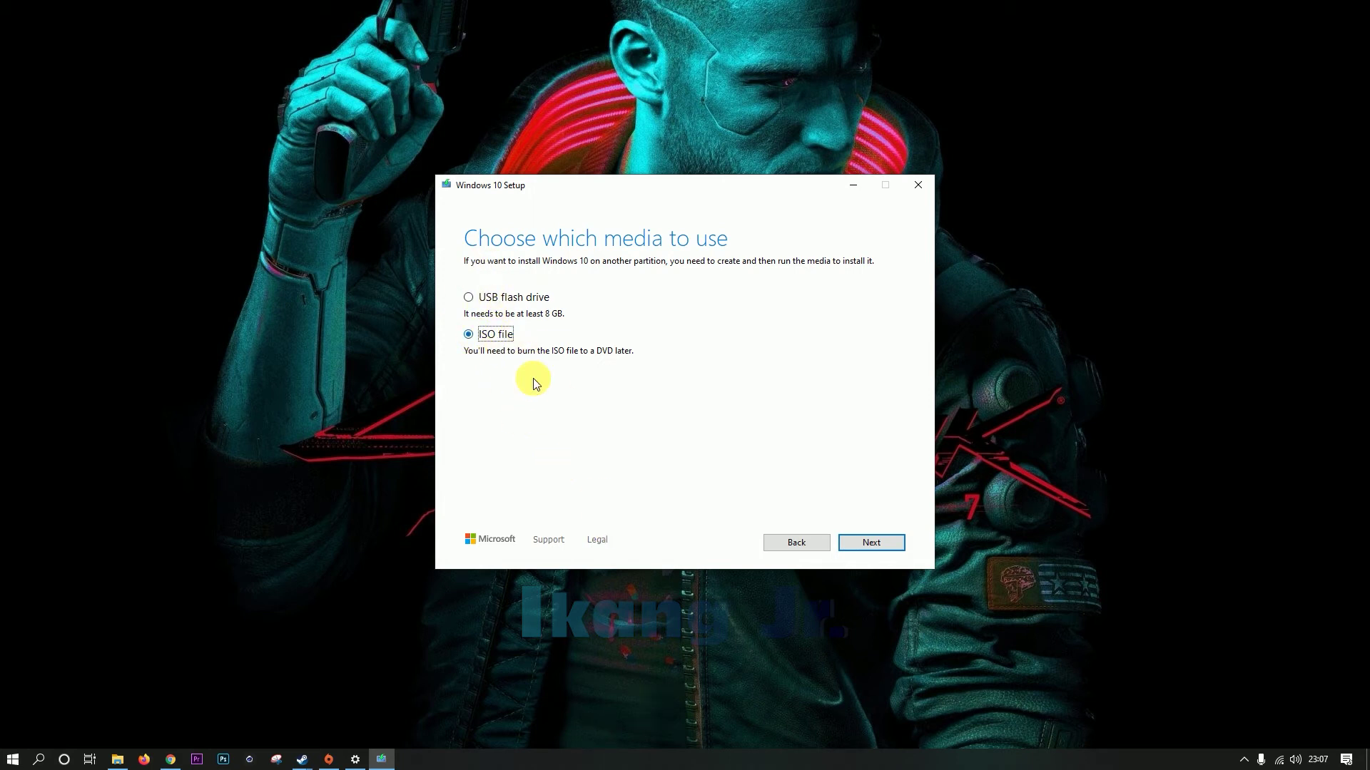
pyautogui.click(865, 542)
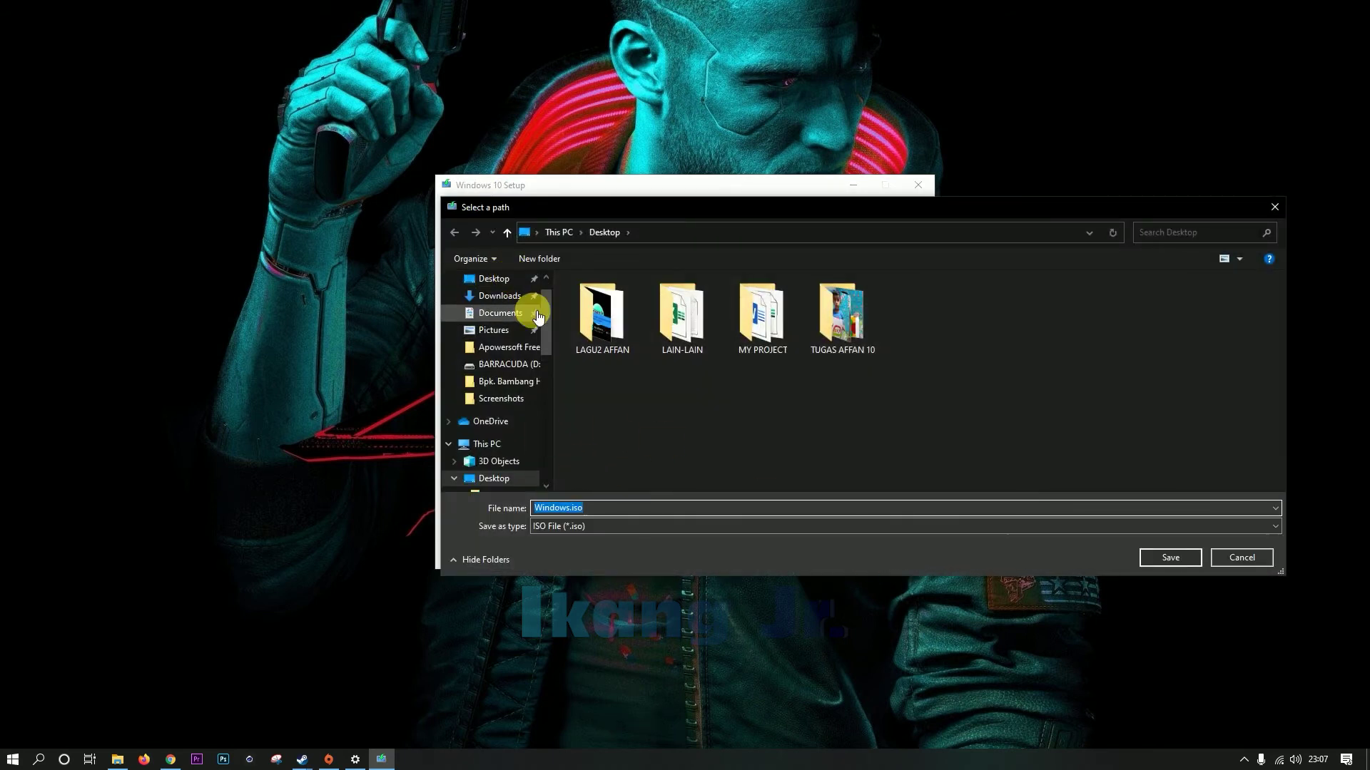
# Step: Save the ISO file to the Desktop under the name "Windows 10 versi 20H2 64bit.iso"
pyautogui.click(567, 365)
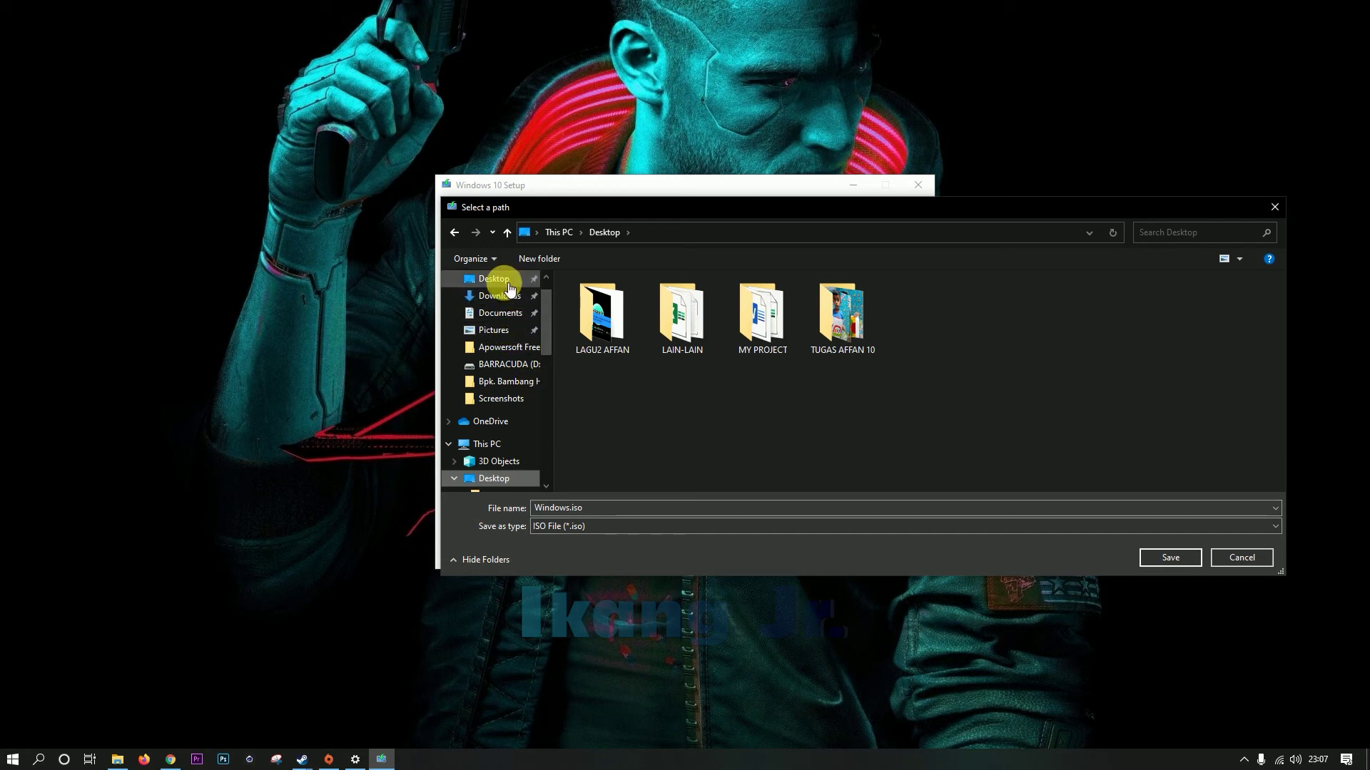
pyautogui.click(571, 511)
pyautogui.click(566, 511)
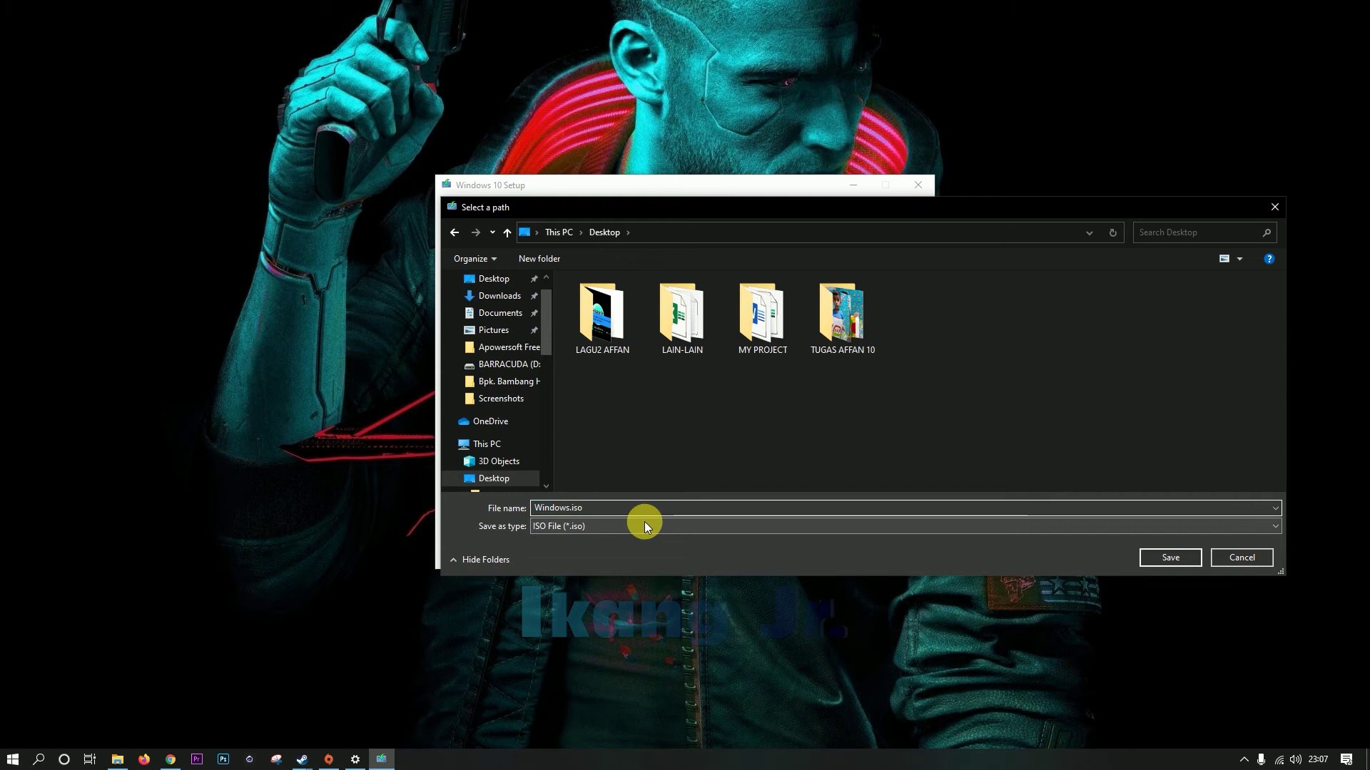
pyautogui.write('10')
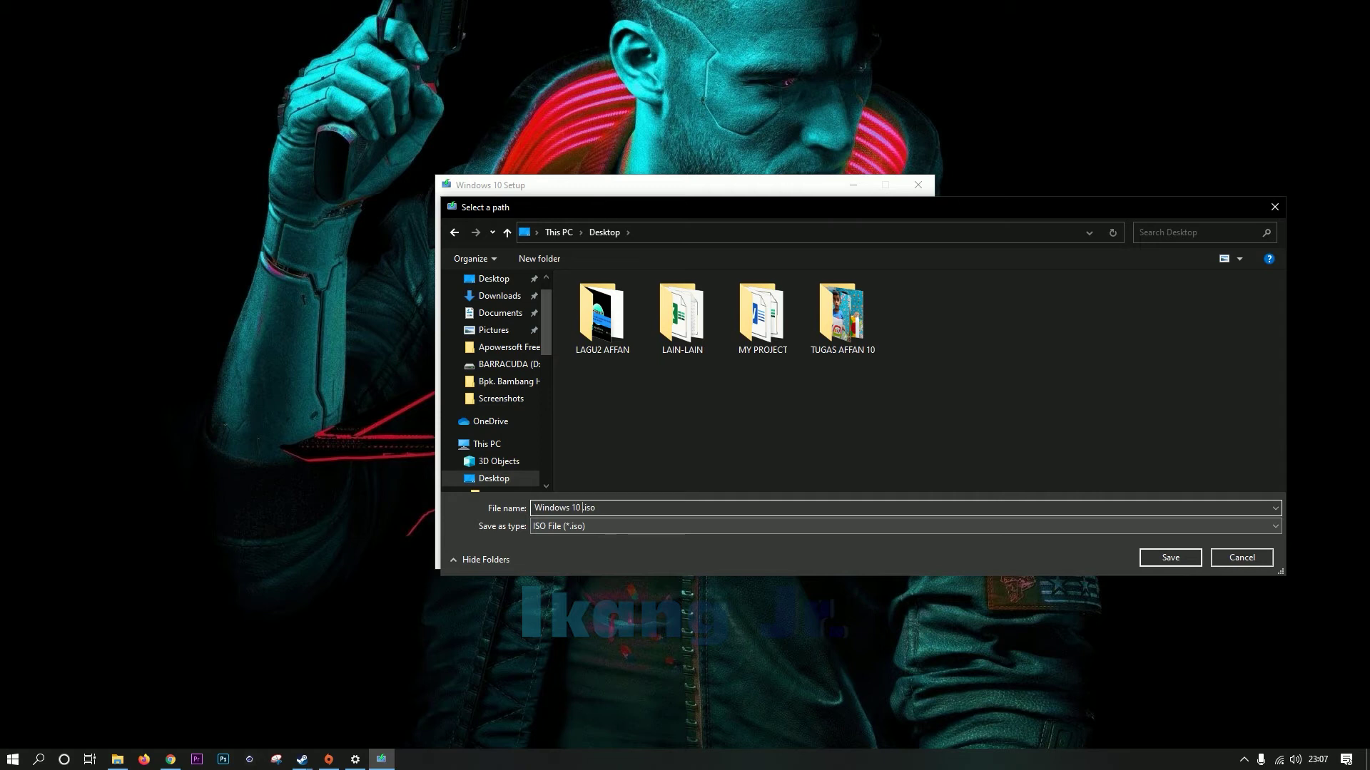
pyautogui.write('versi 20H2 64bit')
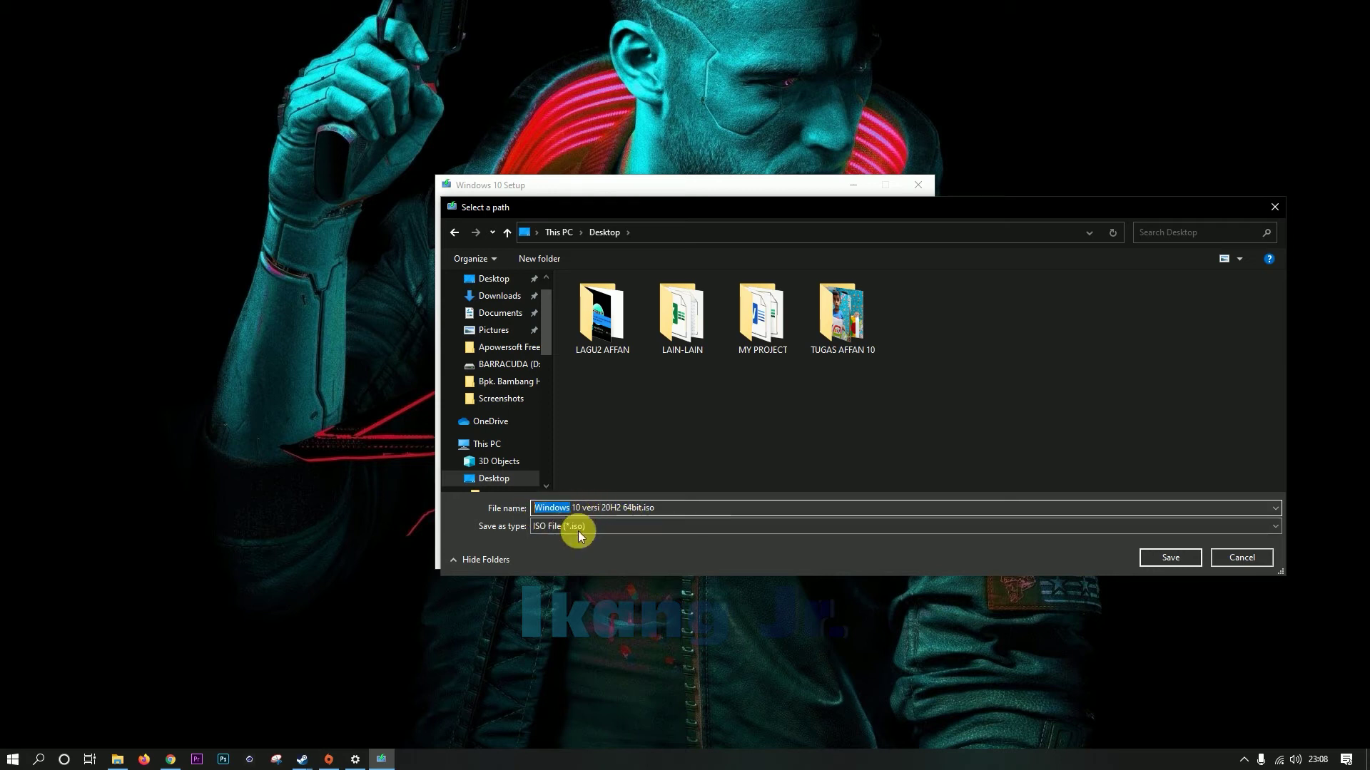
pyautogui.click(617, 511)
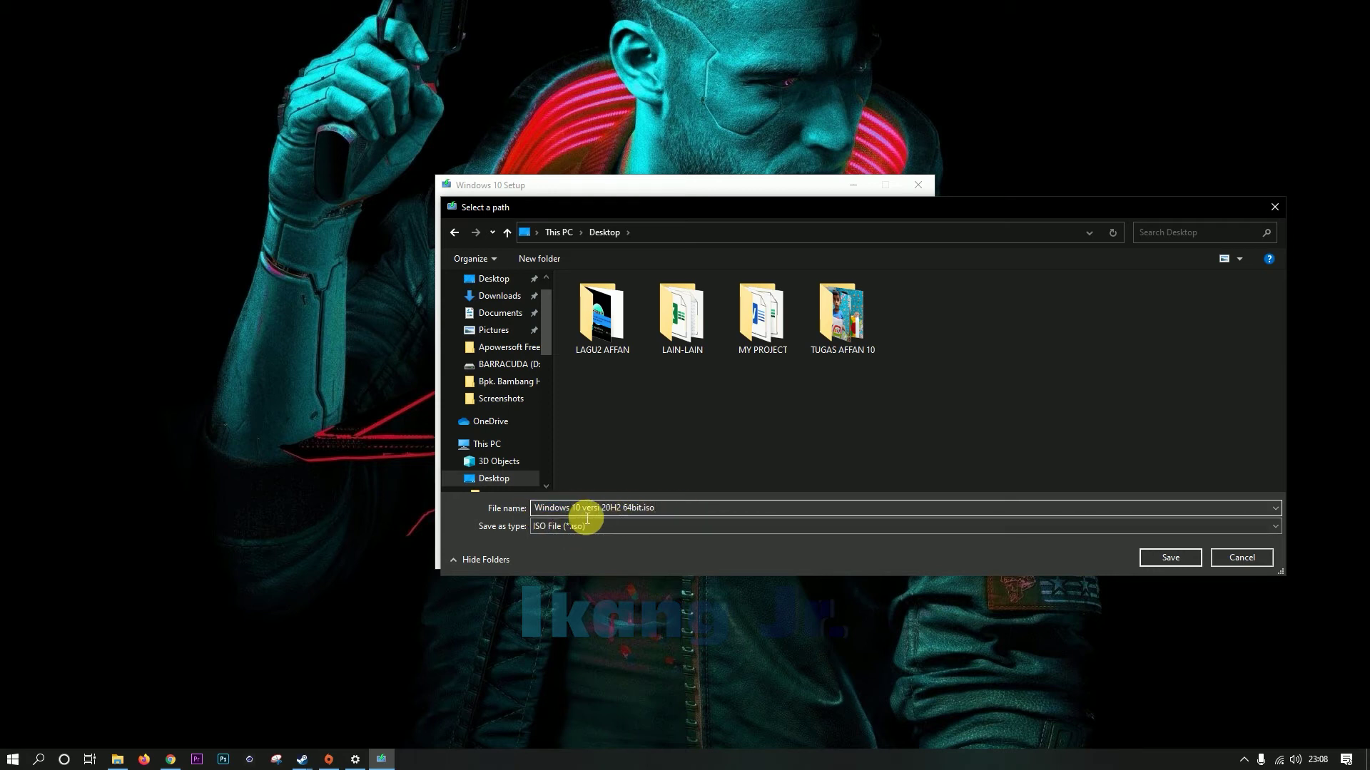
pyautogui.click(672, 514)
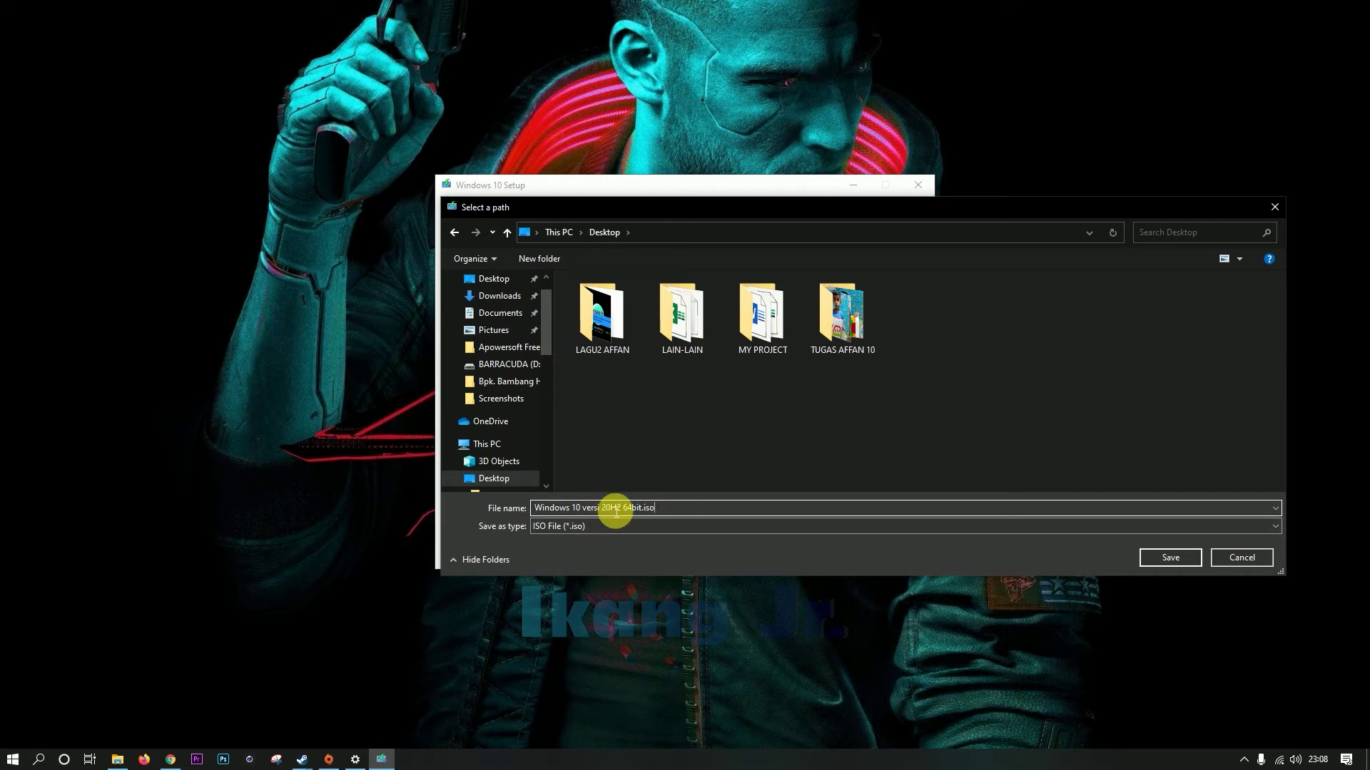
pyautogui.click(501, 284)
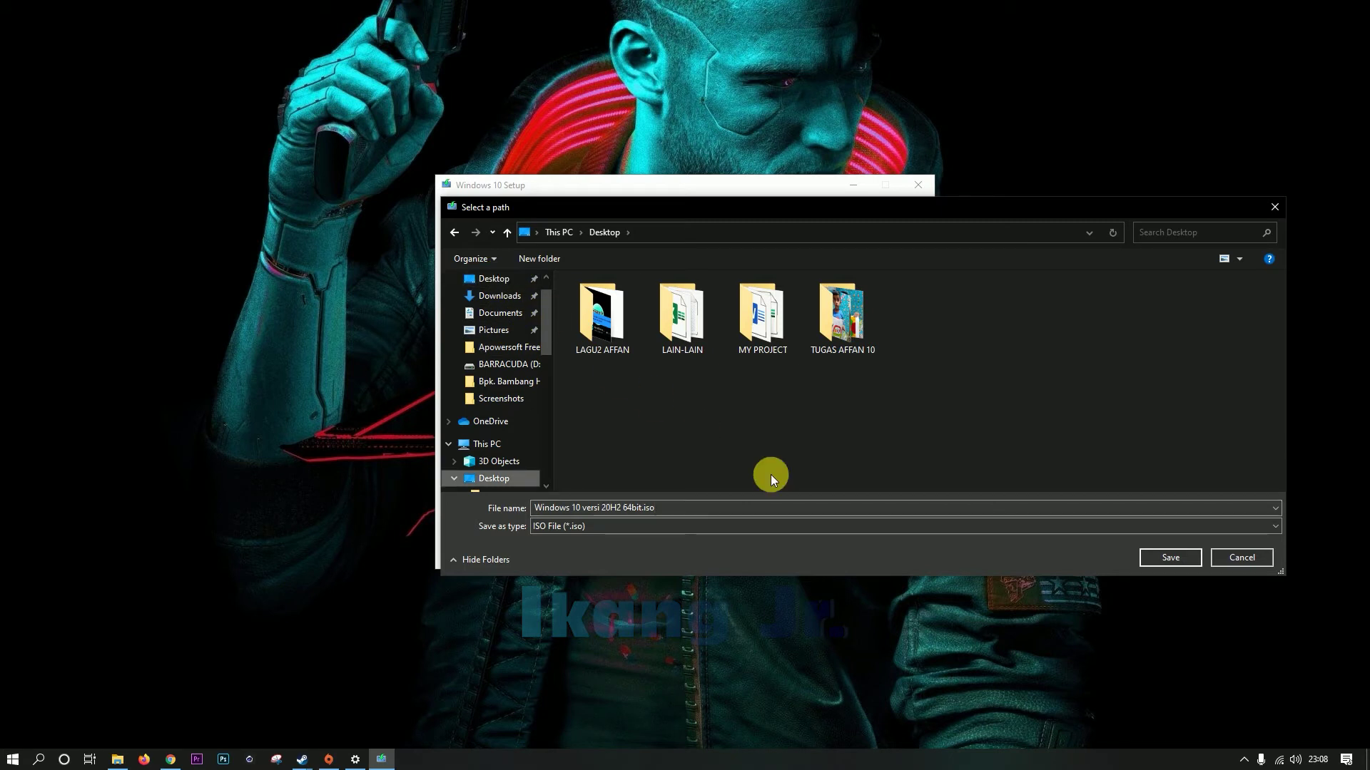
pyautogui.click(1170, 558)
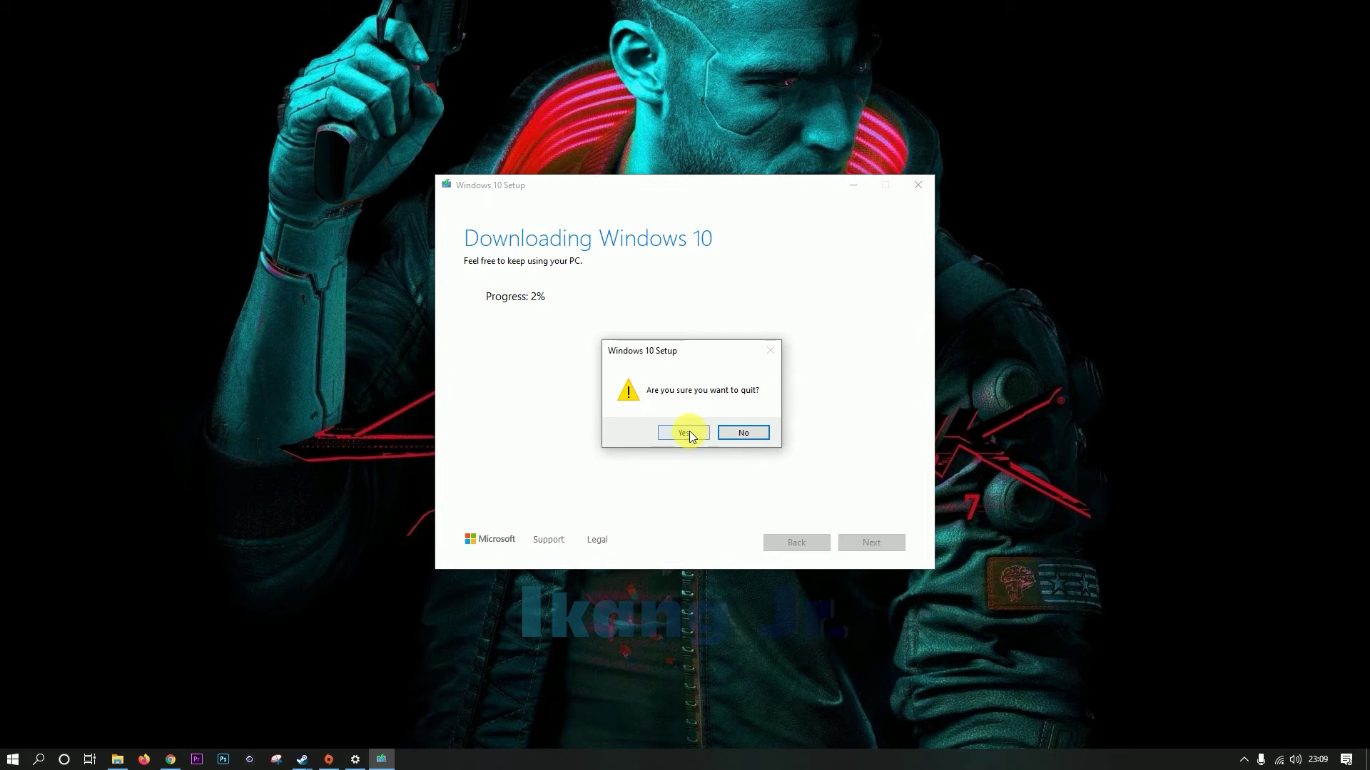
# Step: Confirm quitting Windows 10 Setup during the download and refresh the desktop
pyautogui.click(689, 432)
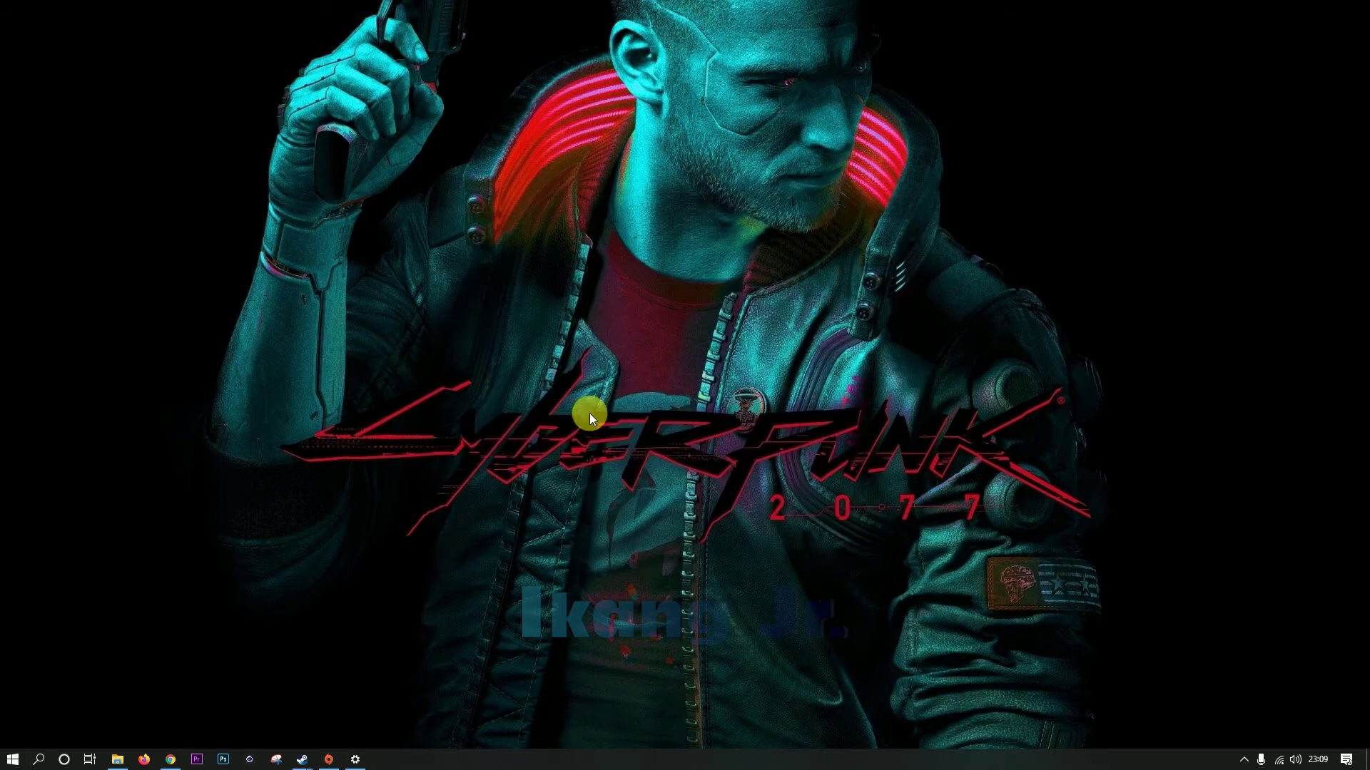
pyautogui.rightClick(663, 300)
pyautogui.click(691, 346)
# Step: Switch to File Explorer and collapse the Users and Local Disk (C:) branches of the folder tree
pyautogui.click(117, 759)
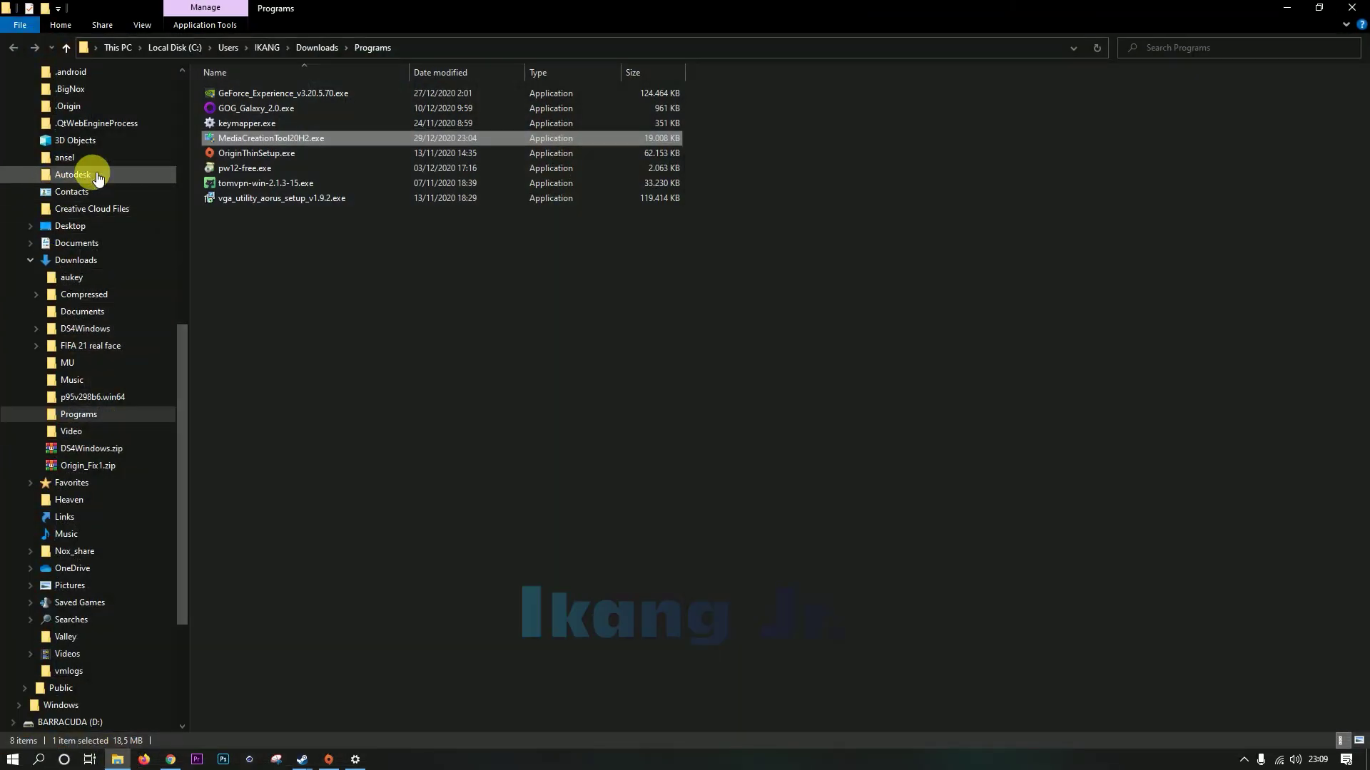
pyautogui.scroll(3, 64, 153)
pyautogui.click(24, 170)
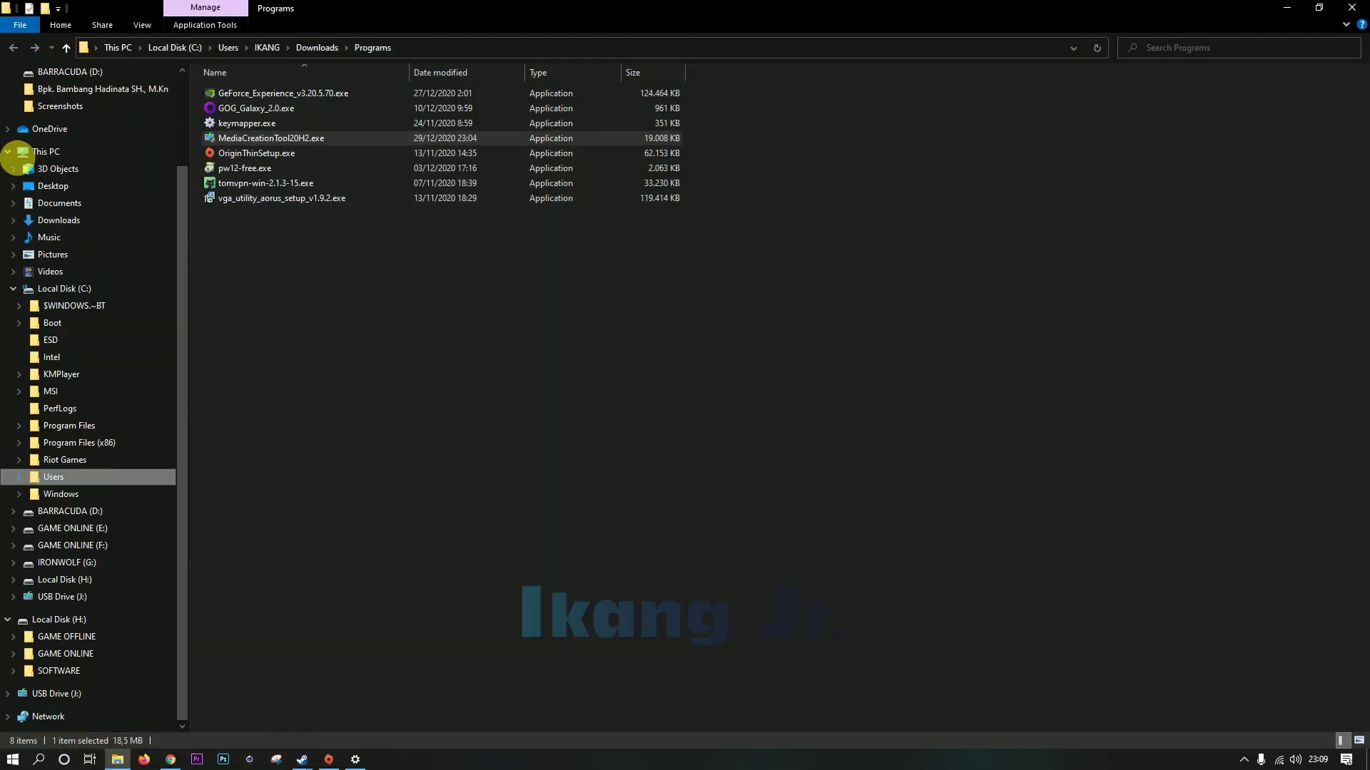
pyautogui.scroll(1, 22, 199)
pyautogui.click(13, 339)
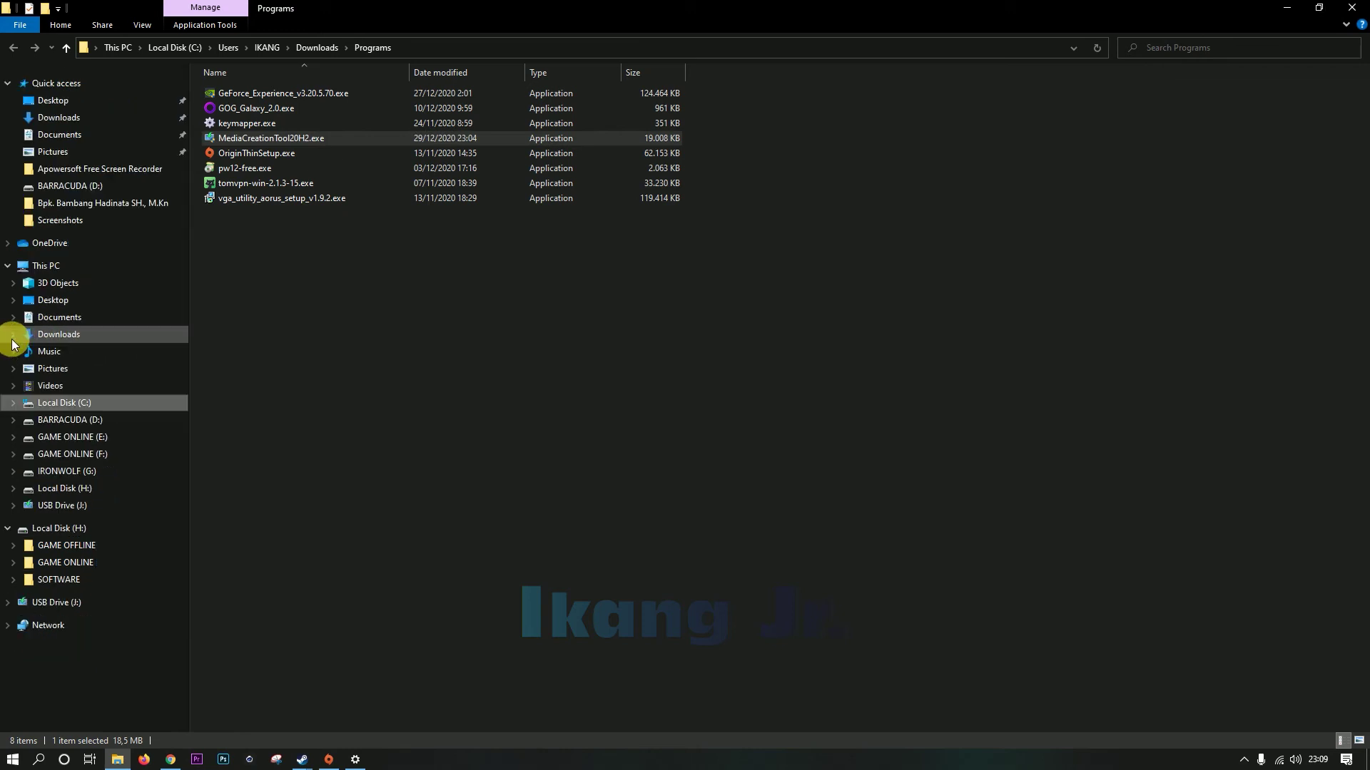
# Step: Open the SOFTWARE\OS folder on Local Disk (H:) and select Windows 10 versi 20H2 64bit.iso
pyautogui.click(63, 402)
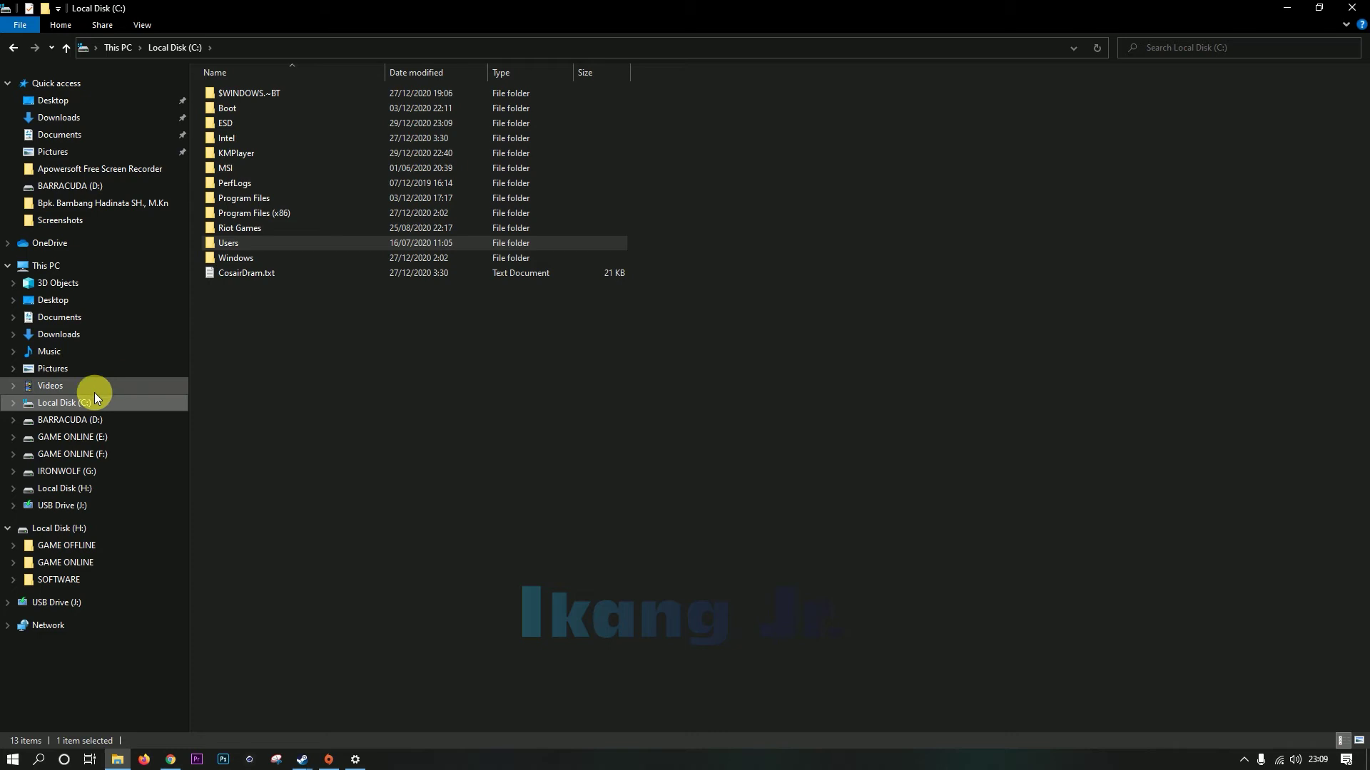
pyautogui.click(77, 488)
pyautogui.doubleClick(241, 122)
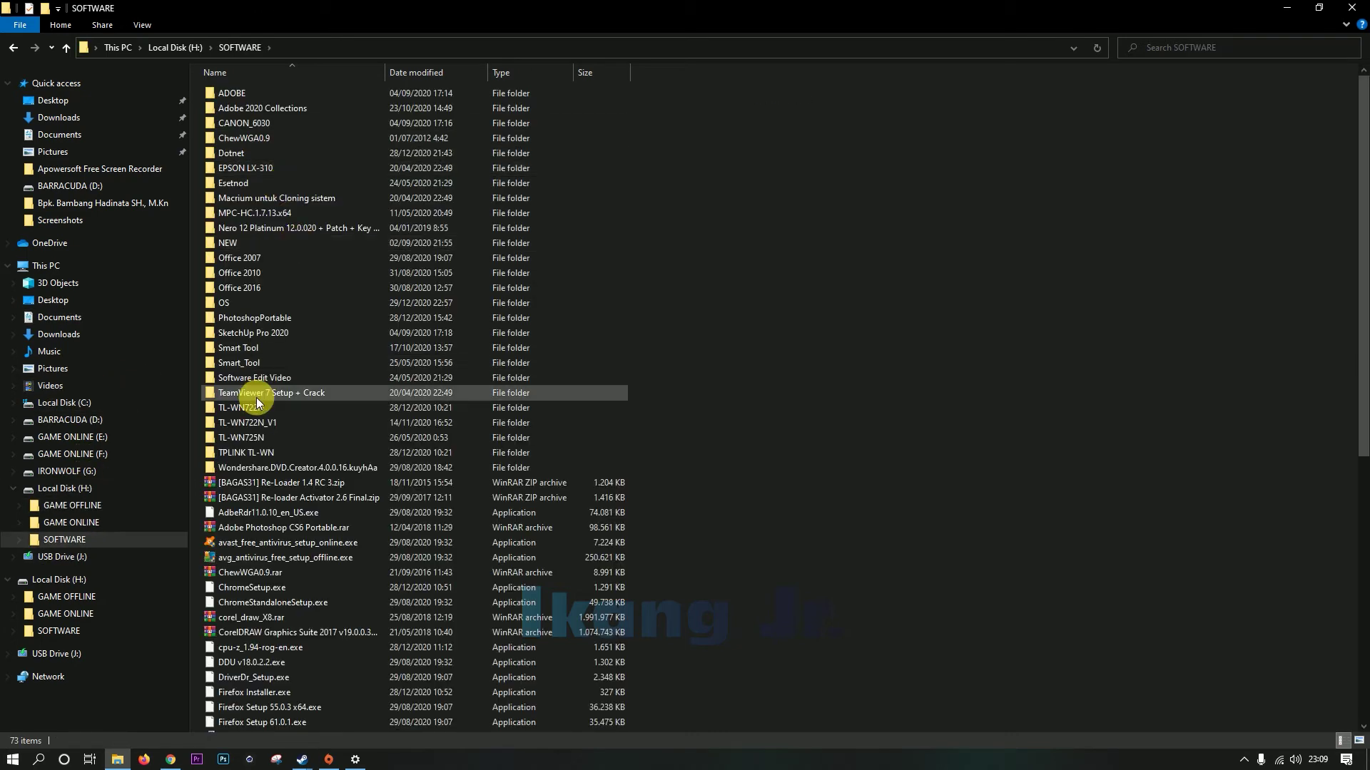
pyautogui.doubleClick(216, 304)
pyautogui.click(314, 169)
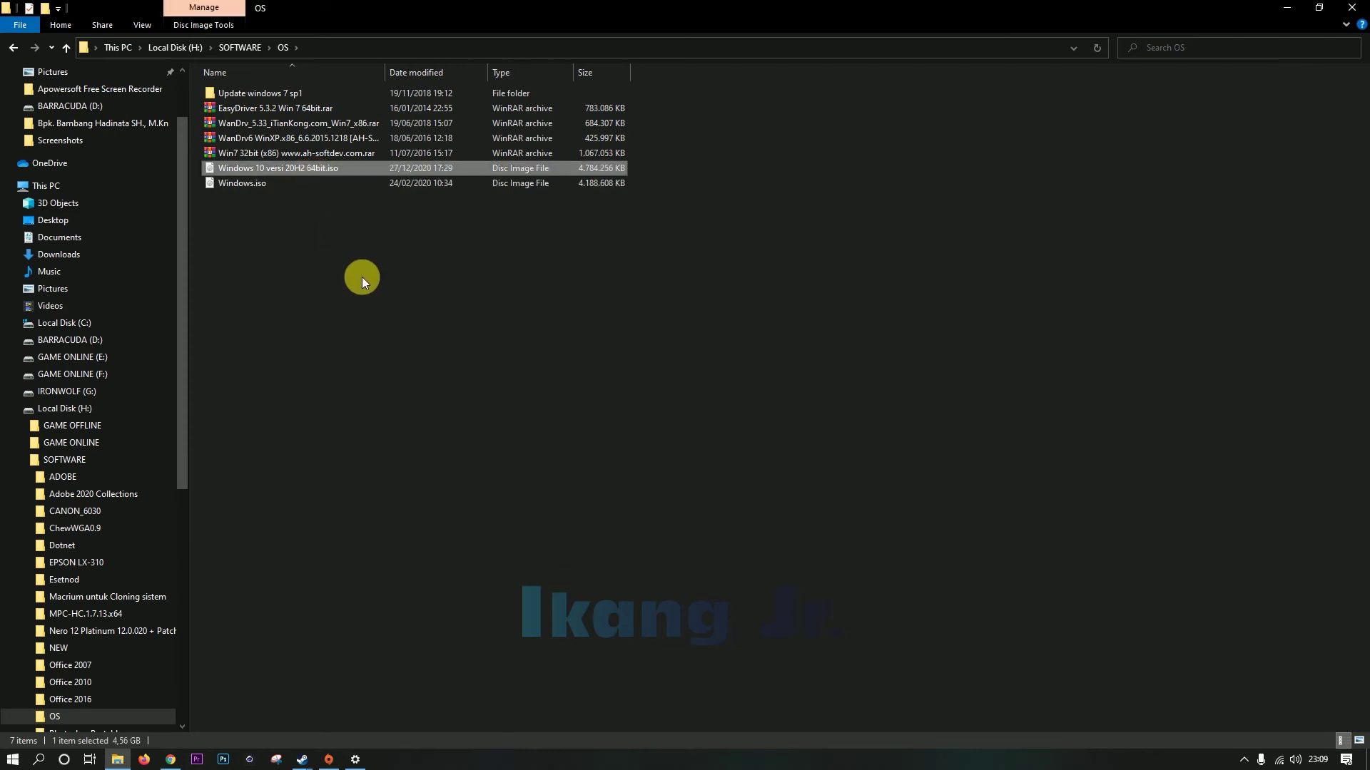
# Step: Compare the dates and sizes of Windows.iso and Windows 10 versi 20H2 64bit.iso, selecting each in turn
pyautogui.click(259, 186)
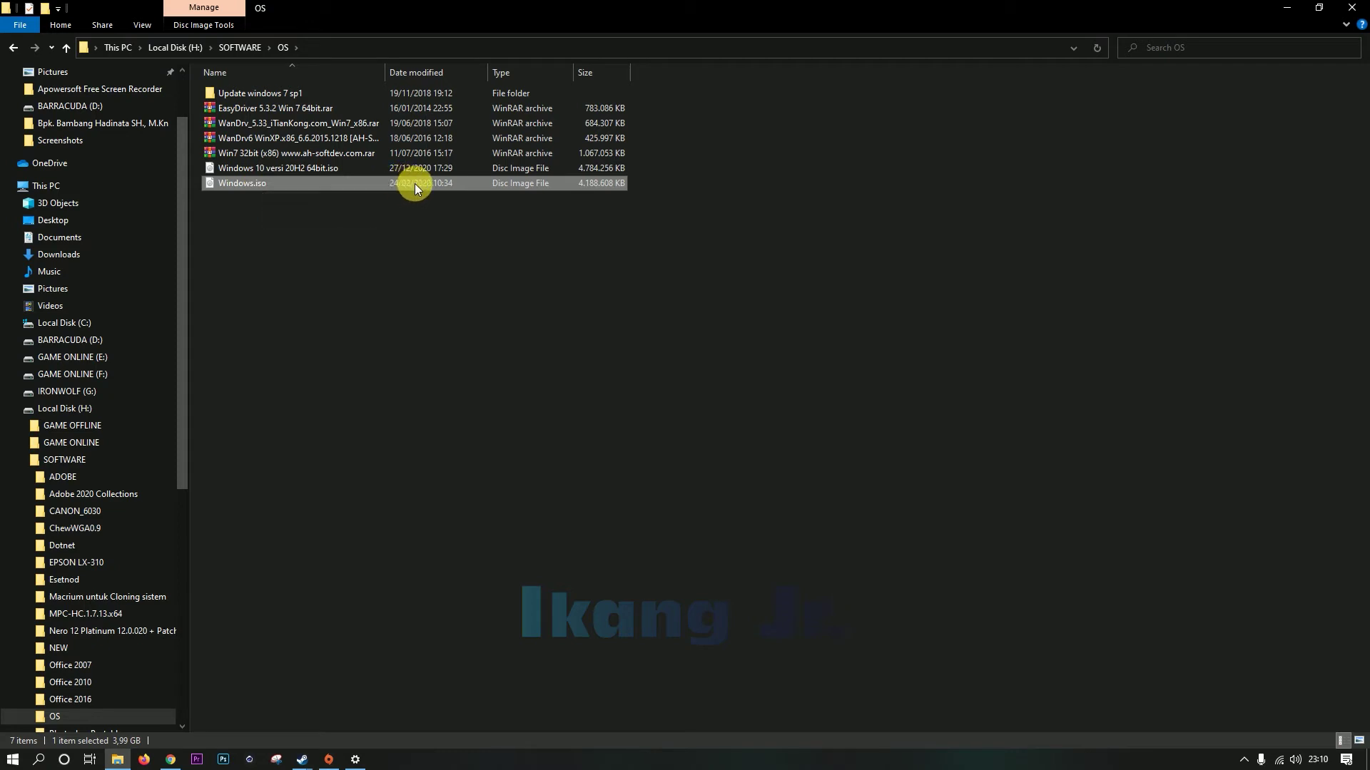
pyautogui.click(371, 169)
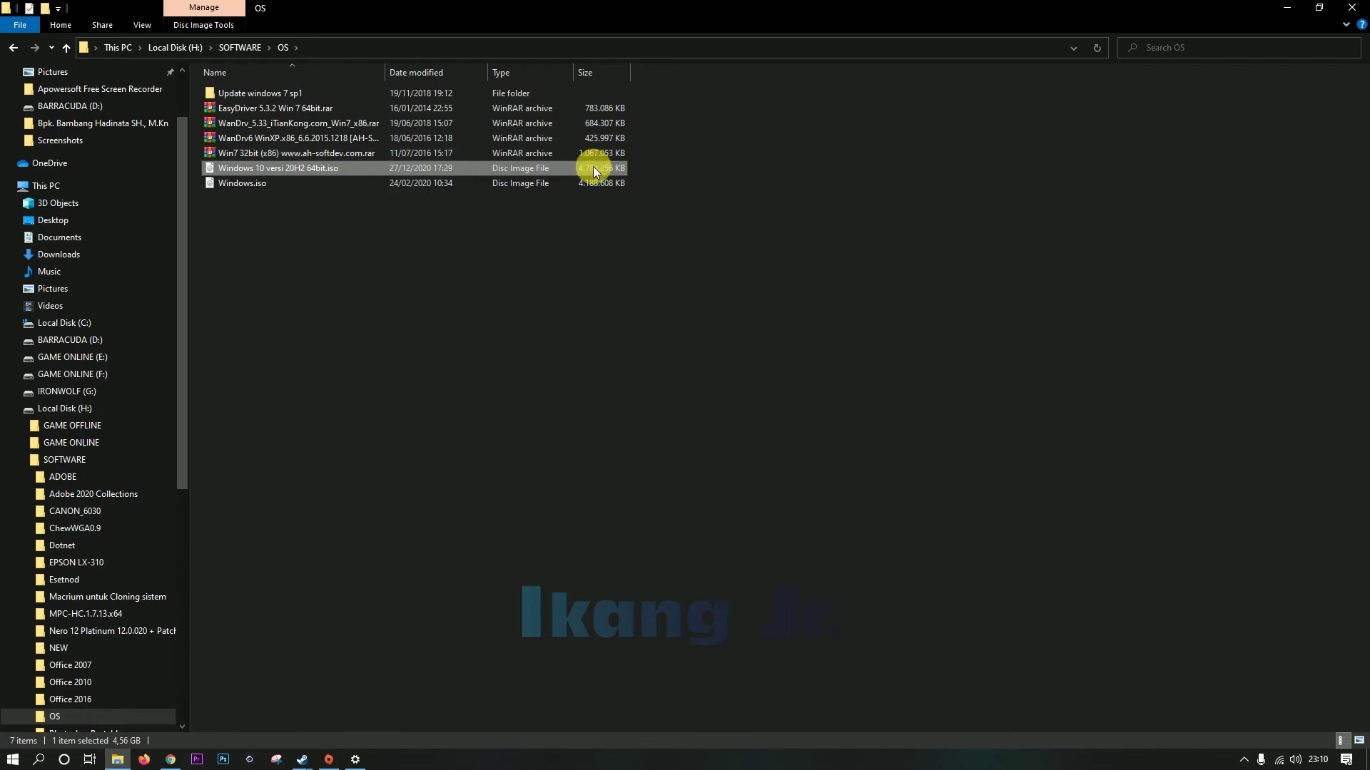
pyautogui.click(282, 171)
pyautogui.click(319, 205)
pyautogui.click(301, 173)
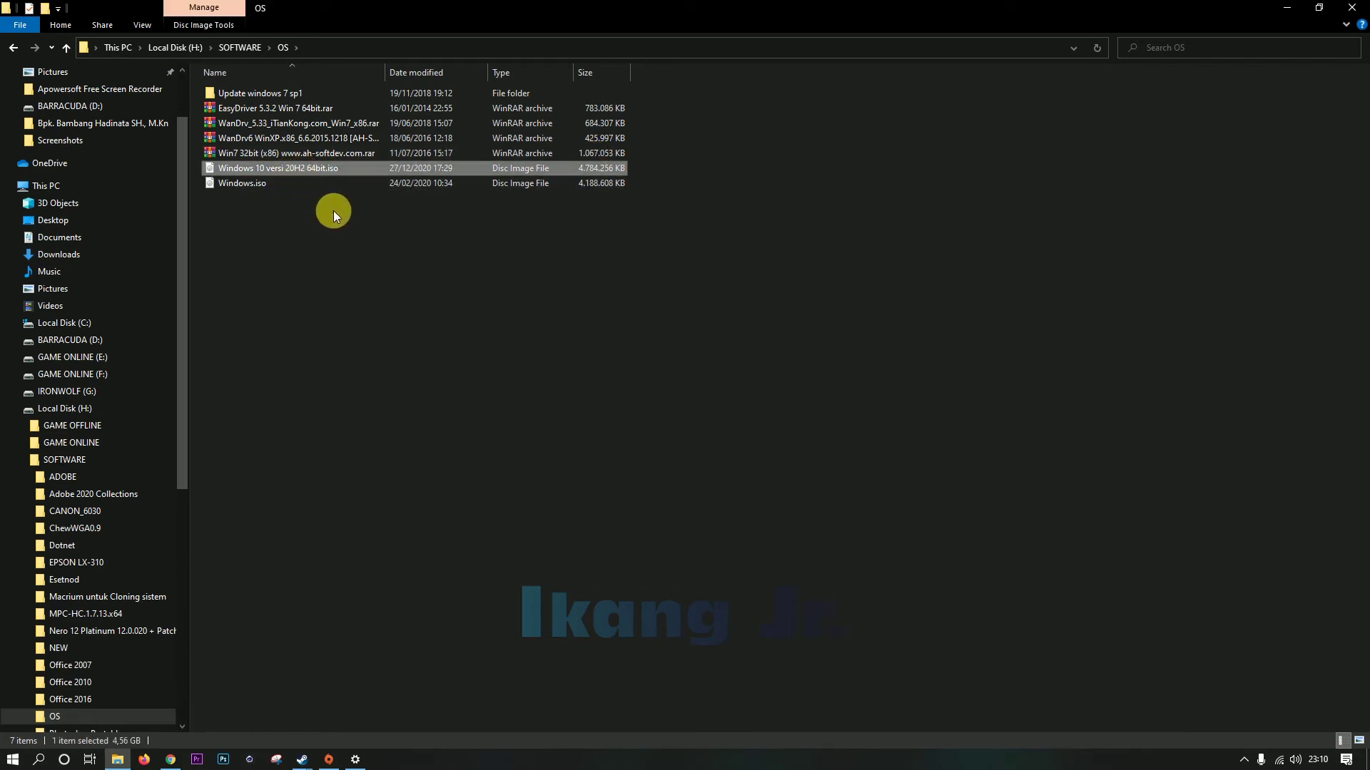
# Step: Open the SOFTWARE\OS folder on BARRACUDA (D:) and select Windows 10 versi 20H2 32bit 64bit.iso to check its size
pyautogui.scroll(2, 149, 185)
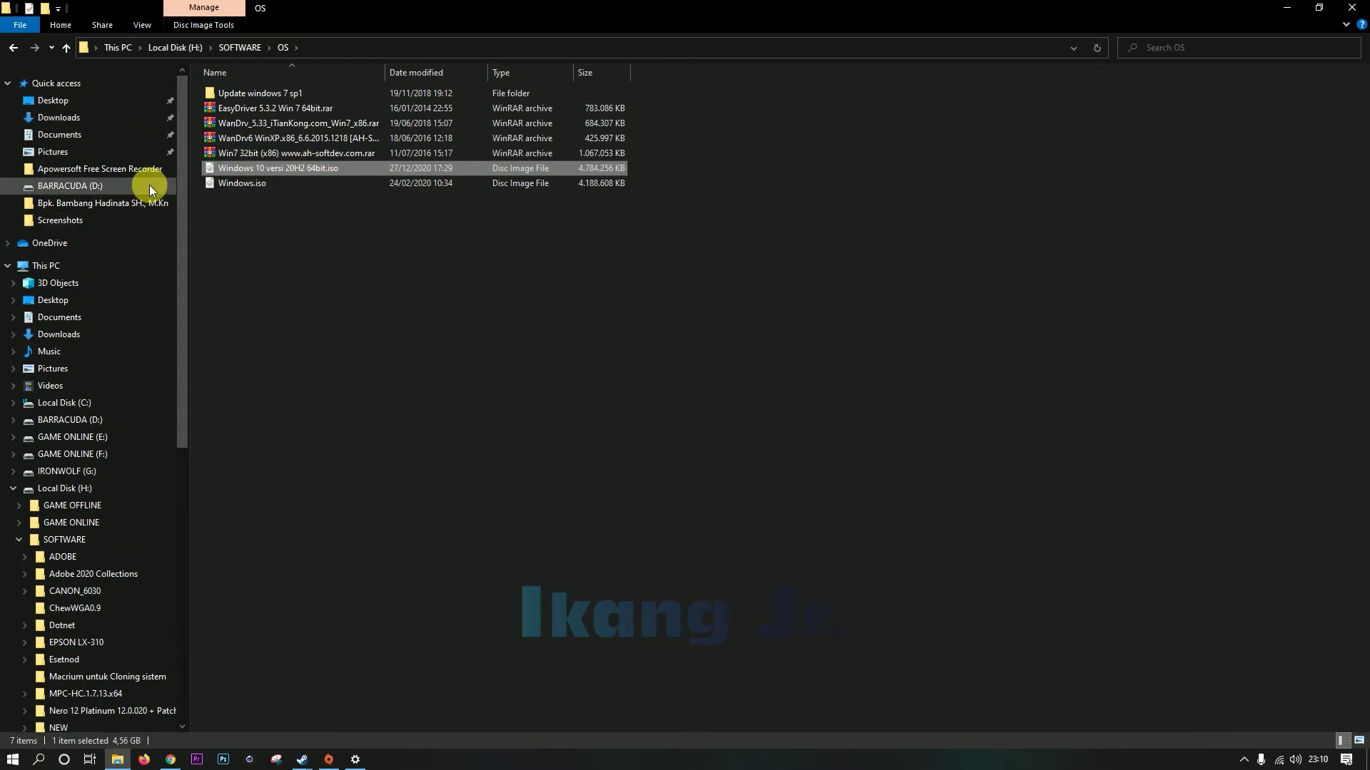
pyautogui.click(67, 422)
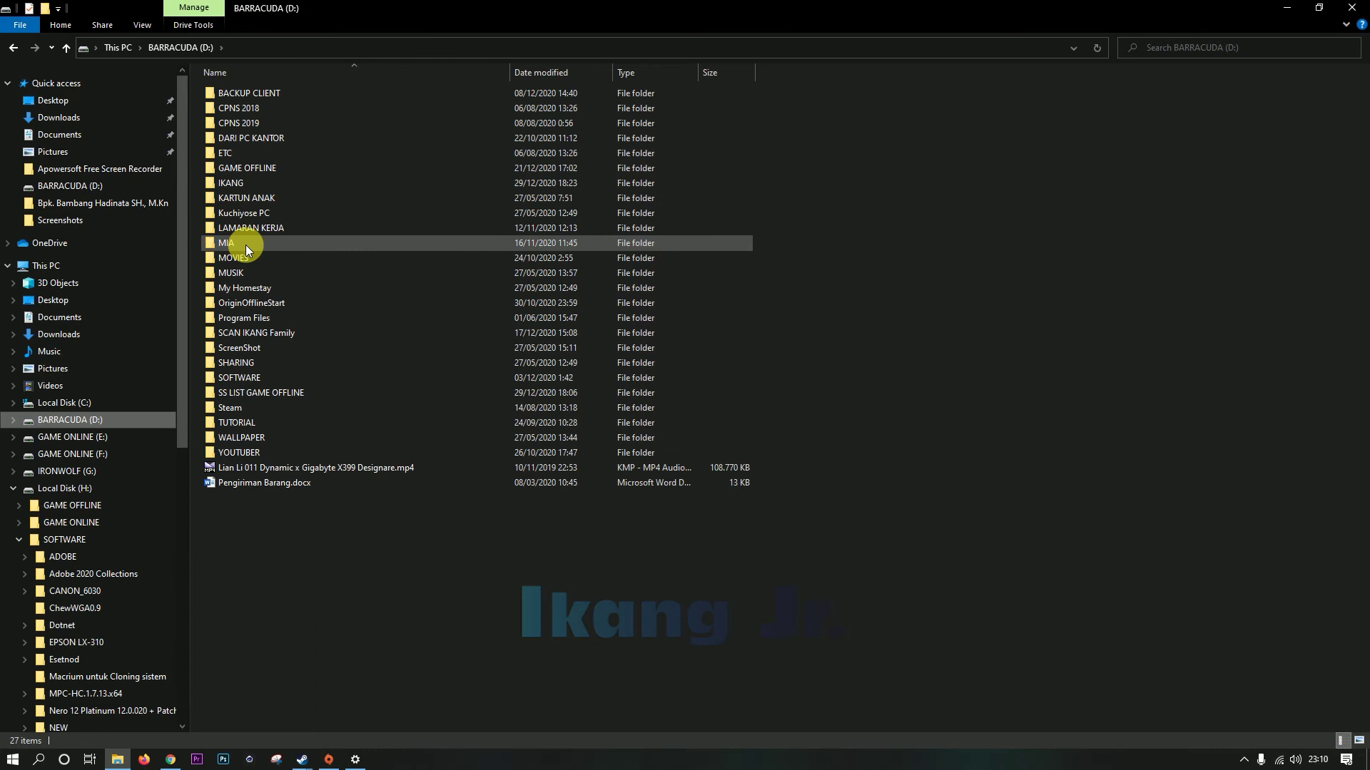
pyautogui.doubleClick(261, 378)
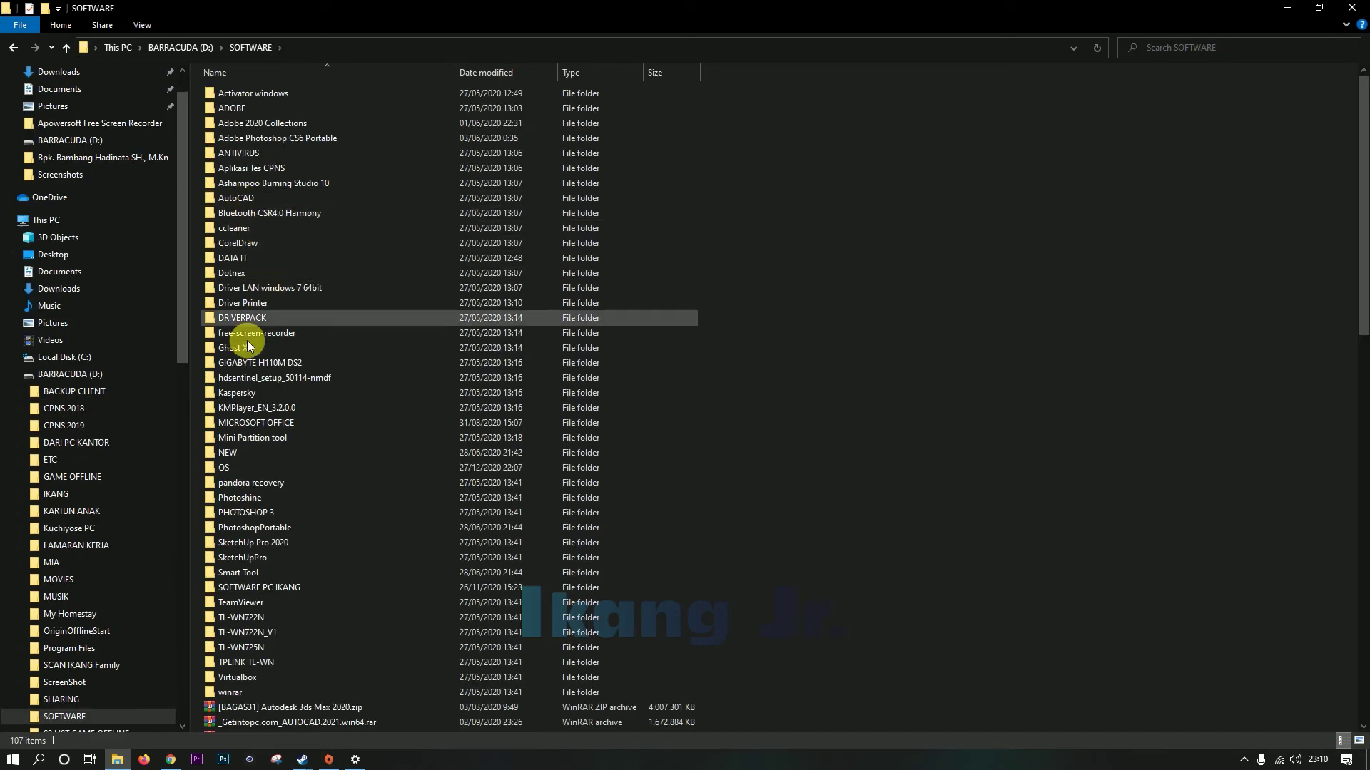
pyautogui.doubleClick(229, 465)
pyautogui.click(288, 214)
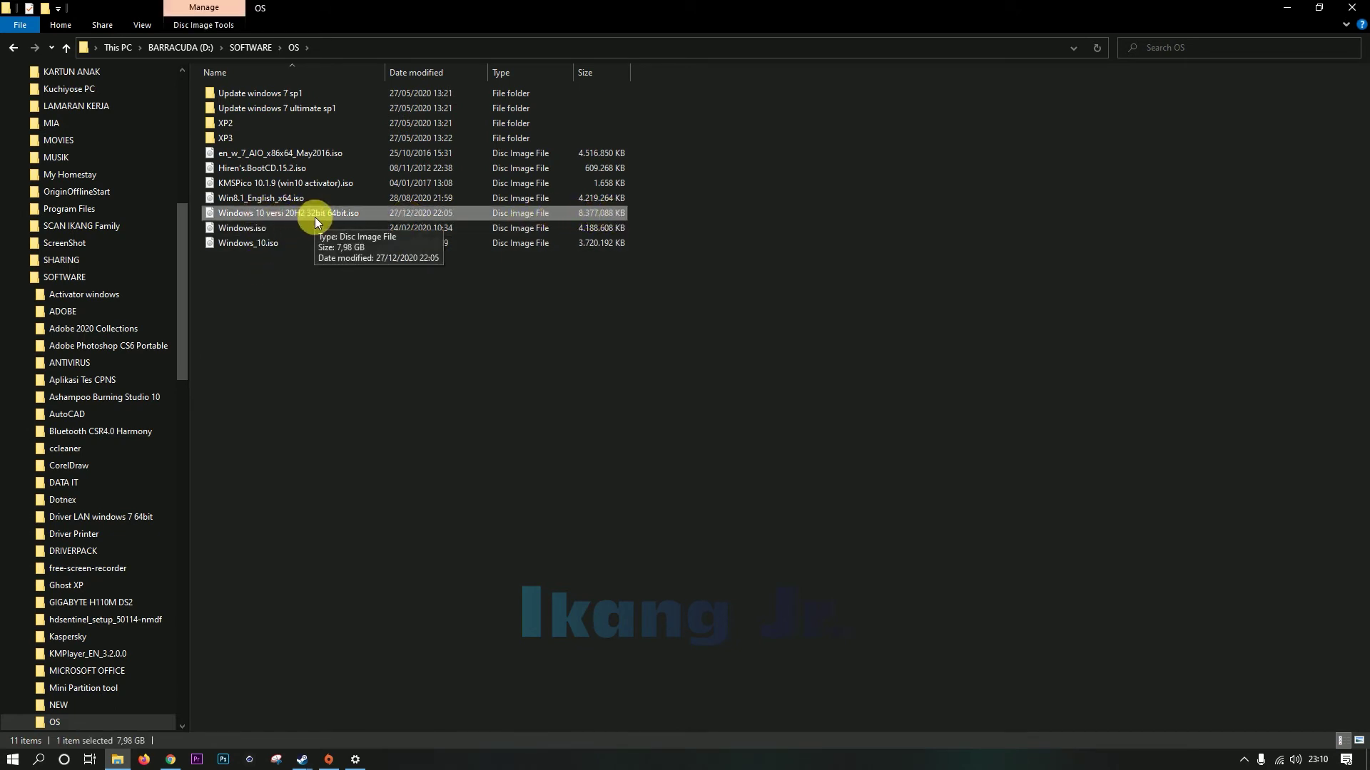
# Step: Return to the SOFTWARE\OS folder on Local Disk (H:), select Windows 10 versi 20H2 64bit.iso, and collapse the SOFTWARE folders in the tree
pyautogui.click(19, 278)
pyautogui.scroll(2, 39, 291)
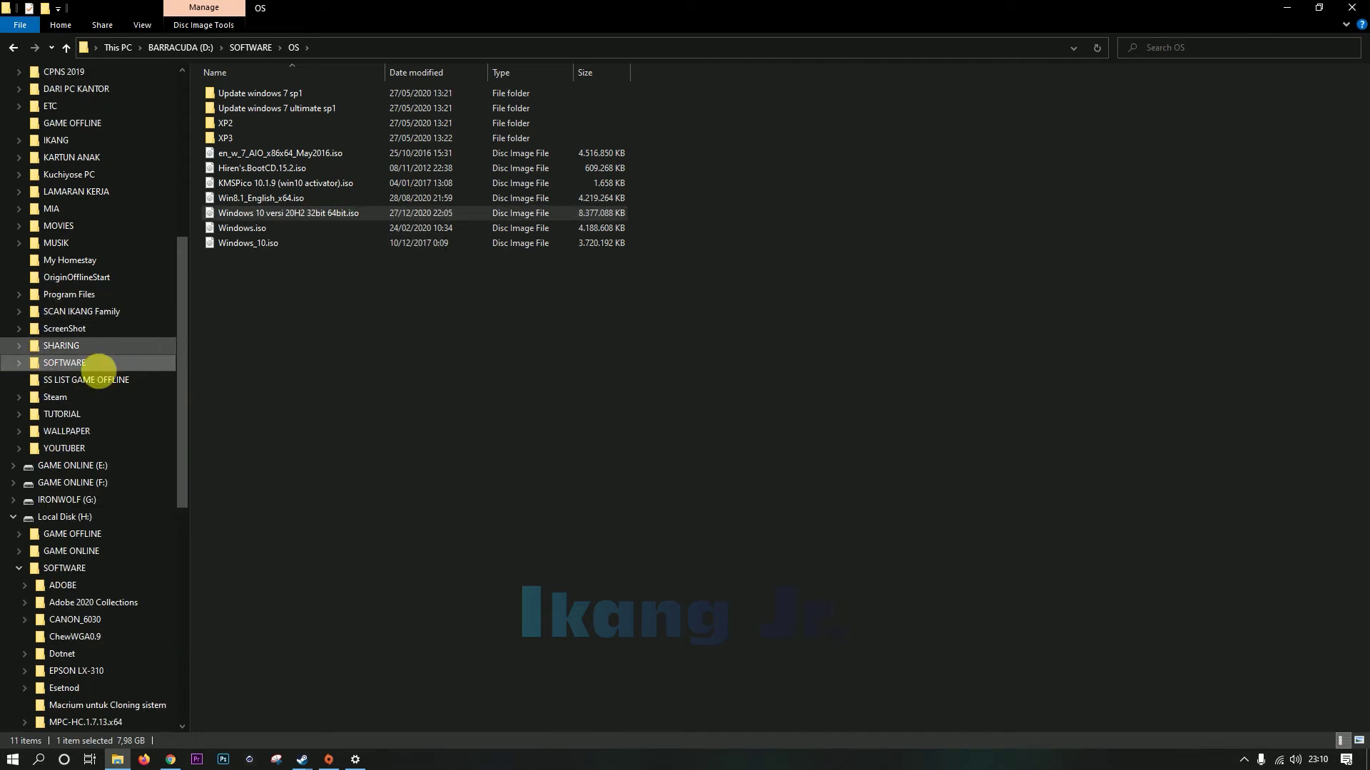
pyautogui.click(65, 517)
pyautogui.doubleClick(244, 123)
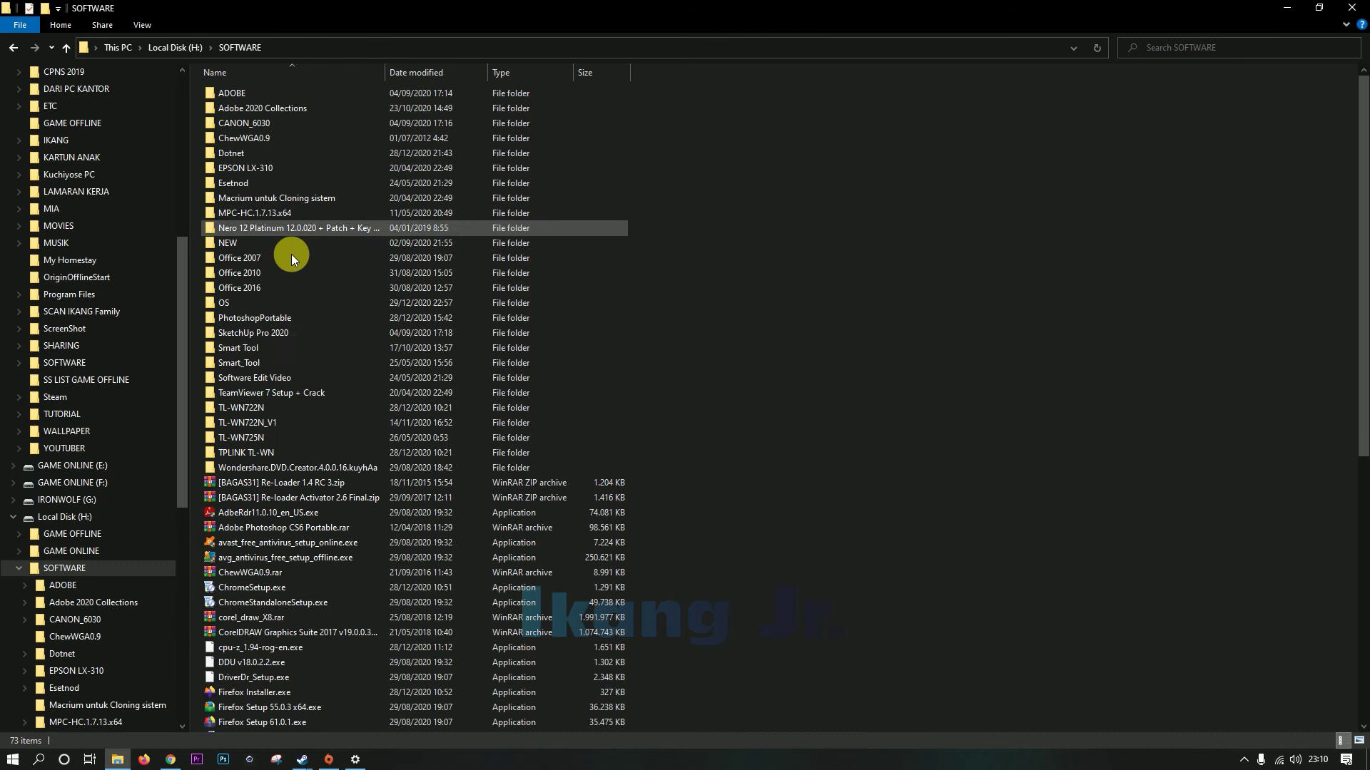
pyautogui.doubleClick(253, 305)
pyautogui.click(292, 170)
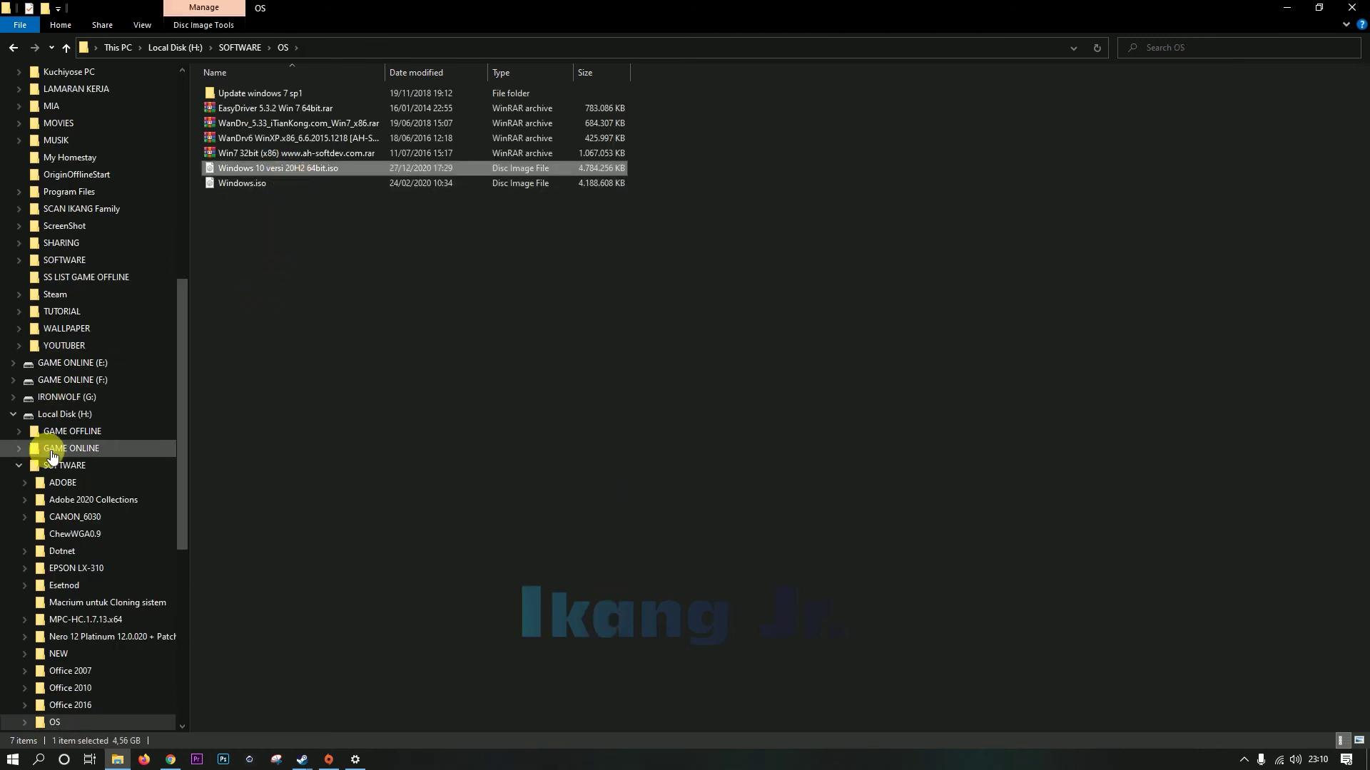
pyautogui.click(19, 465)
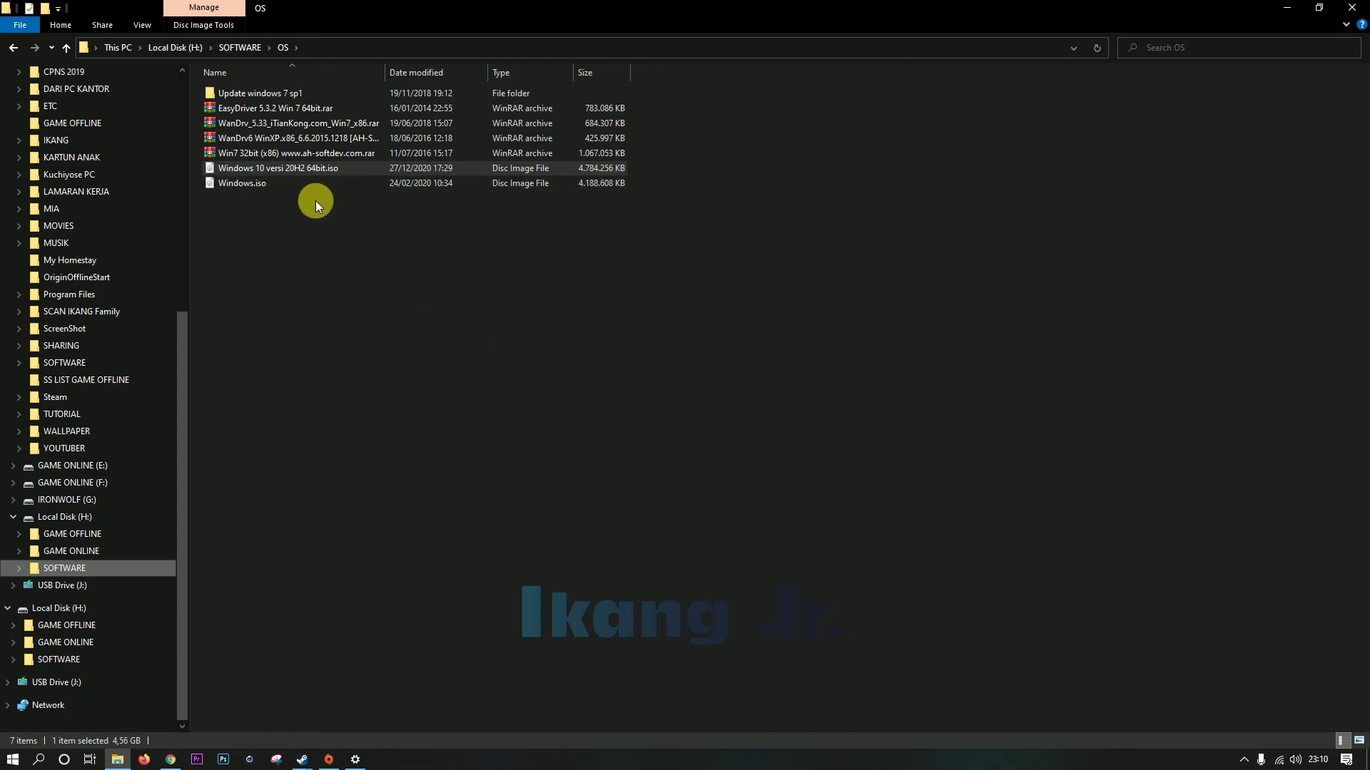
pyautogui.click(288, 171)
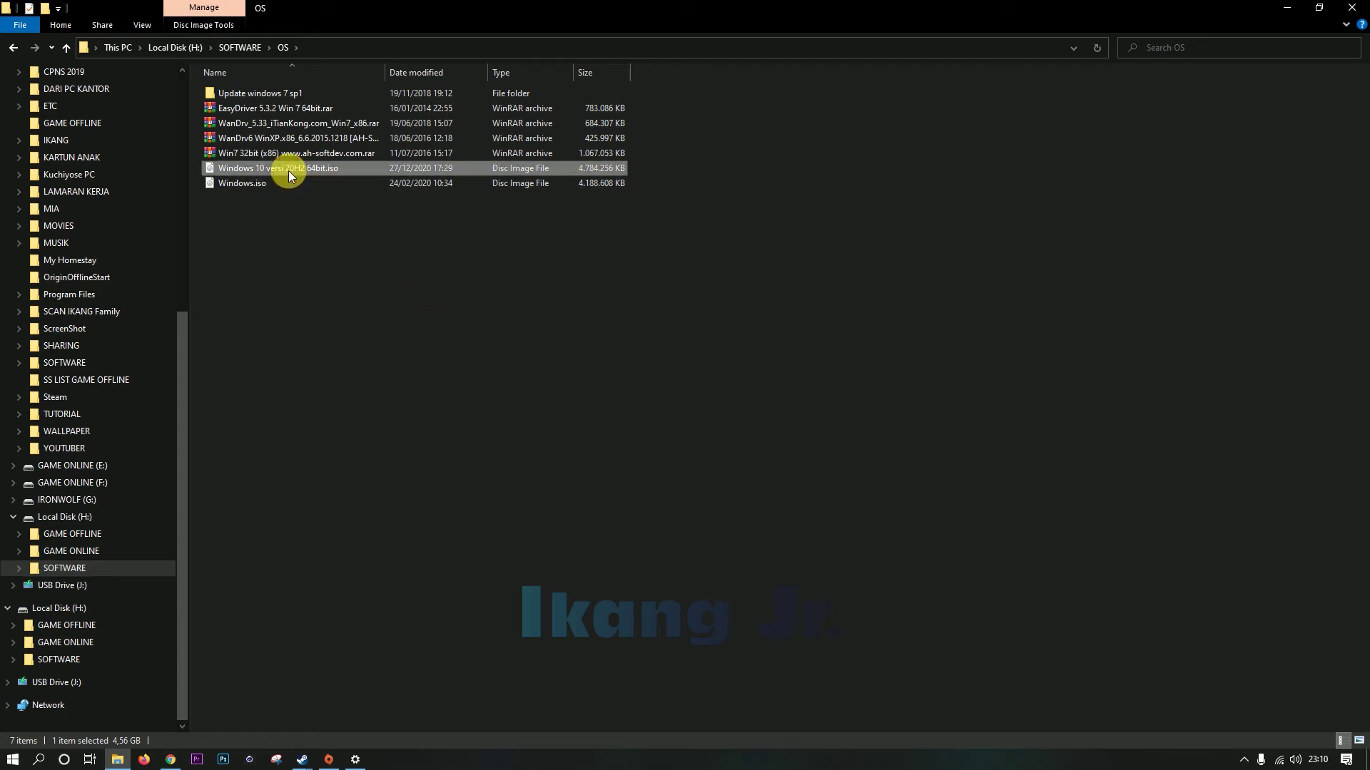
# Step: Switch to Chrome, open a new tab, and close the Download Windows 10 and Google search tabs
pyautogui.click(1291, 10)
pyautogui.click(172, 757)
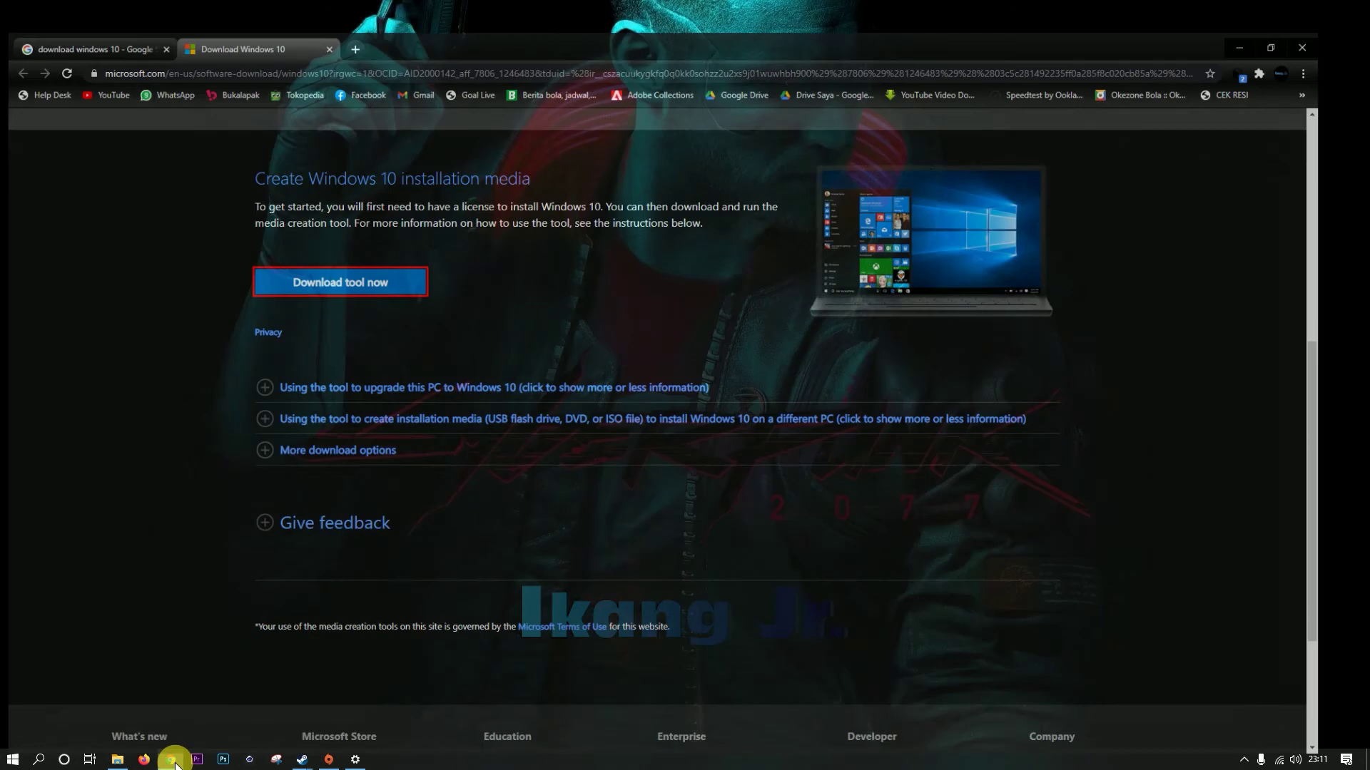
pyautogui.click(362, 12)
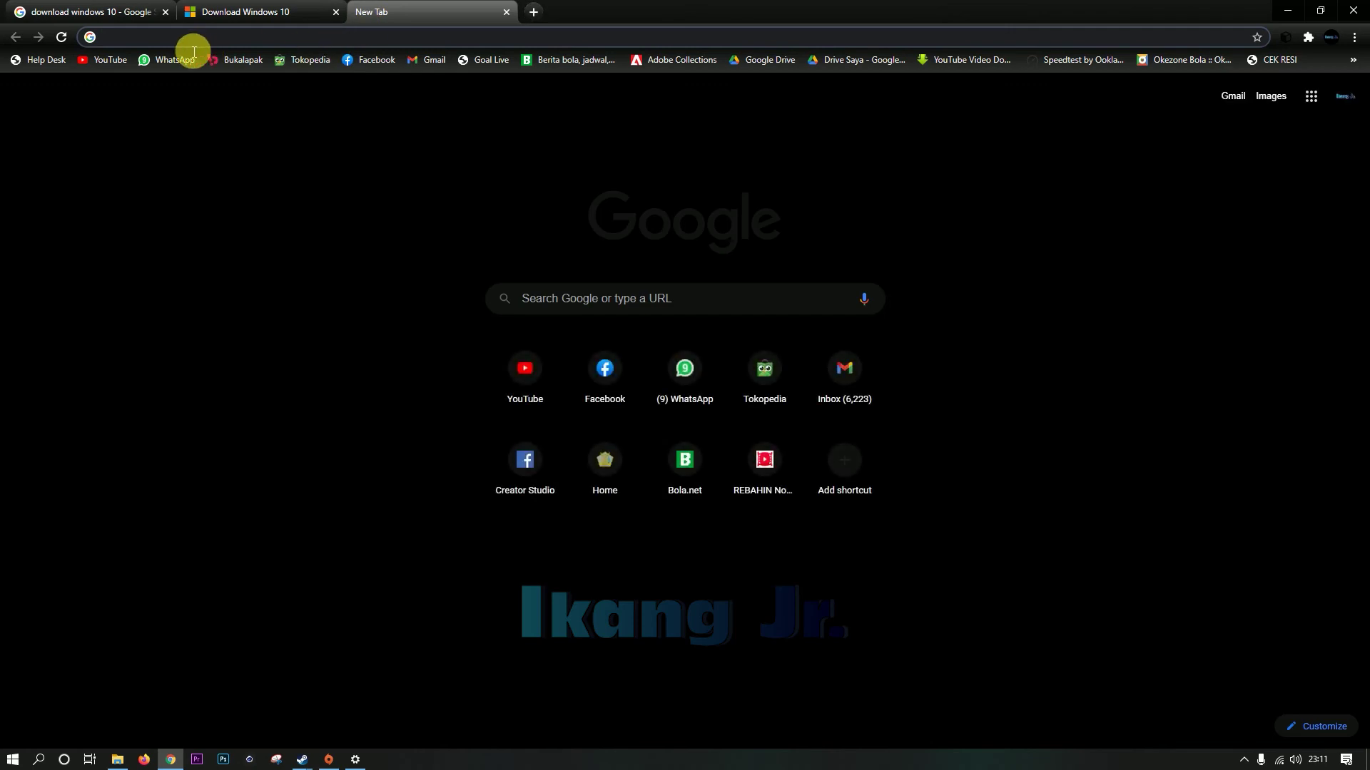
pyautogui.click(222, 12)
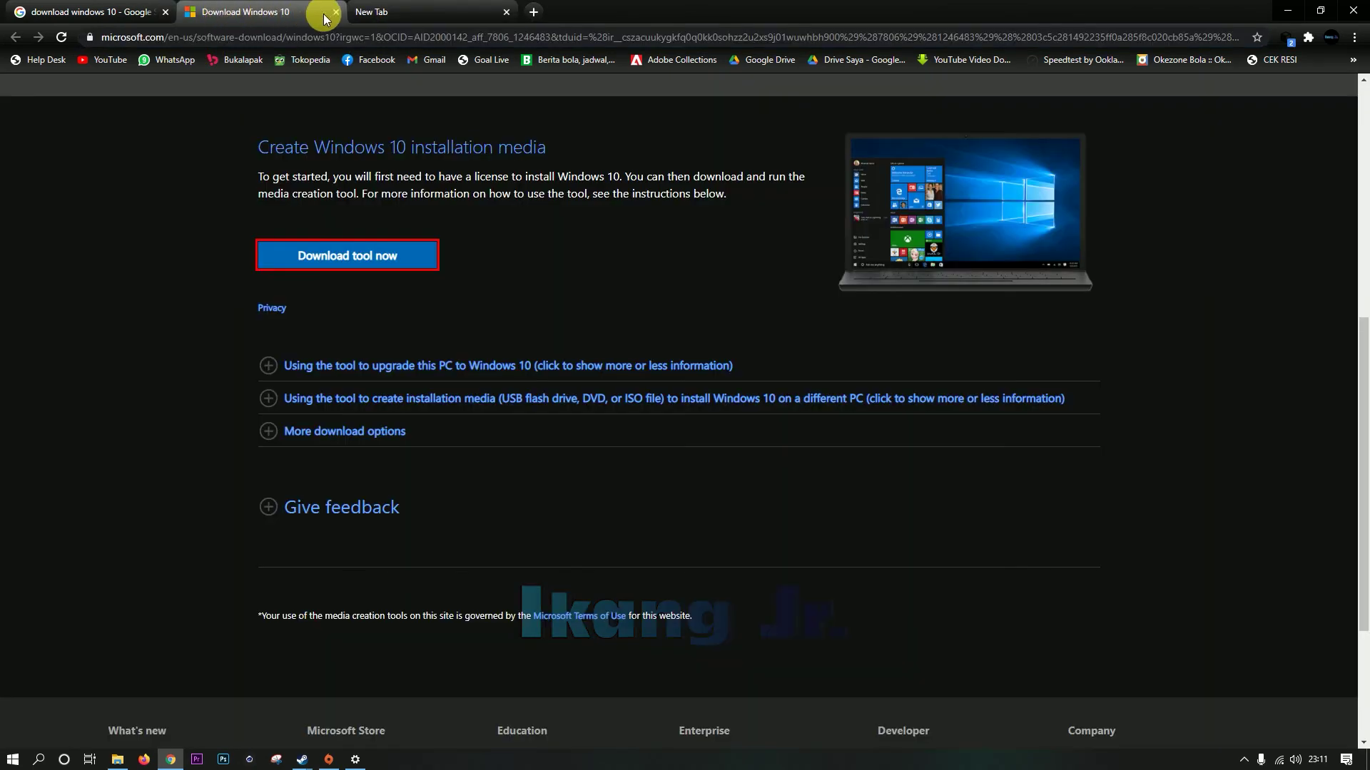
pyautogui.click(336, 12)
pyautogui.click(171, 10)
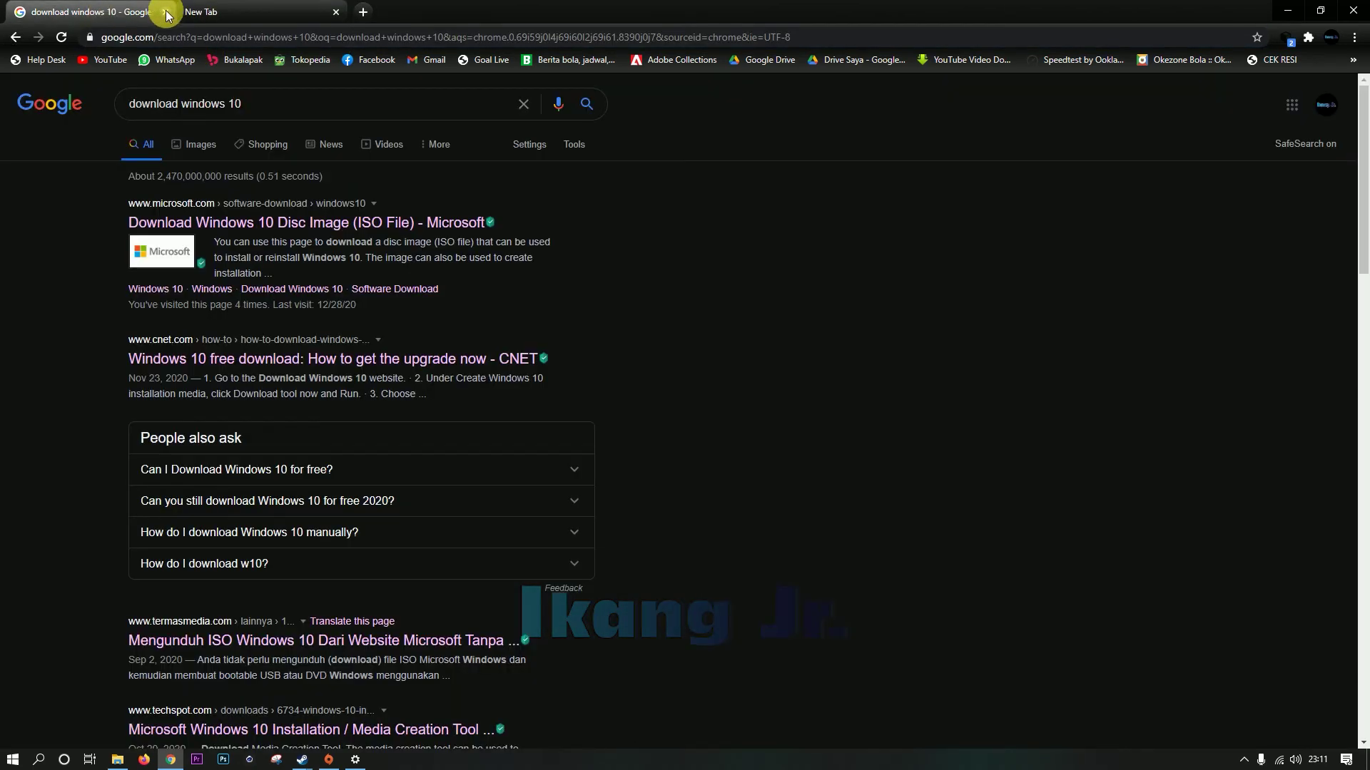
pyautogui.click(166, 11)
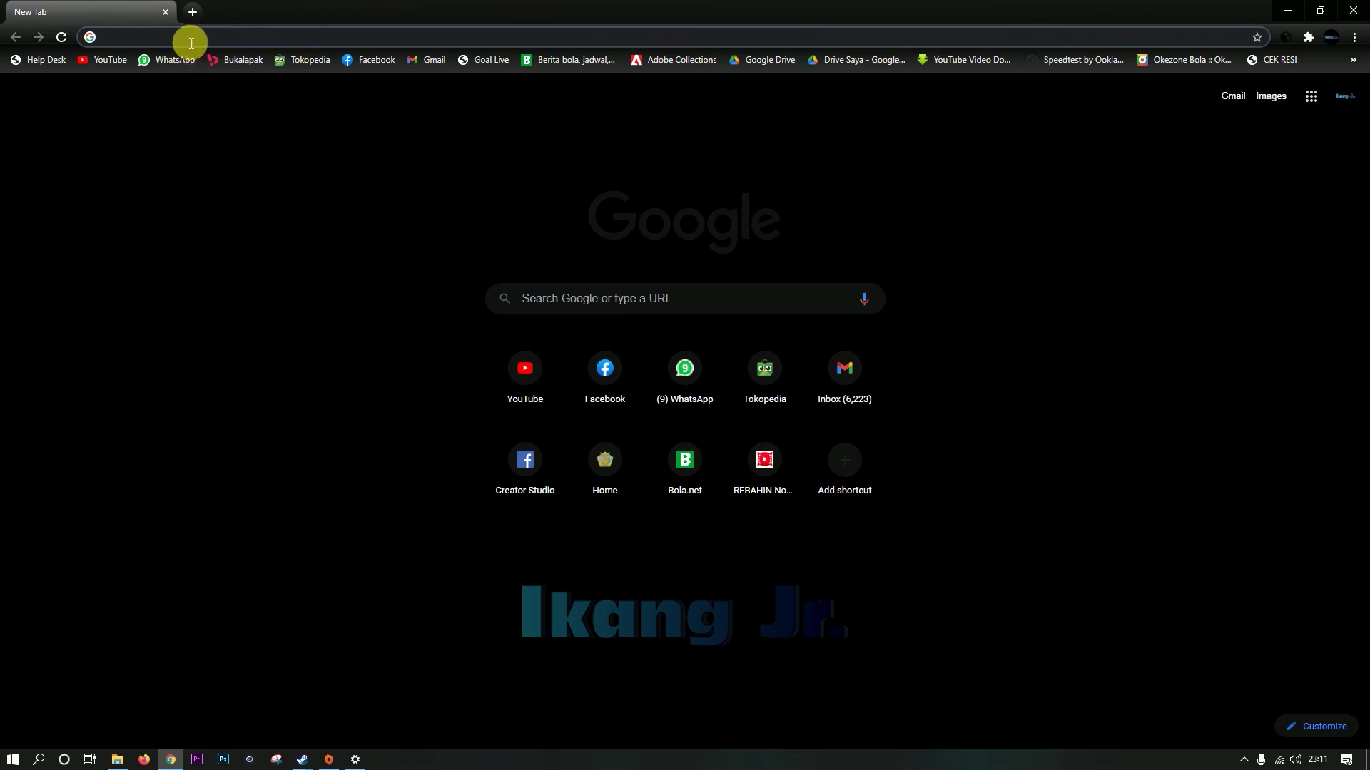
# Step: Search Google for "download rufus windows 10"
pyautogui.write('downl')
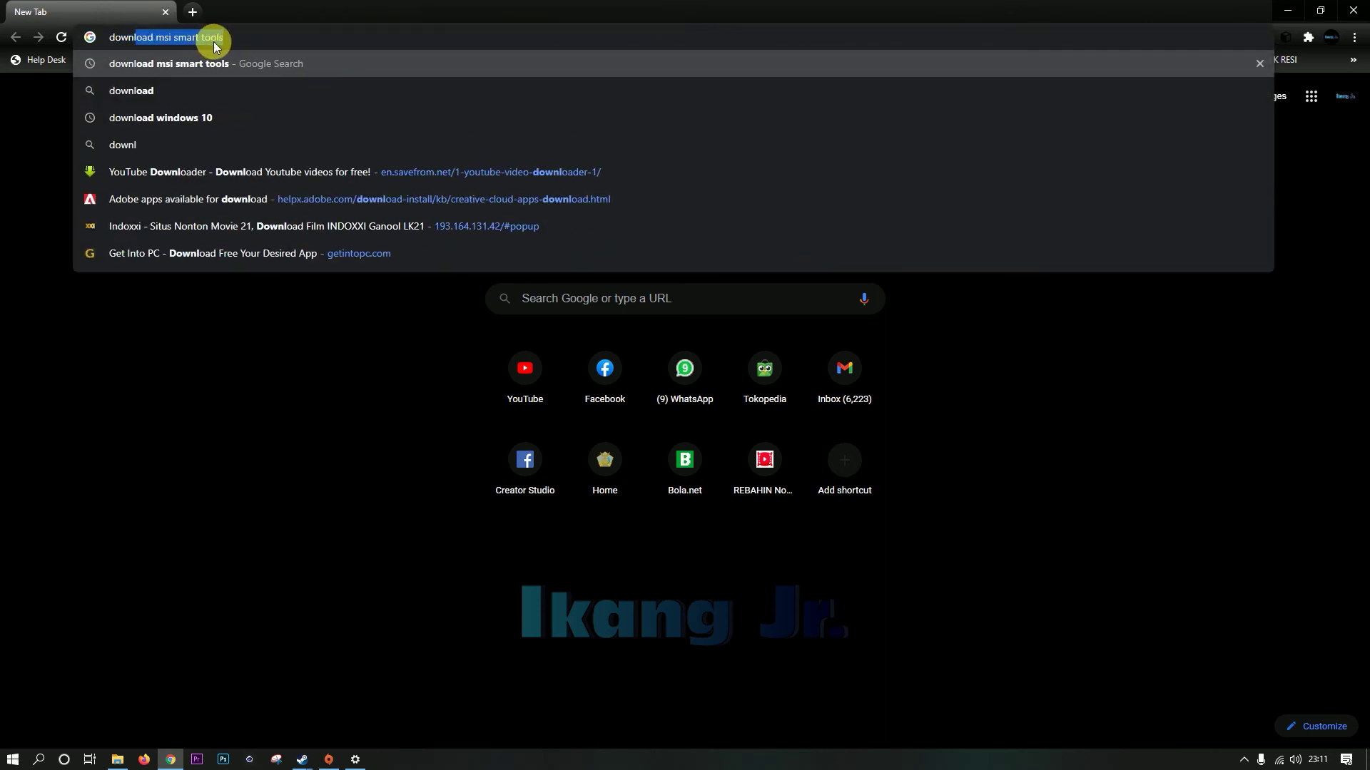
pyautogui.write('oad rufus')
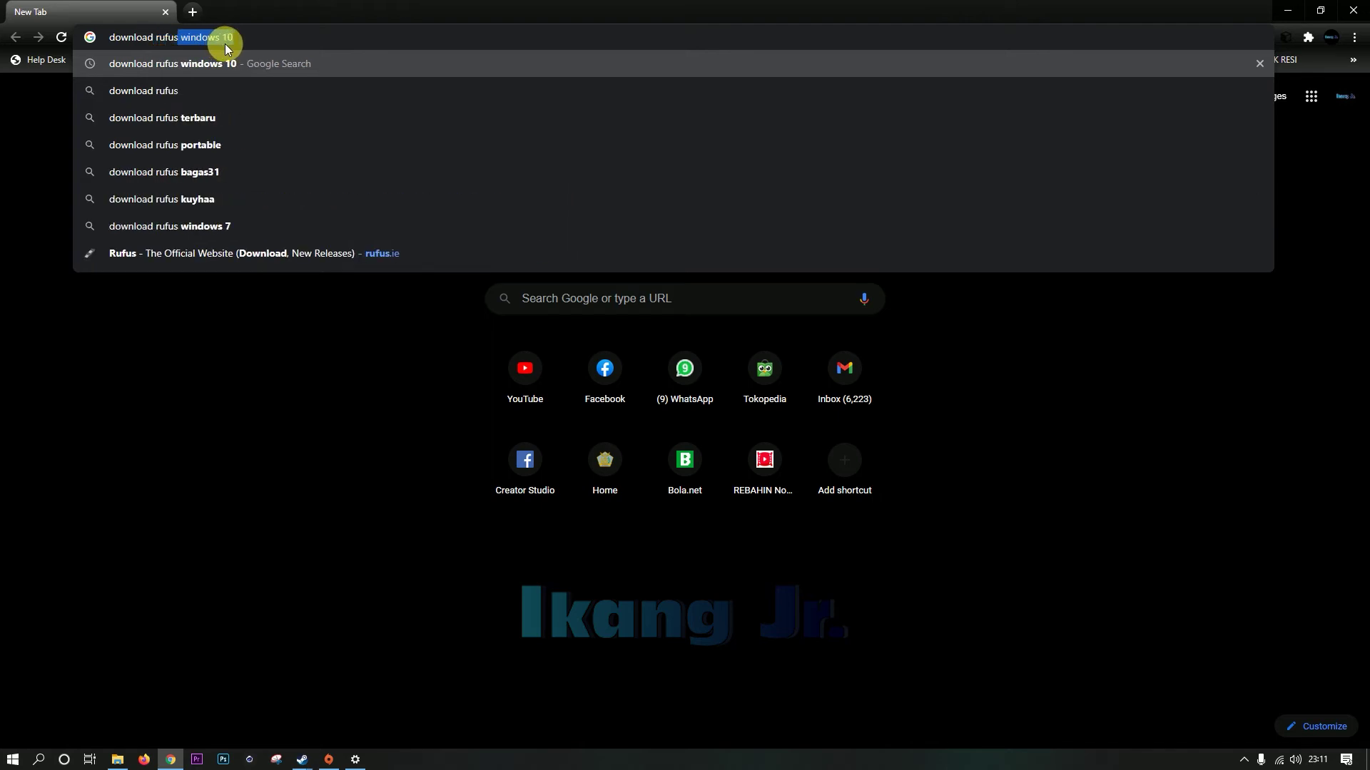
pyautogui.press('Return')
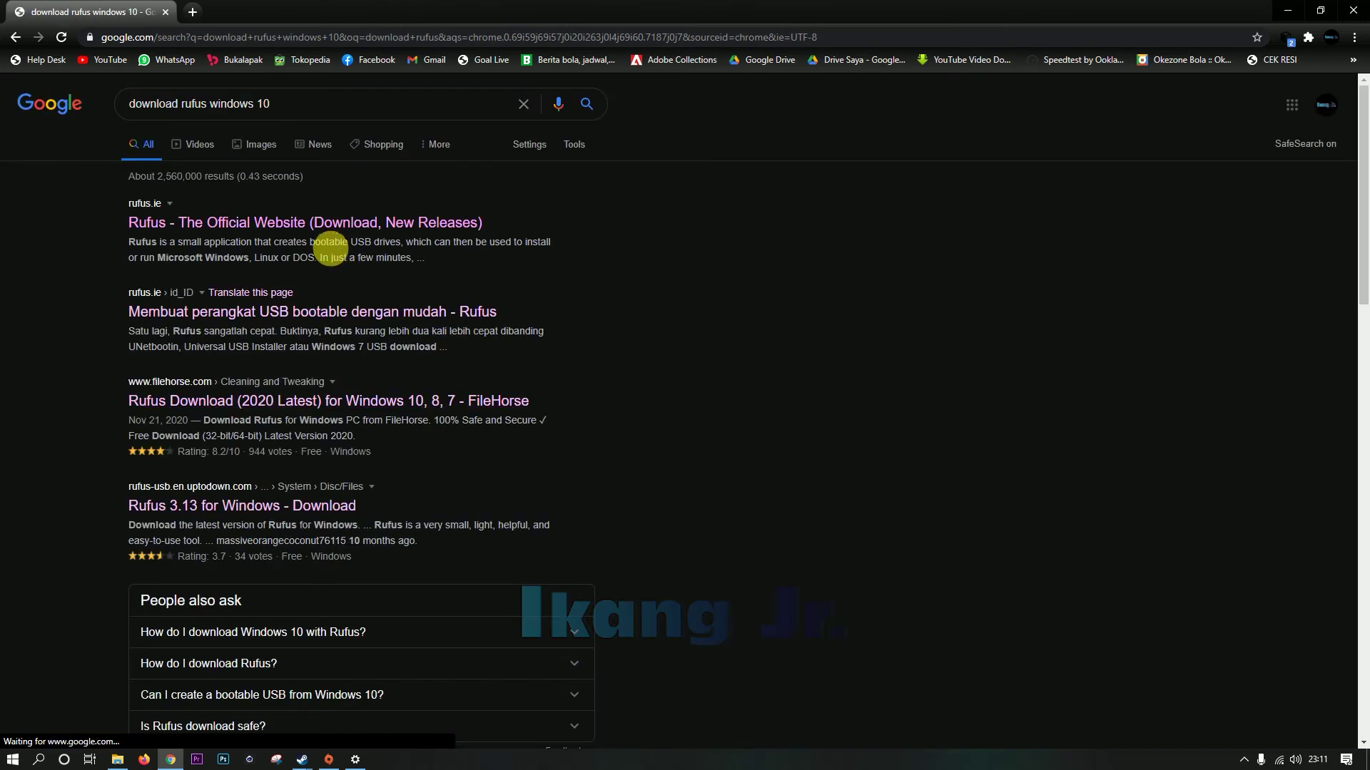
# Step: Open the official Rufus website result and its Indonesian version on rufus.ie in separate new tabs
pyautogui.rightClick(216, 225)
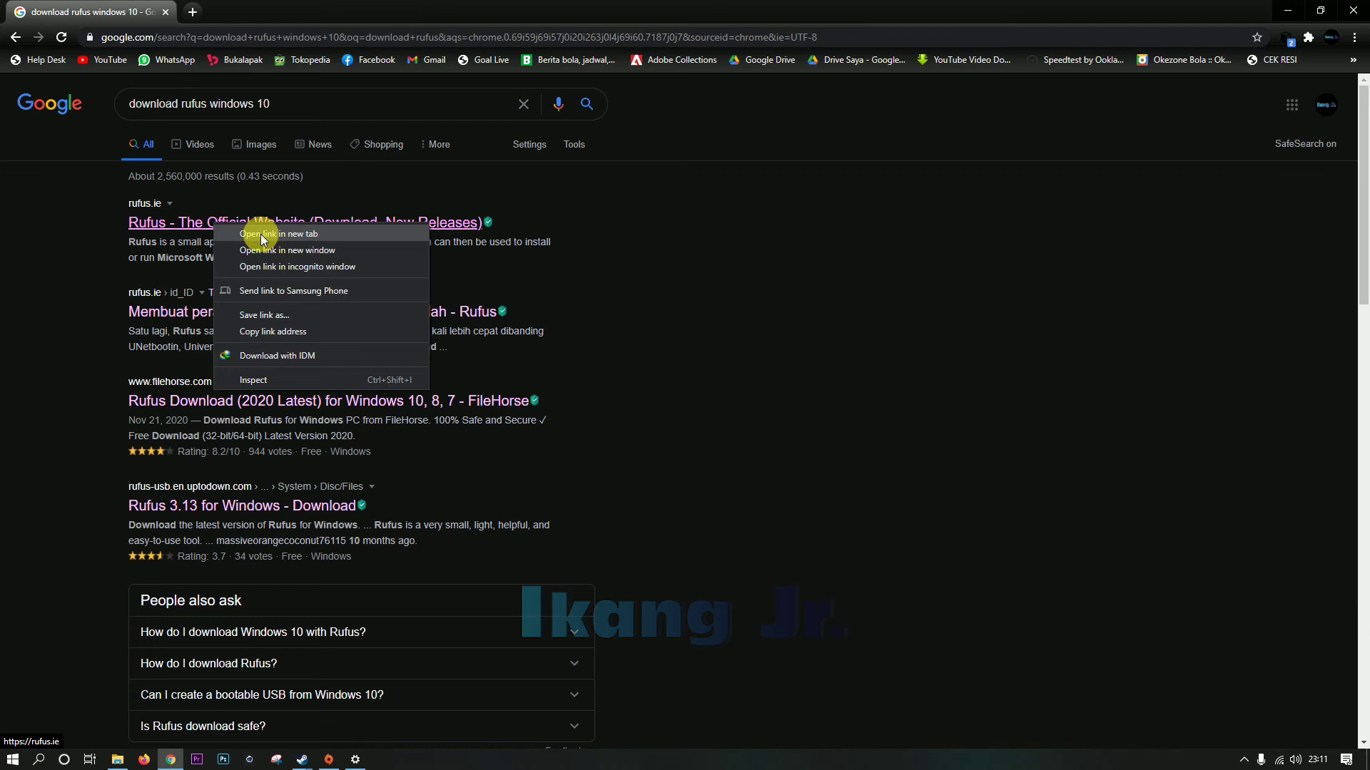
pyautogui.click(259, 234)
pyautogui.rightClick(241, 317)
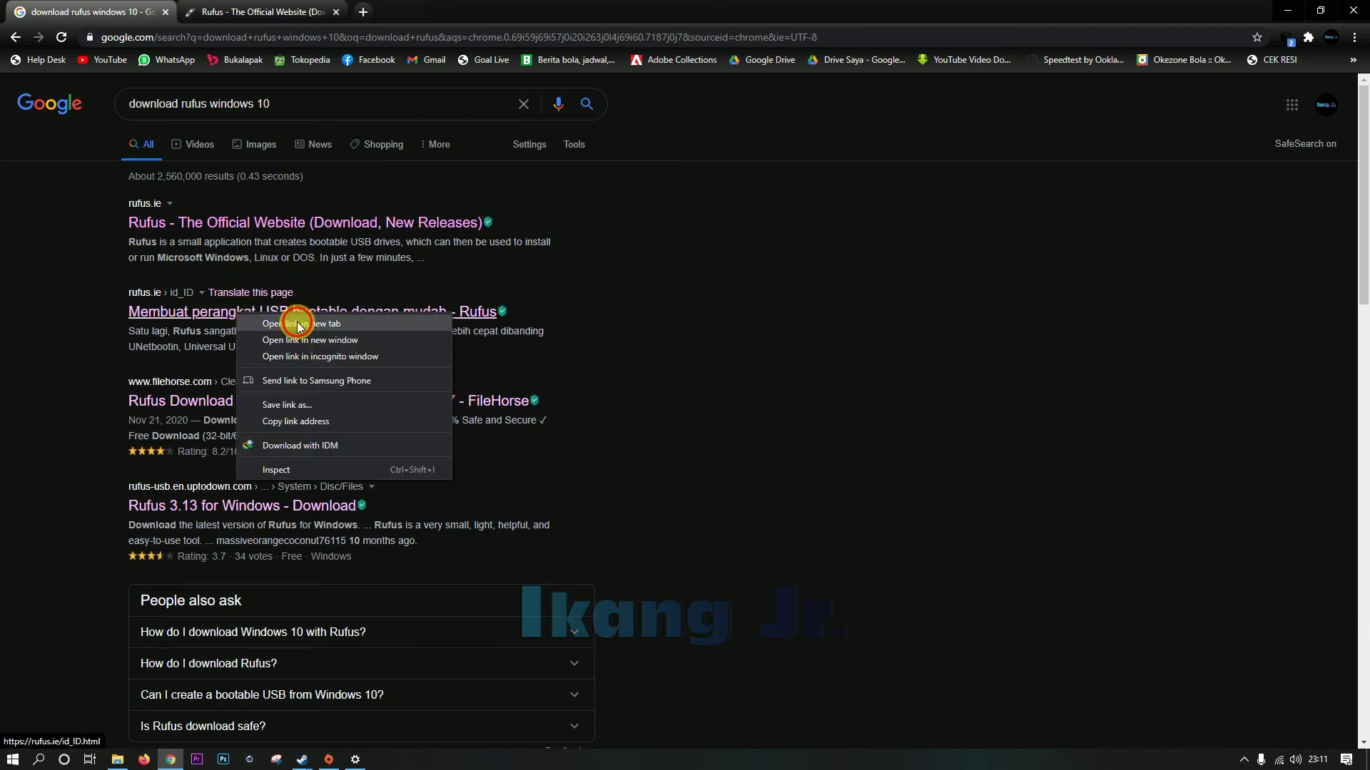
pyautogui.click(293, 326)
# Step: Compare the English and Indonesian Rufus pages by switching between them, ending on the Indonesian one
pyautogui.click(278, 12)
pyautogui.click(440, 22)
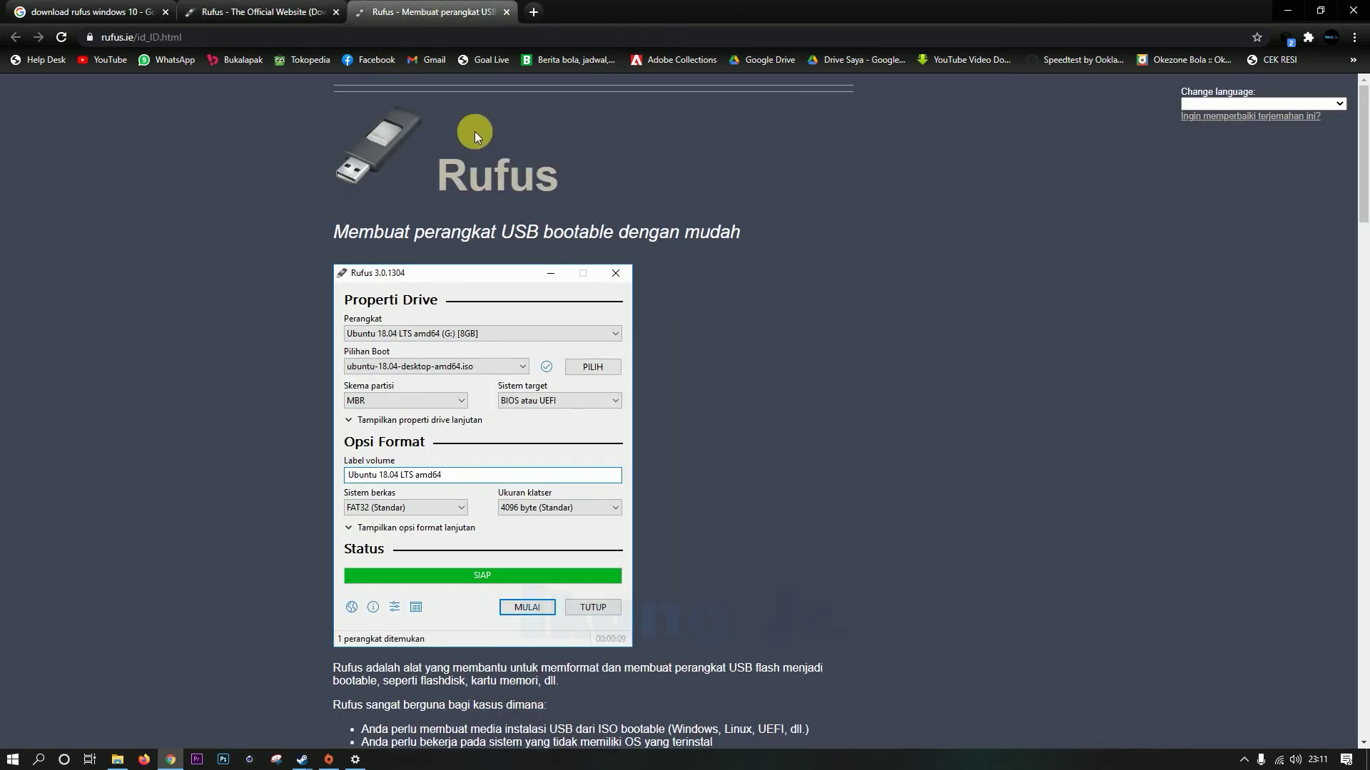
pyautogui.click(267, 16)
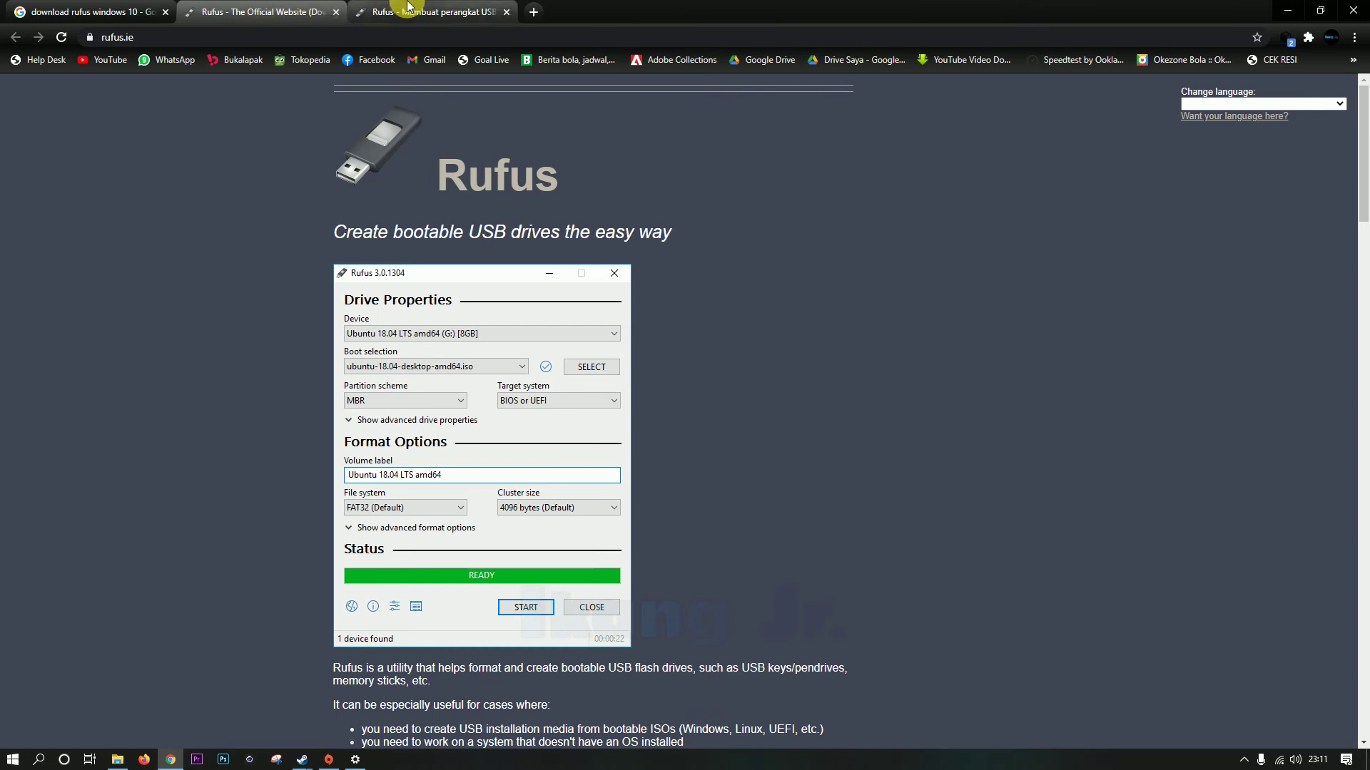
pyautogui.click(412, 14)
pyautogui.click(272, 21)
pyautogui.click(428, 13)
# Step: Download Rufus 3.13 from the Unduh section of the Indonesian page and close the English Rufus page
pyautogui.scroll(-2, 695, 344)
pyautogui.scroll(2, 682, 336)
pyautogui.scroll(-7, 526, 371)
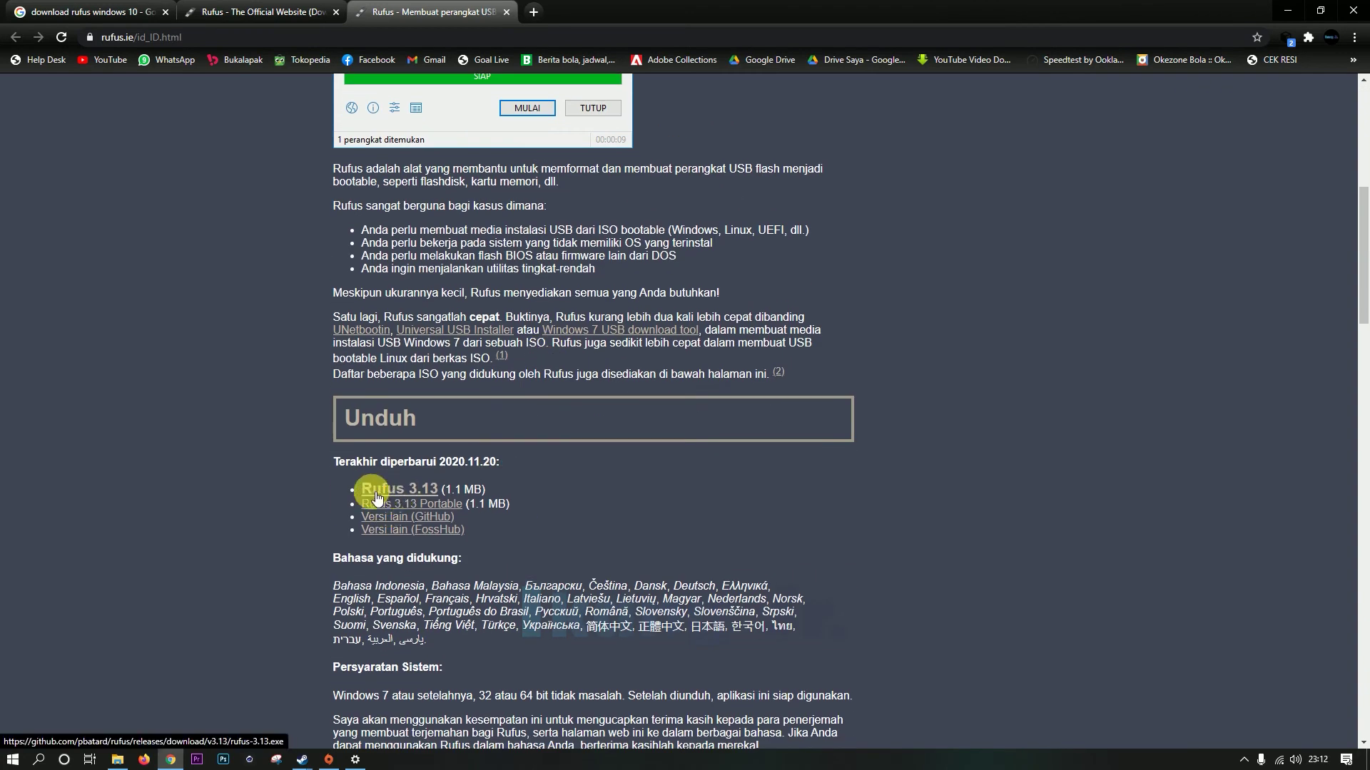
pyautogui.click(399, 491)
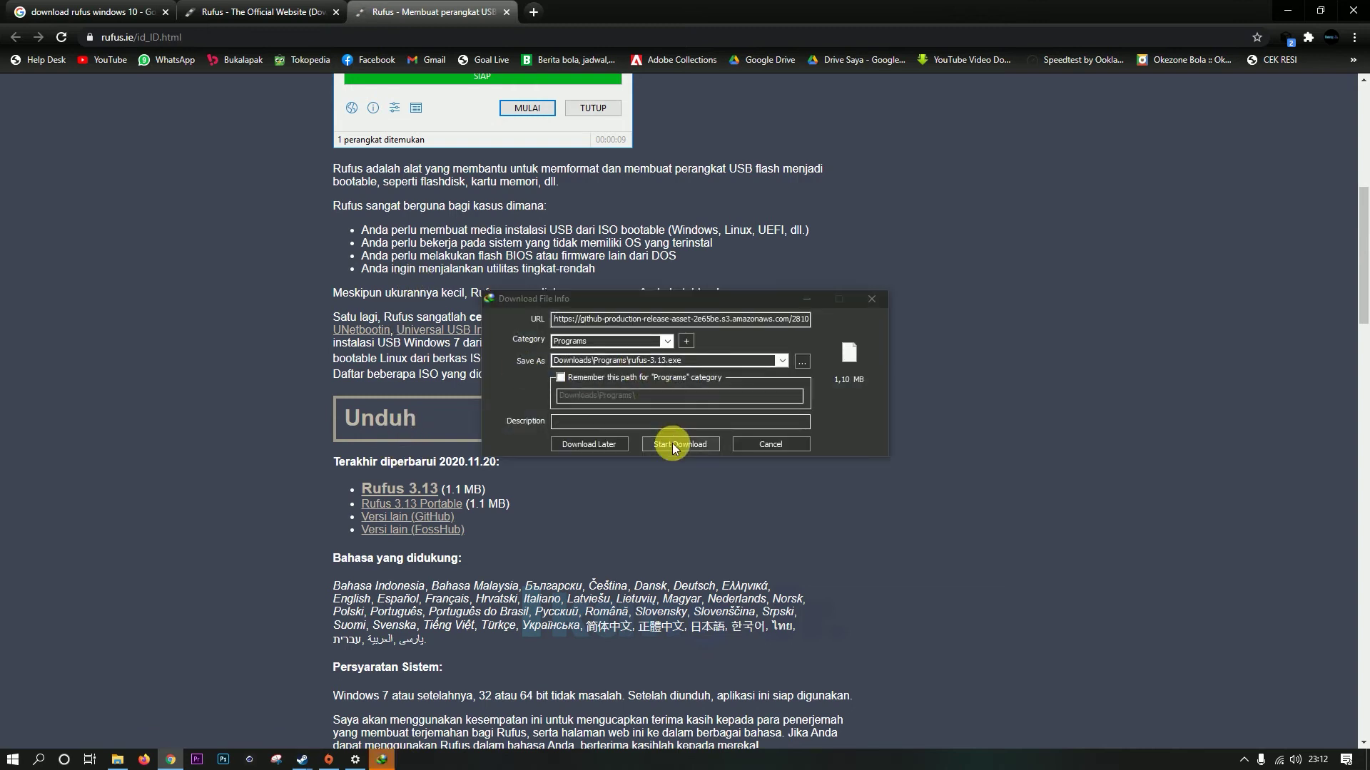
pyautogui.click(672, 443)
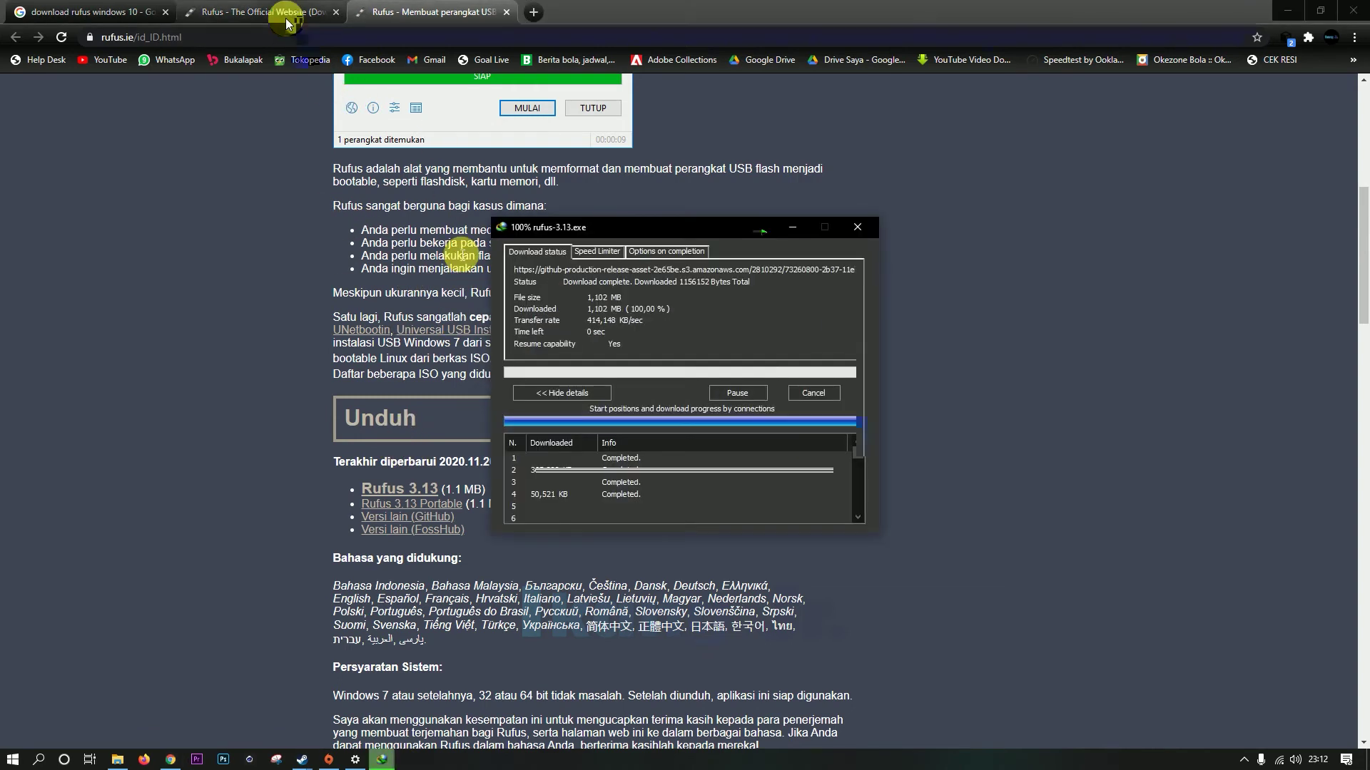
pyautogui.click(290, 11)
pyautogui.click(336, 11)
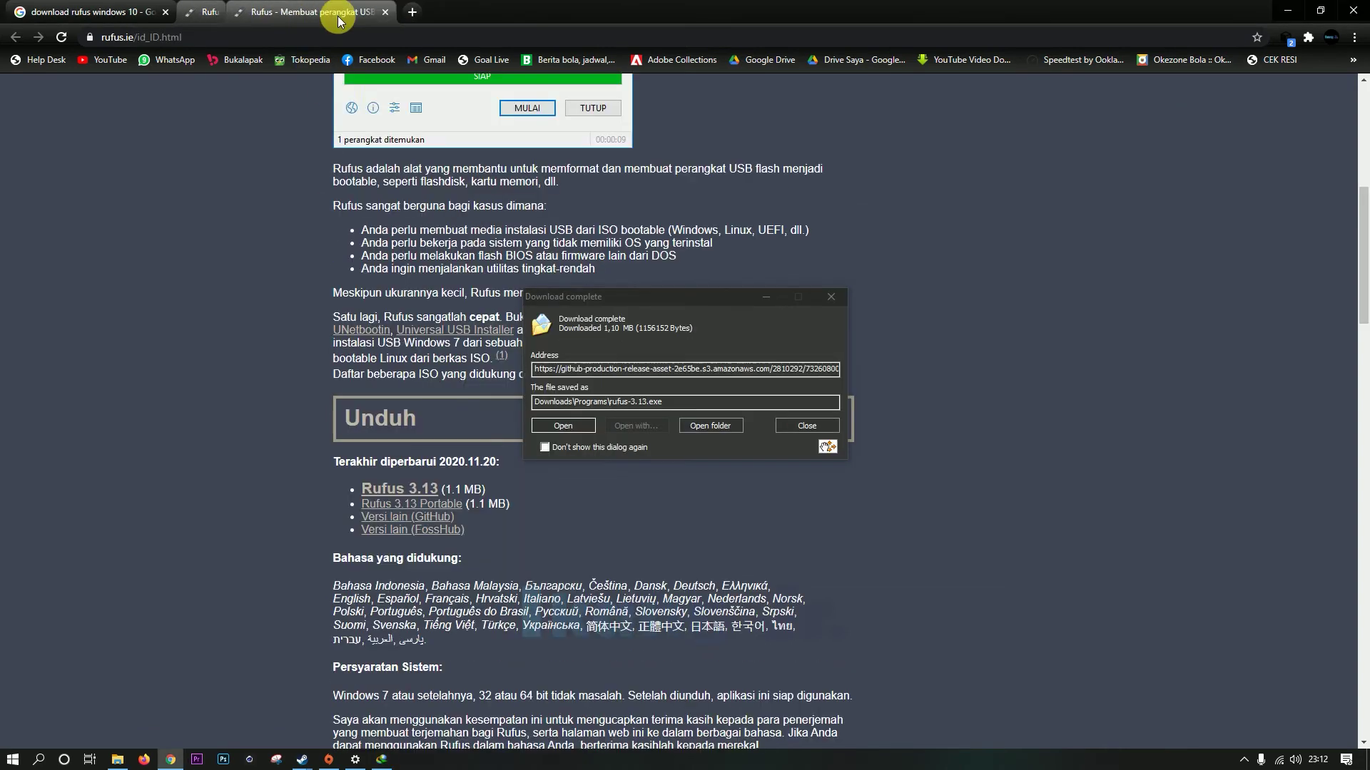
# Step: Open the folder containing the finished Rufus download and select rufus-3.13.exe
pyautogui.click(713, 425)
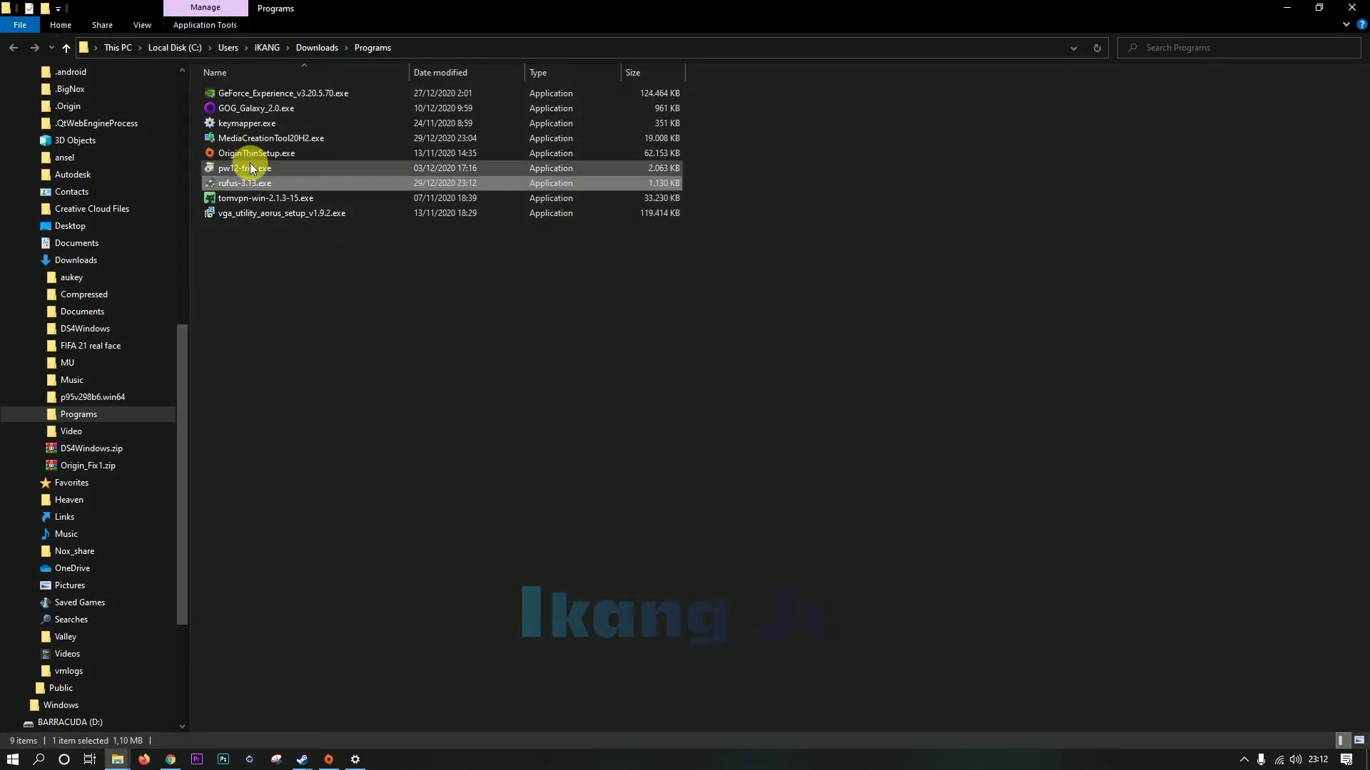
pyautogui.click(272, 315)
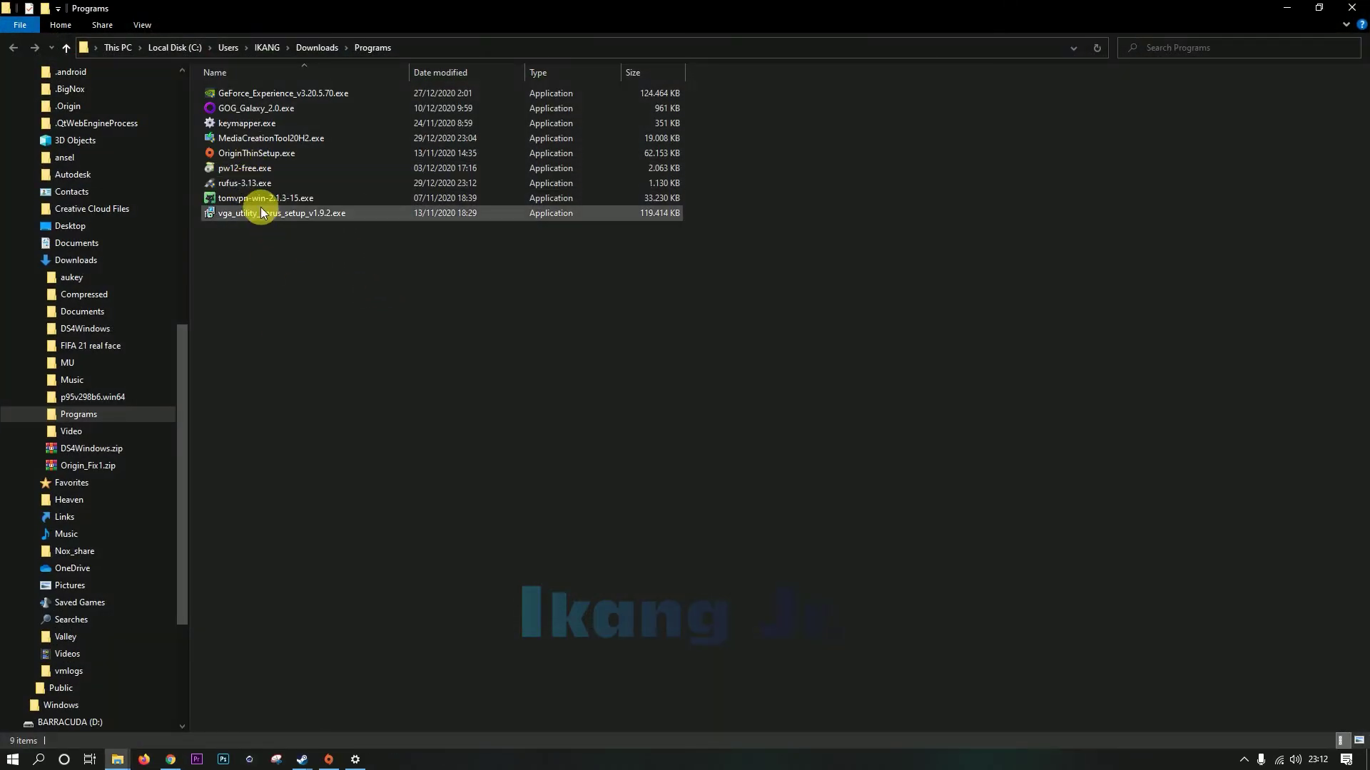
pyautogui.click(251, 186)
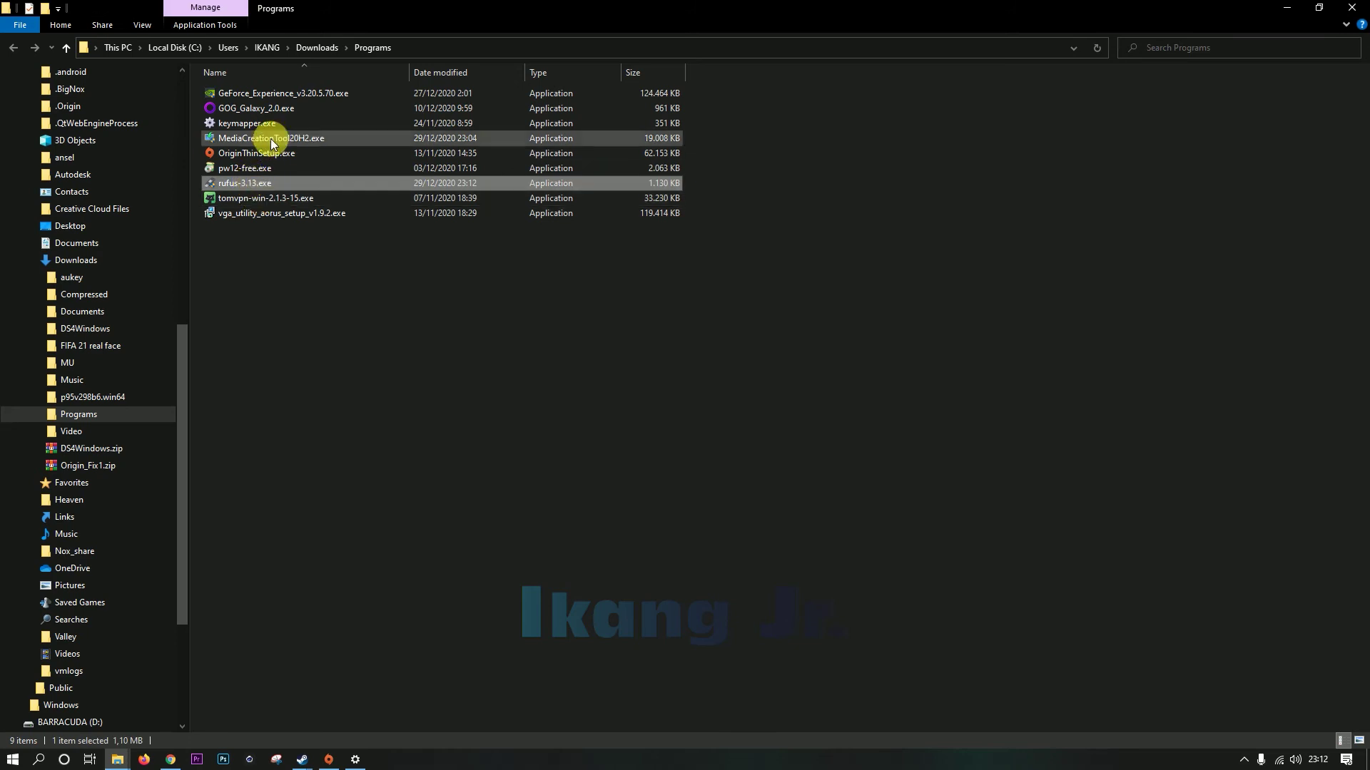
pyautogui.click(291, 289)
pyautogui.click(258, 182)
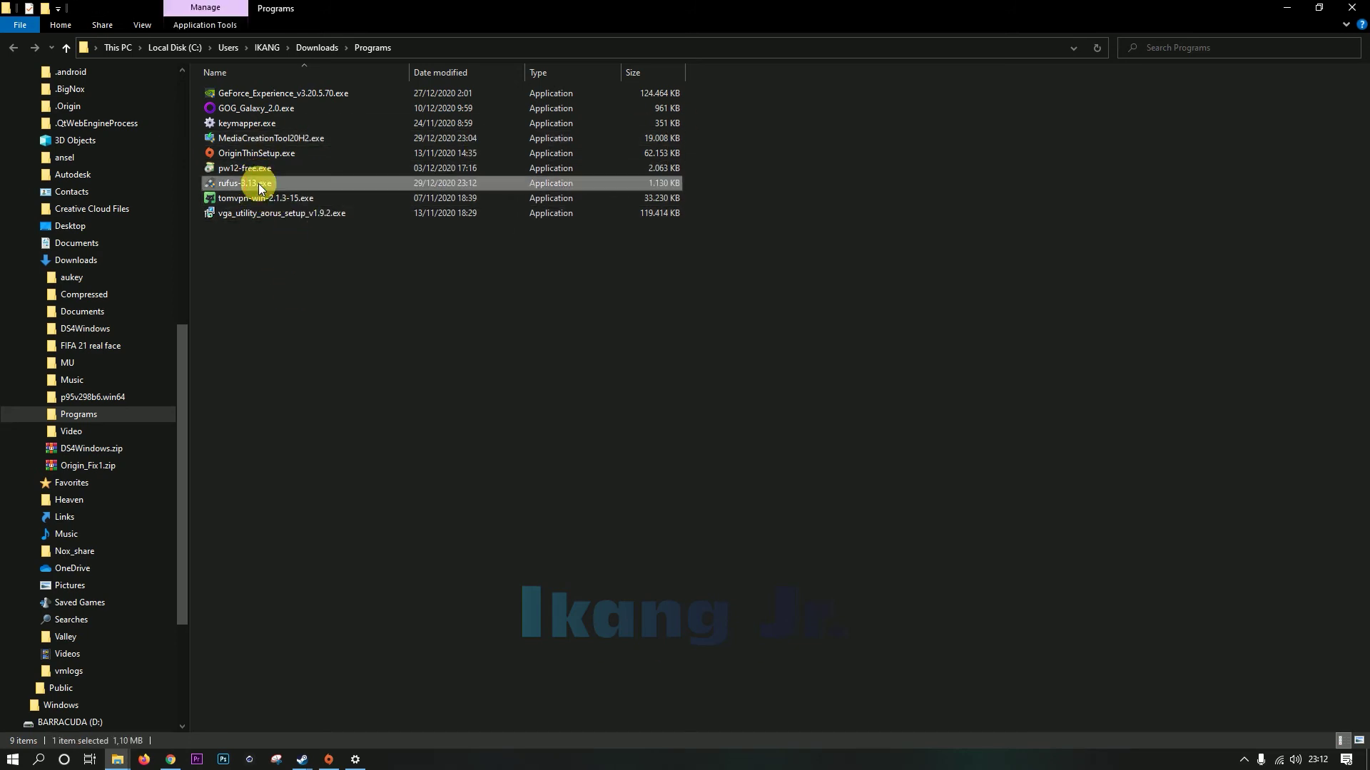
# Step: Return to the Google results in Chrome and search for "download msi smart tools"
pyautogui.click(1286, 8)
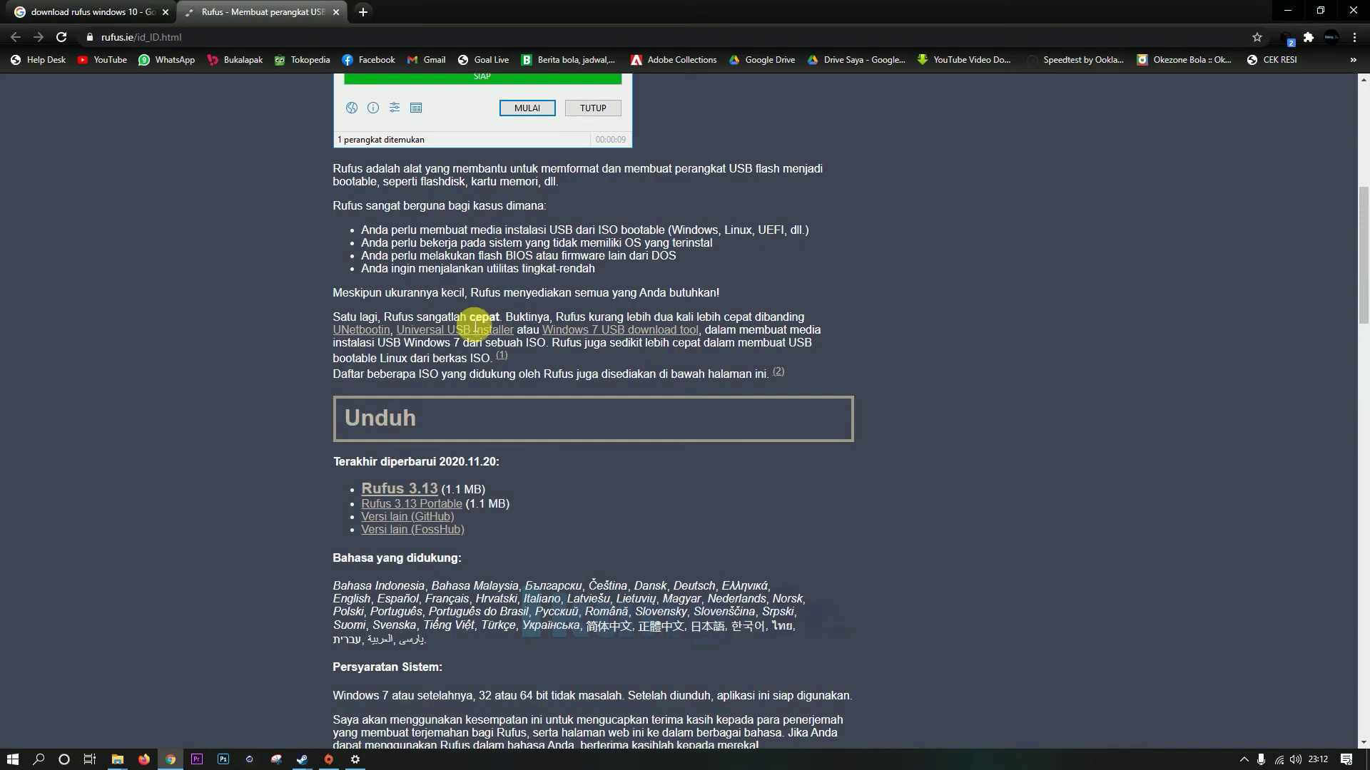
pyautogui.click(100, 6)
pyautogui.moveTo(282, 104); pyautogui.dragTo(189, 109)
pyautogui.write('msi')
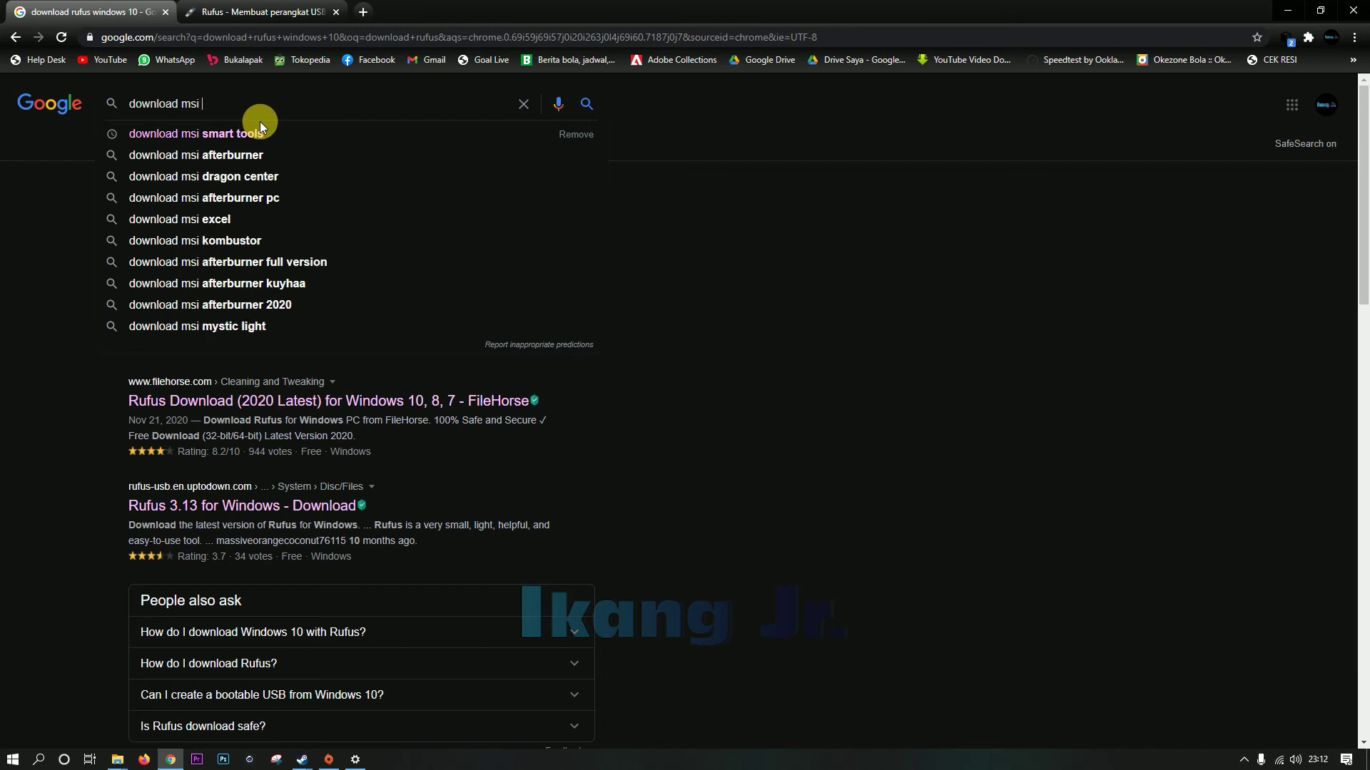
pyautogui.write(' smart')
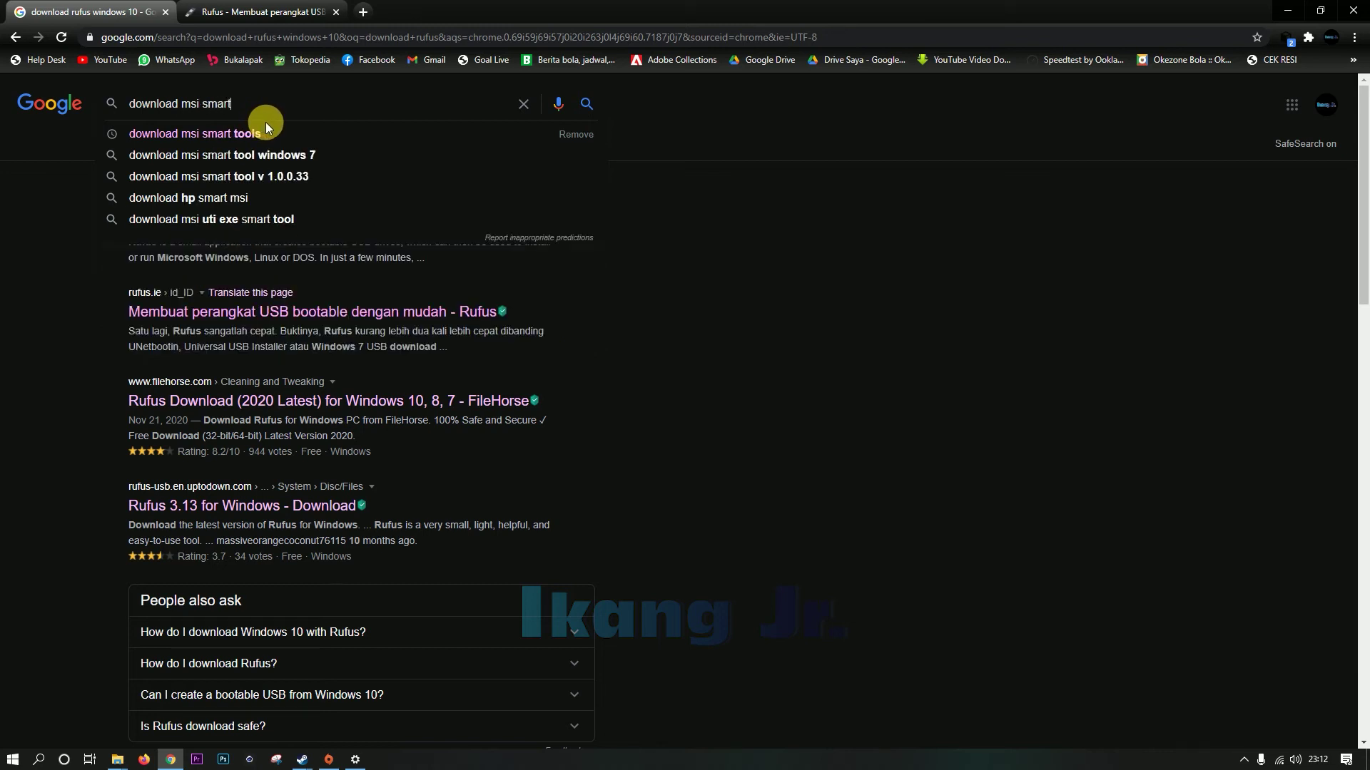
pyautogui.write(' tools')
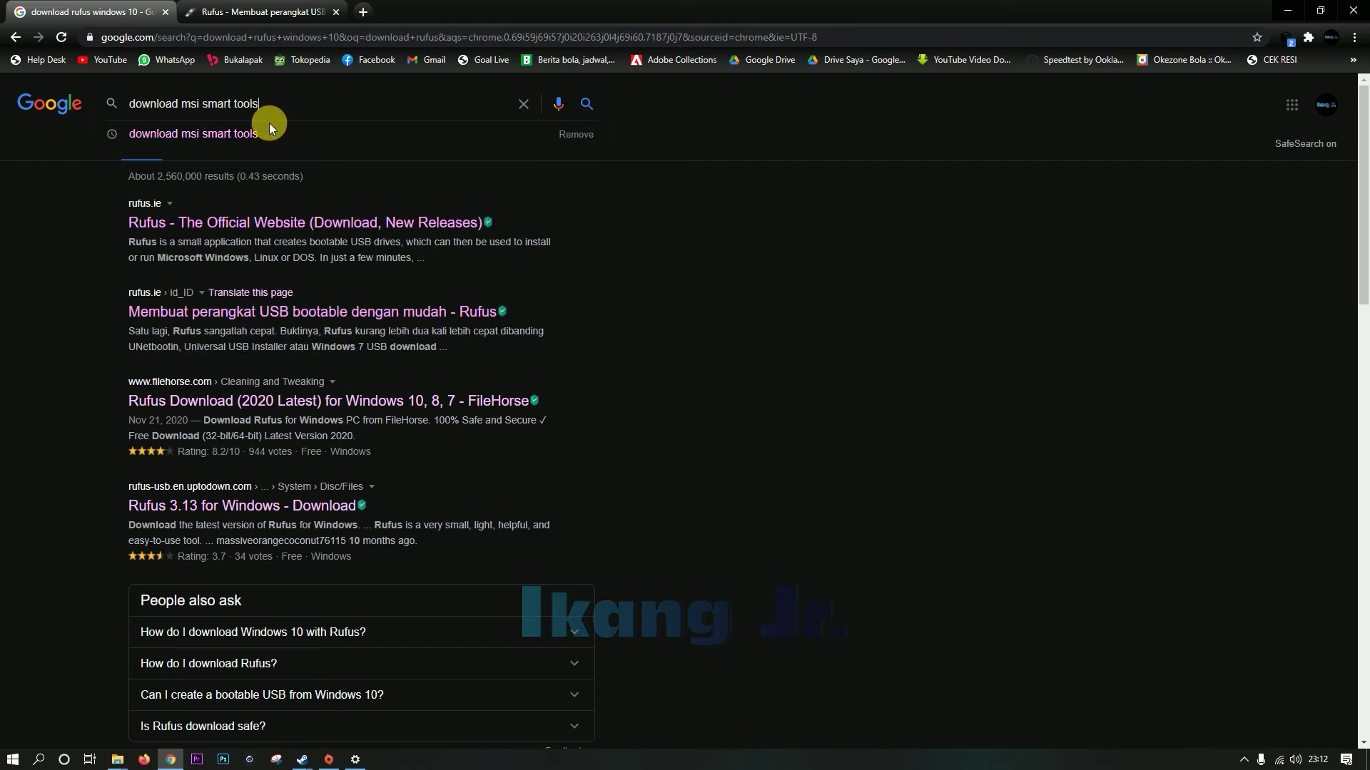
pyautogui.click(271, 125)
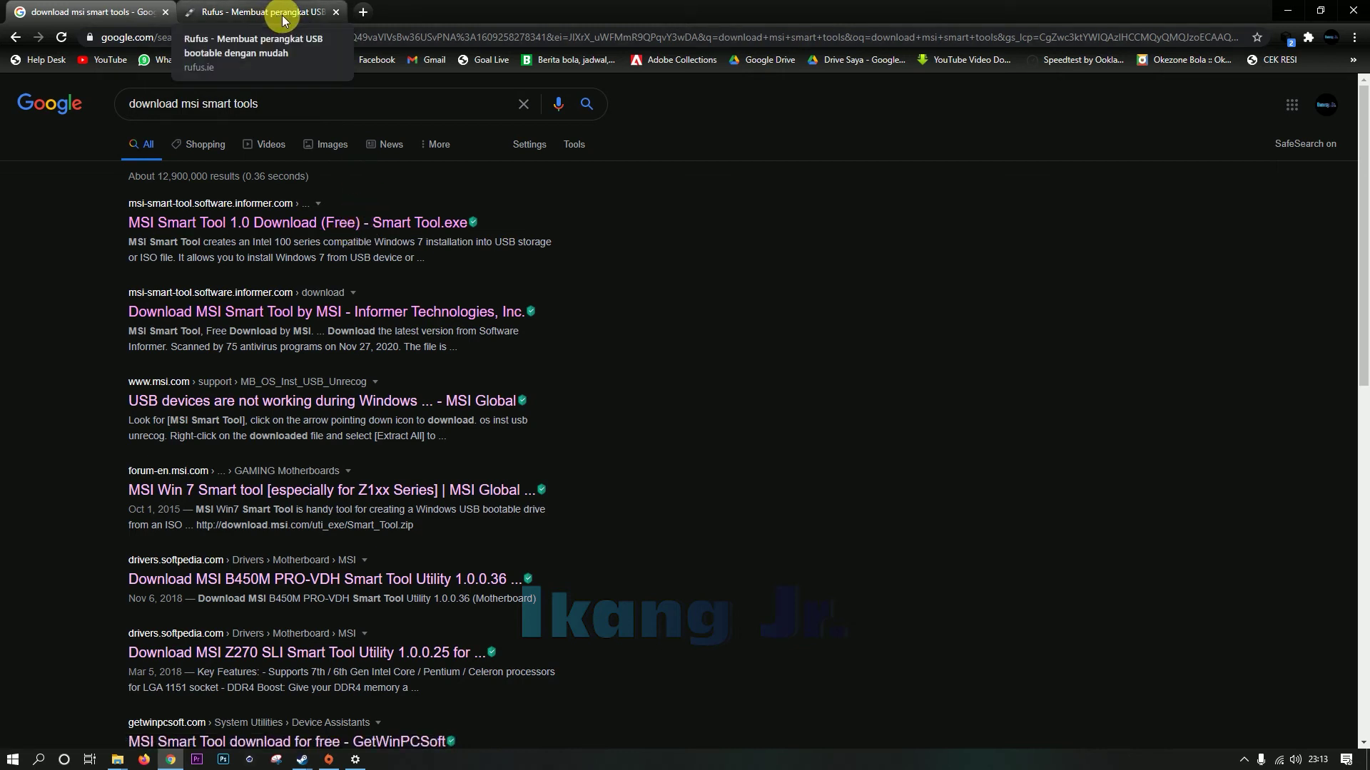
# Step: Open the MSI Smart Tool 1.0 Download result from software.informer.com in a new tab and switch to it
pyautogui.rightClick(284, 221)
pyautogui.click(347, 230)
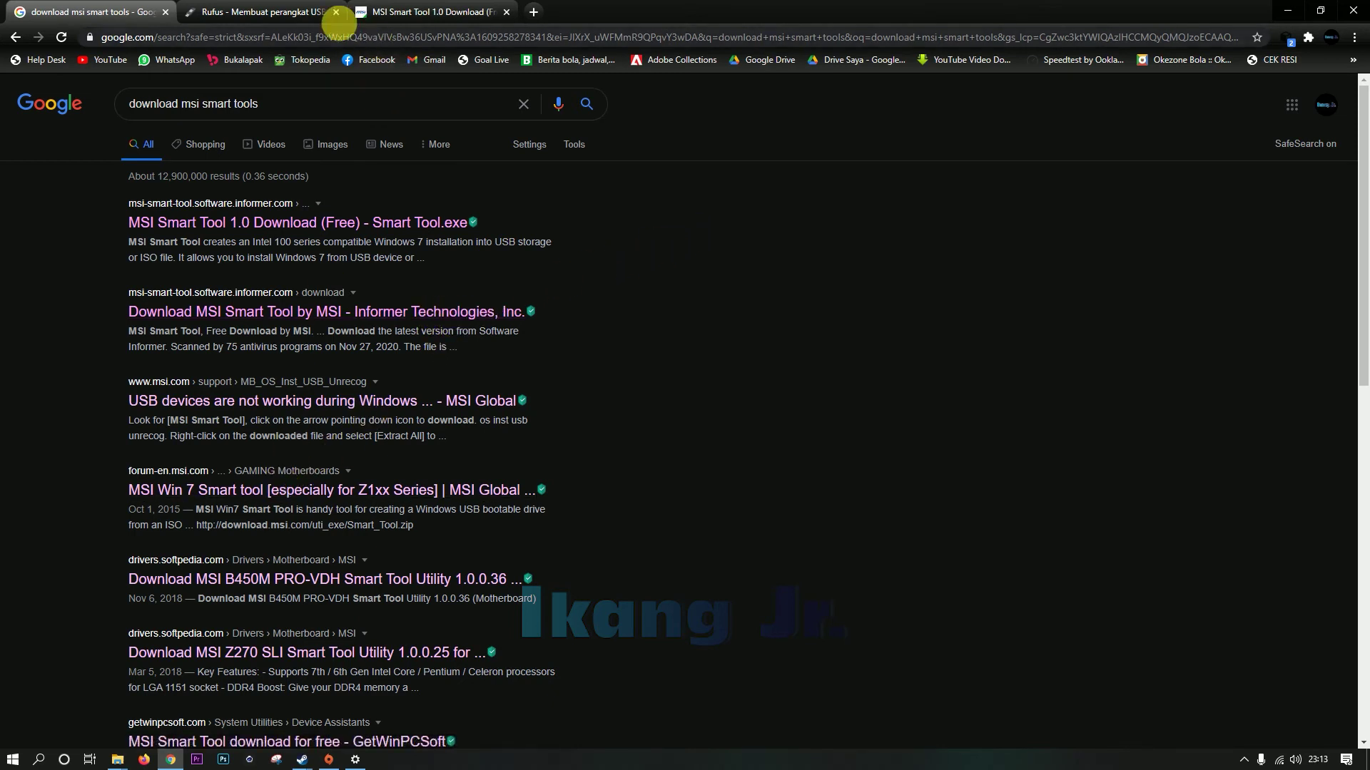
pyautogui.click(278, 12)
pyautogui.click(421, 21)
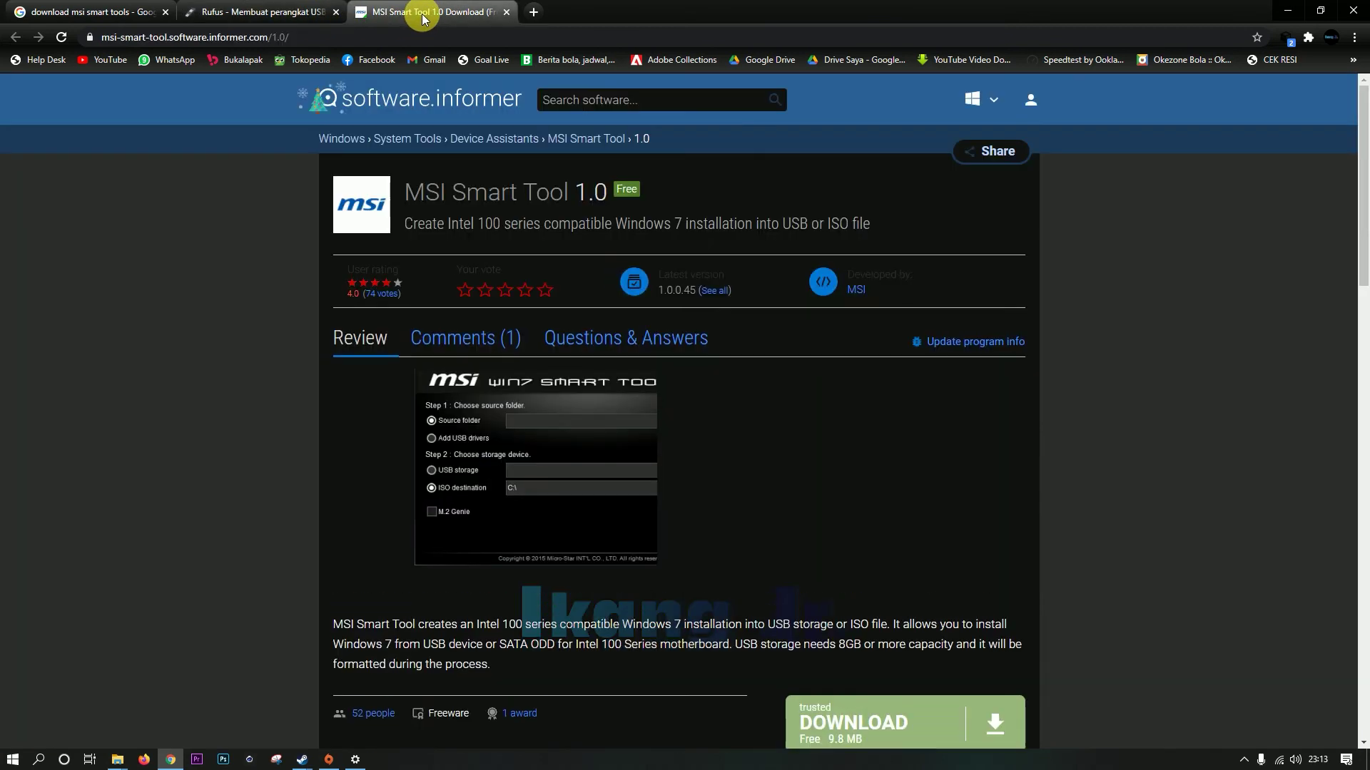
# Step: Download win7_smart_tool.zip from the MSI Smart Tool page on Software Informer
pyautogui.scroll(-3, 693, 393)
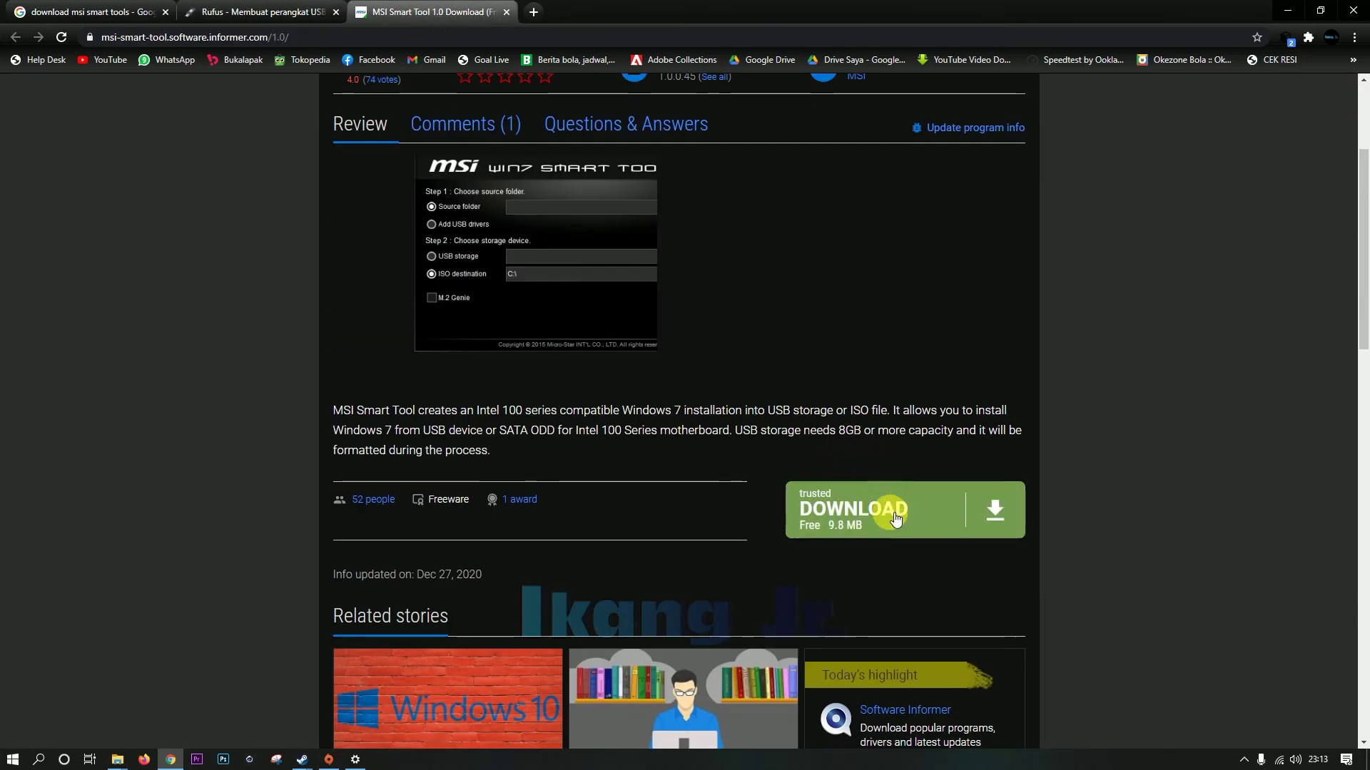
pyautogui.click(843, 477)
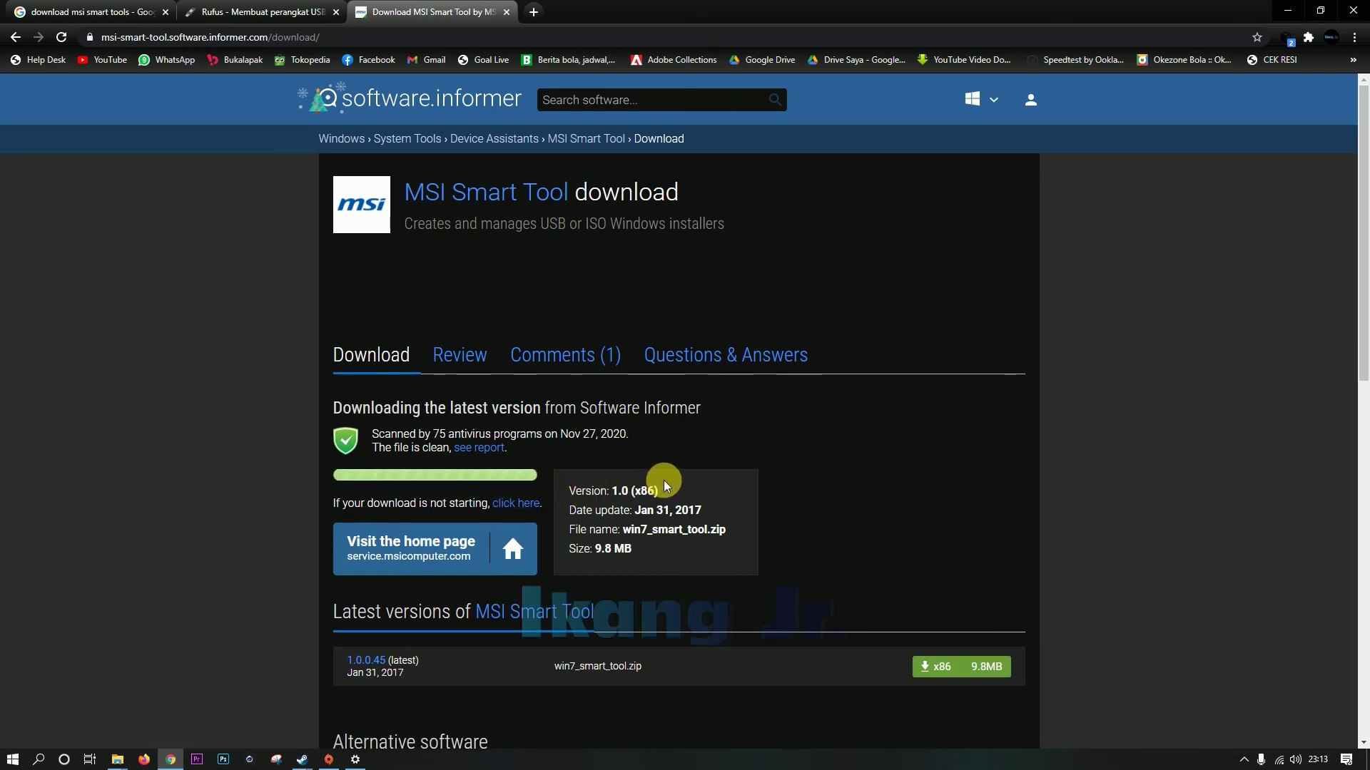
pyautogui.scroll(-3, 665, 481)
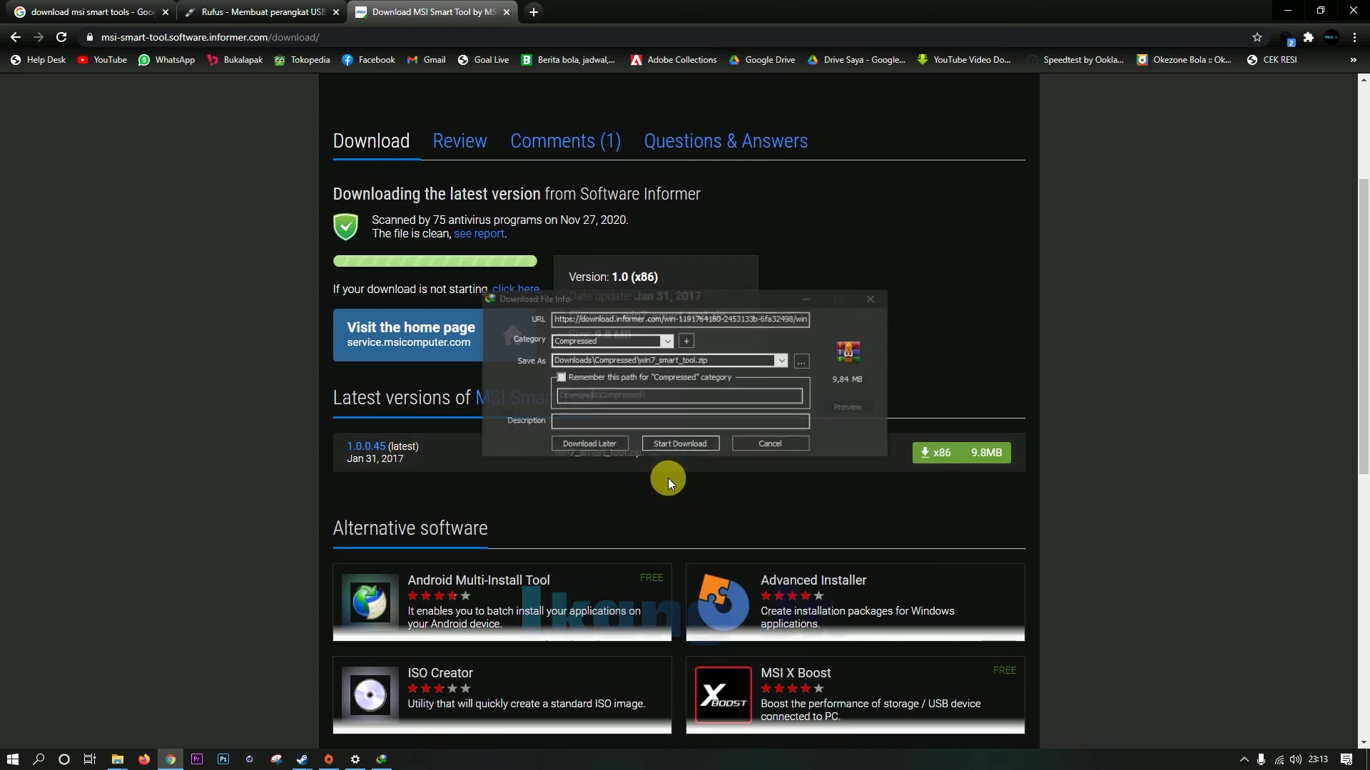
pyautogui.click(684, 442)
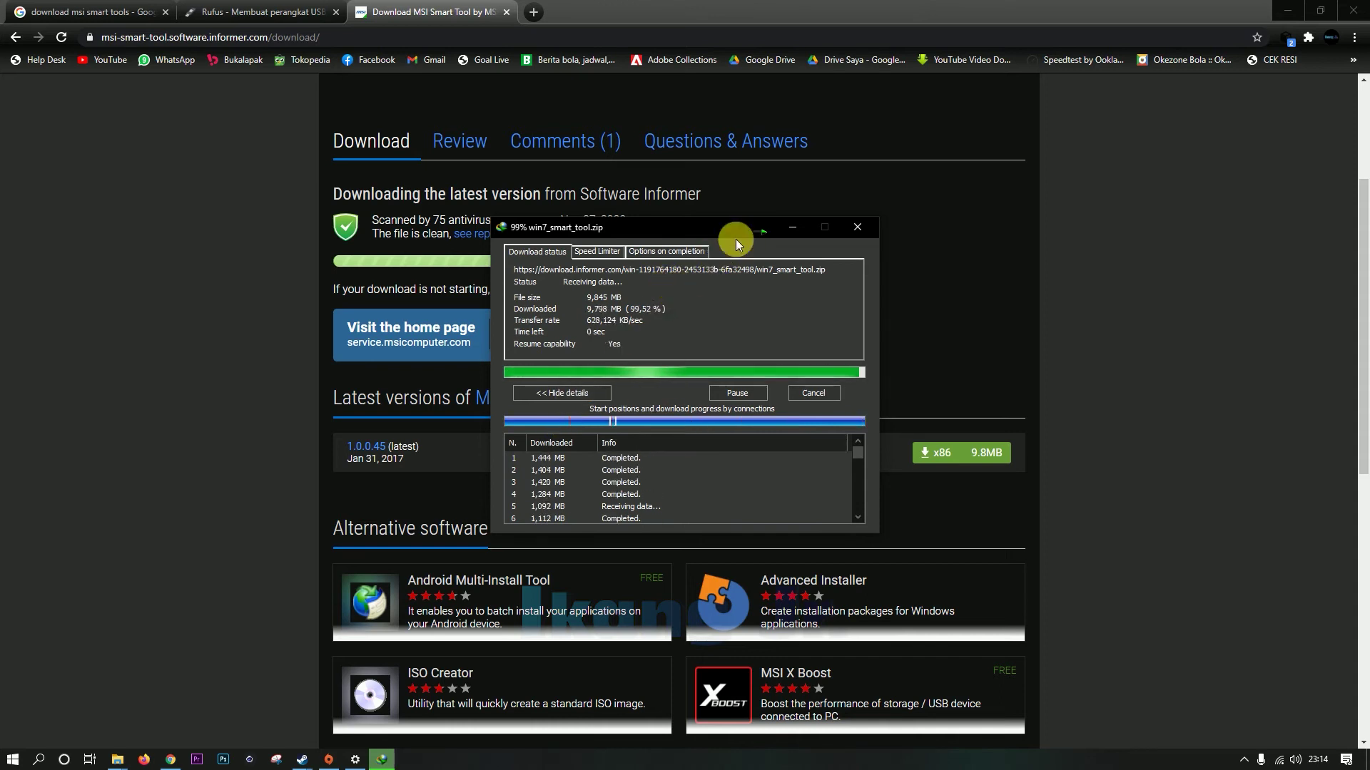
# Step: In the download's folder, extract win7_smart_tool.zip into its own win7_smart_tool folder and open that folder
pyautogui.click(698, 424)
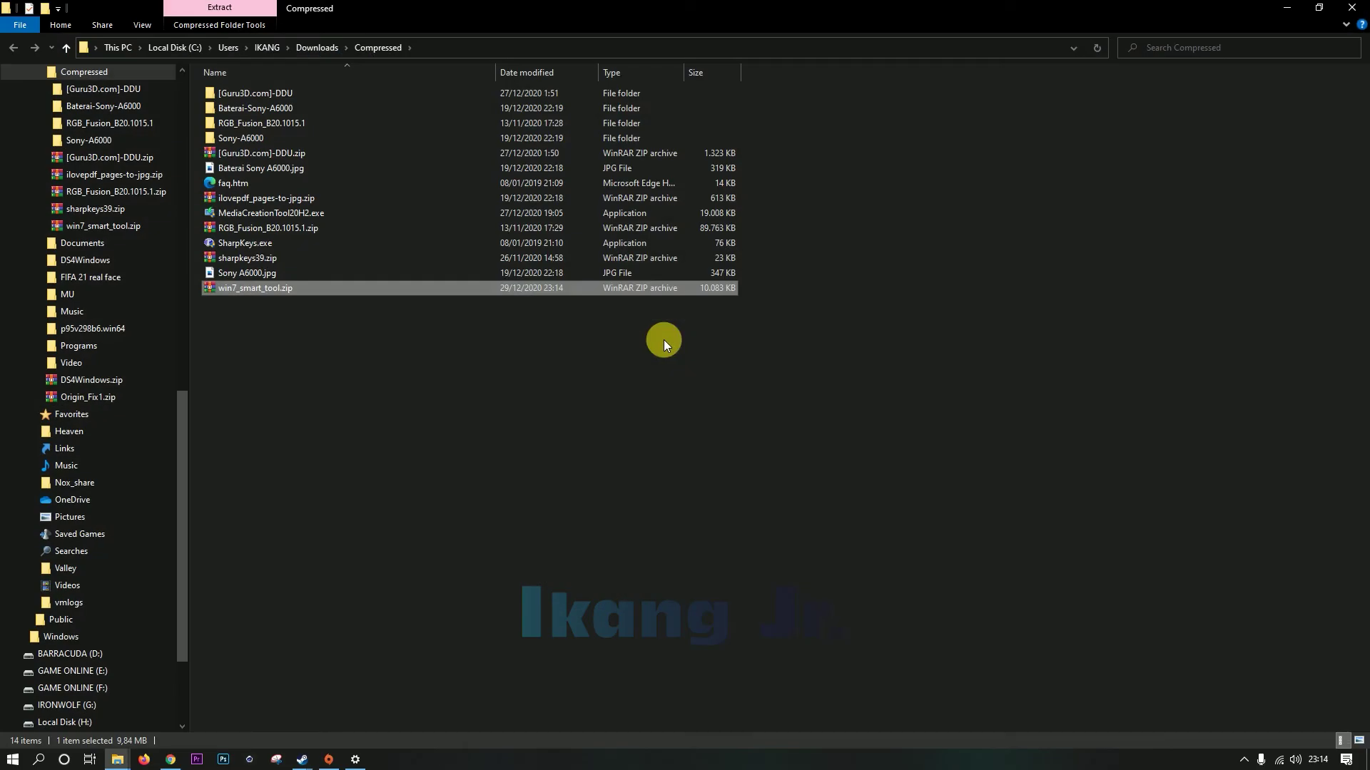
pyautogui.rightClick(243, 288)
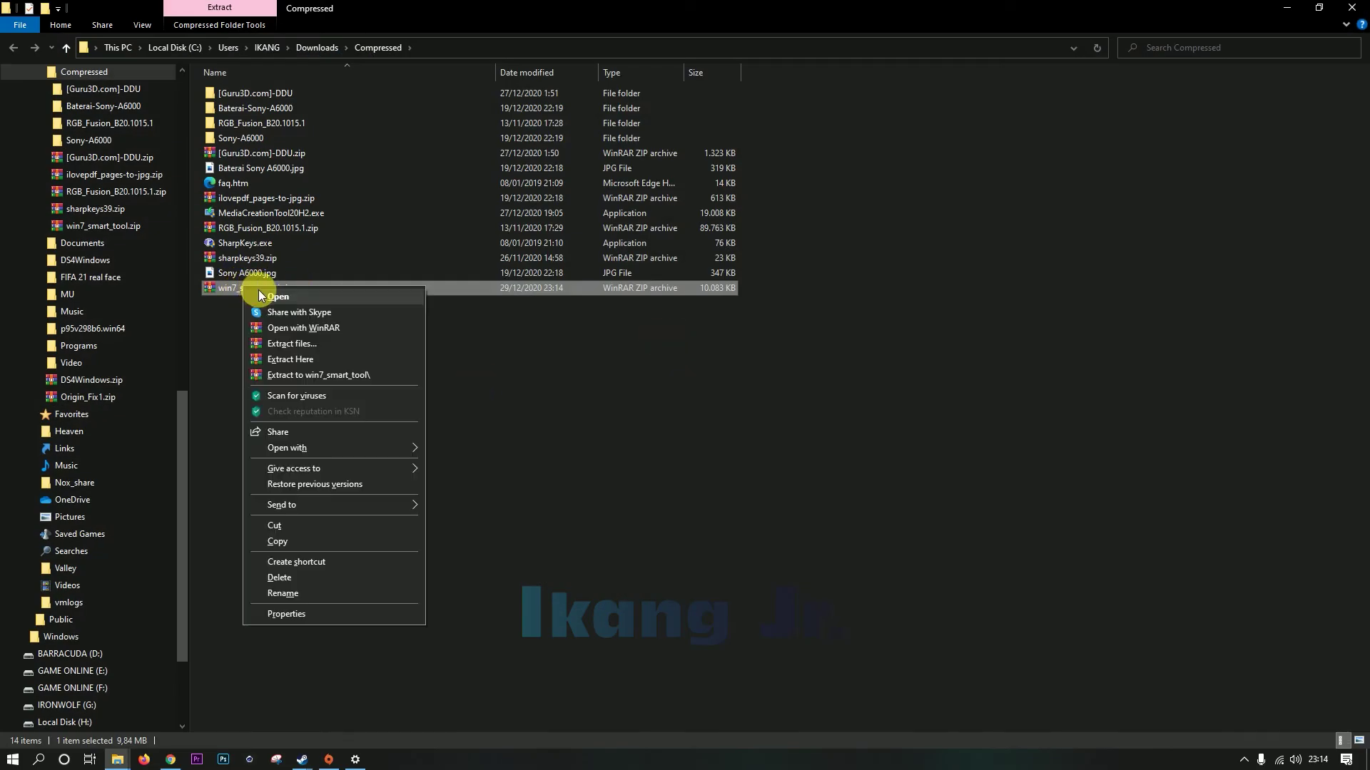
pyautogui.click(306, 375)
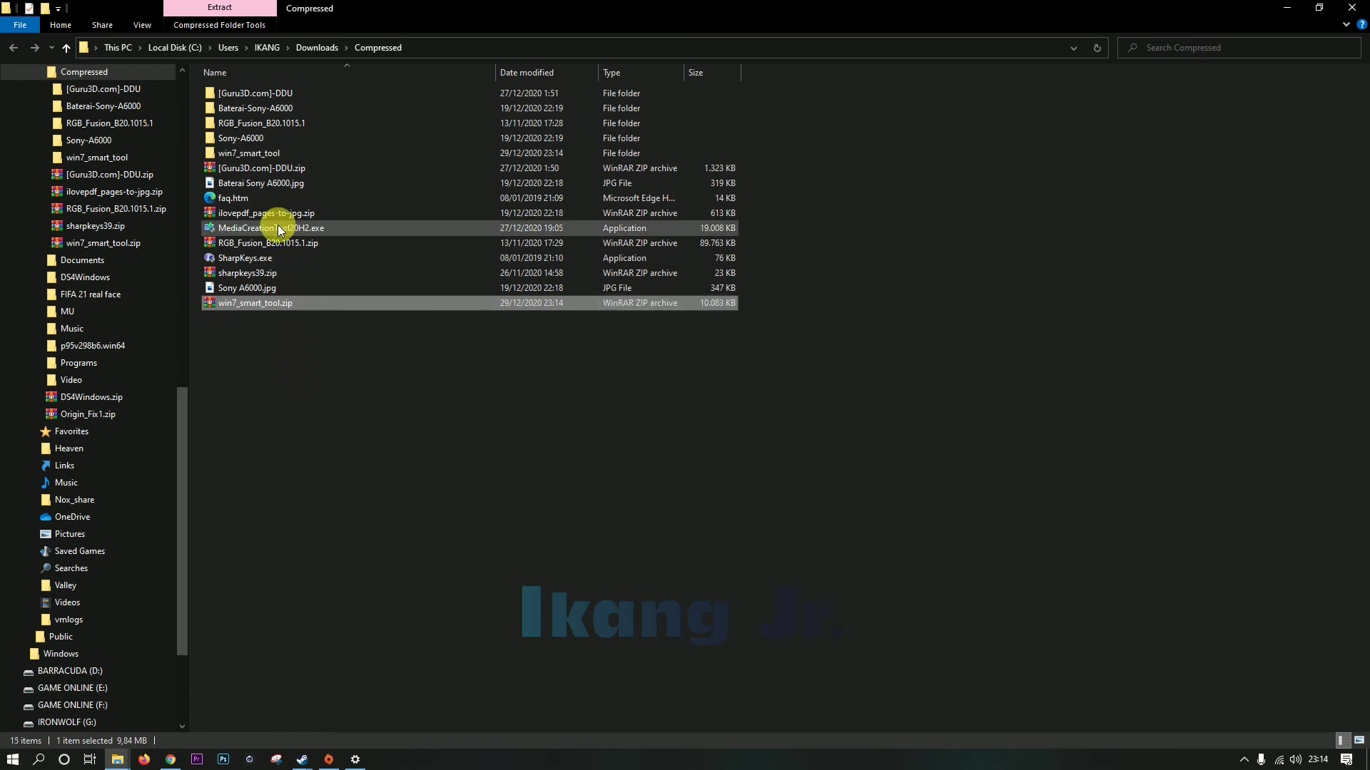
pyautogui.click(262, 152)
pyautogui.doubleClick(261, 153)
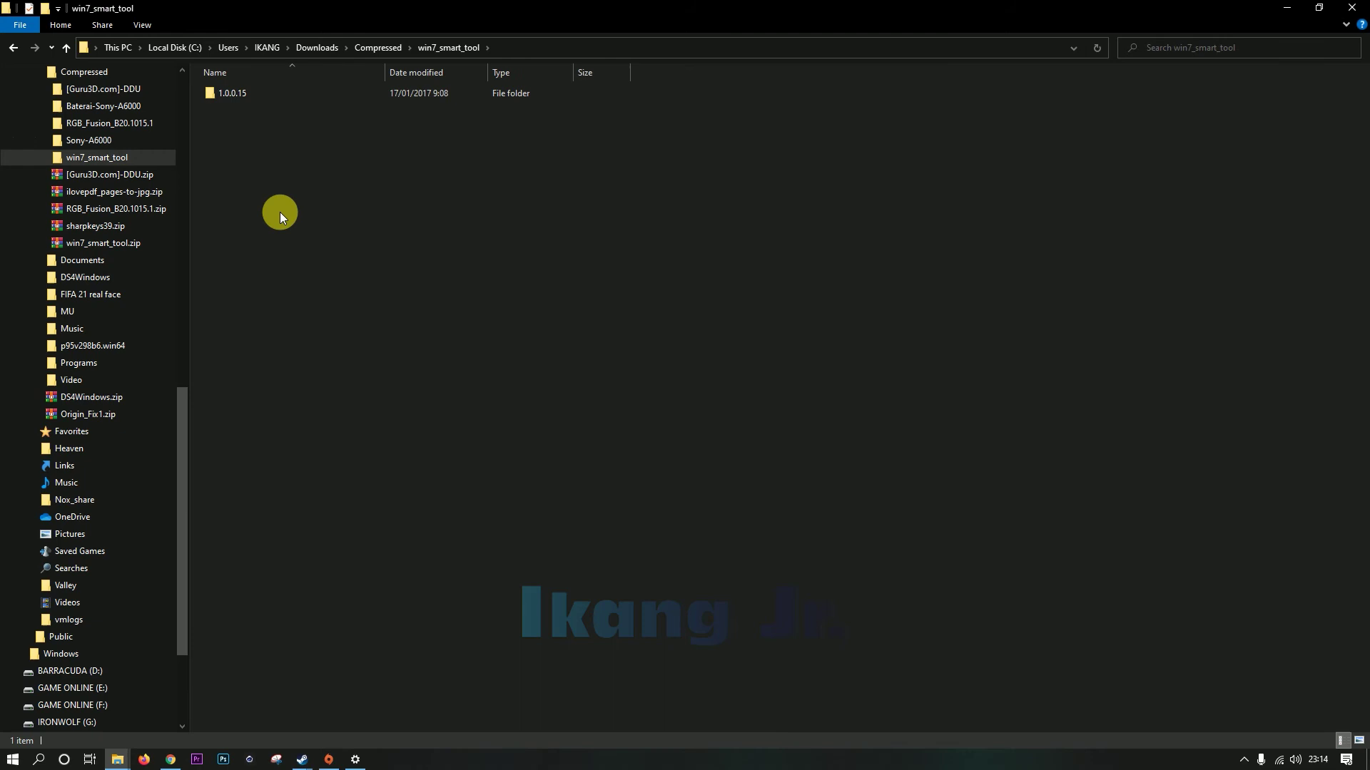
# Step: Open the 1.0.0.15 folder inside win7_smart_tool and extract 1.0.0.15.zip into its own 1.0.0.15 subfolder
pyautogui.doubleClick(234, 100)
pyautogui.click(253, 108)
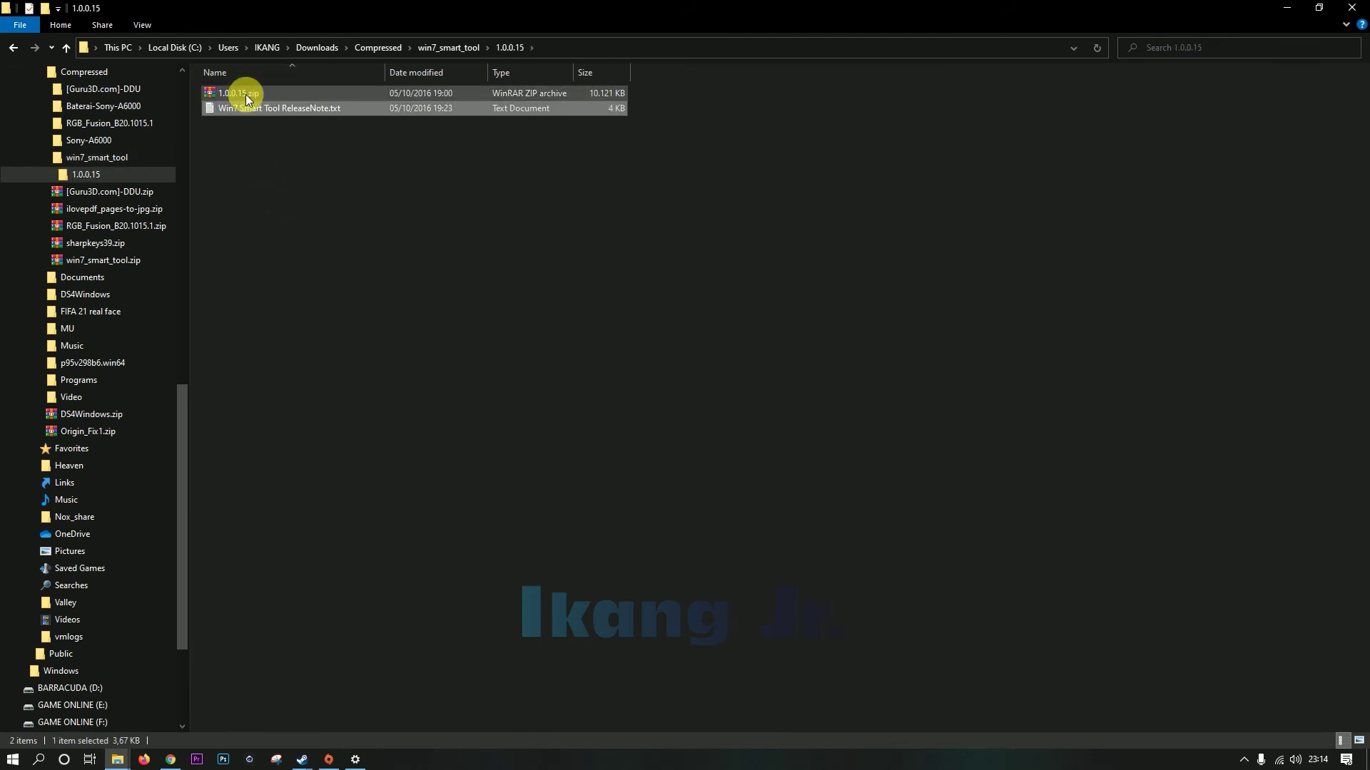
pyautogui.click(245, 93)
pyautogui.rightClick(245, 92)
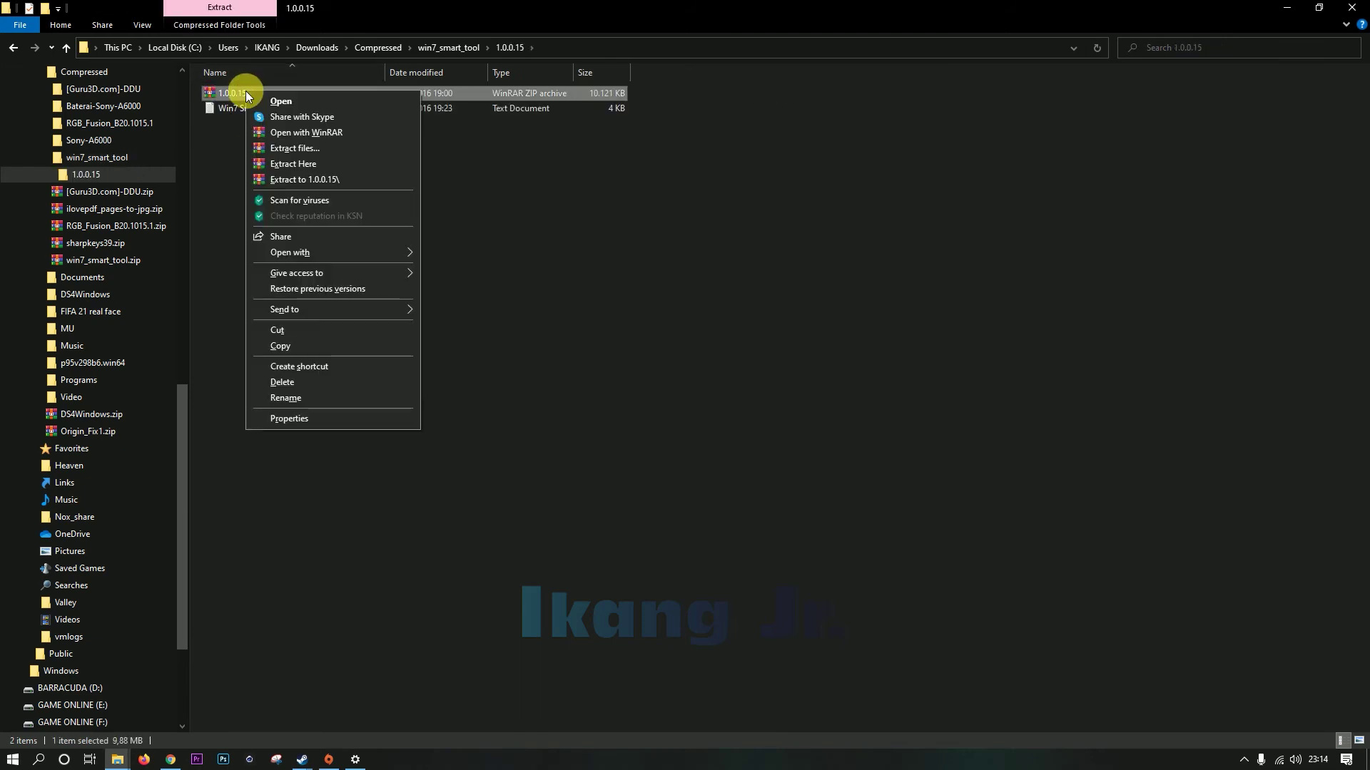
pyautogui.click(295, 148)
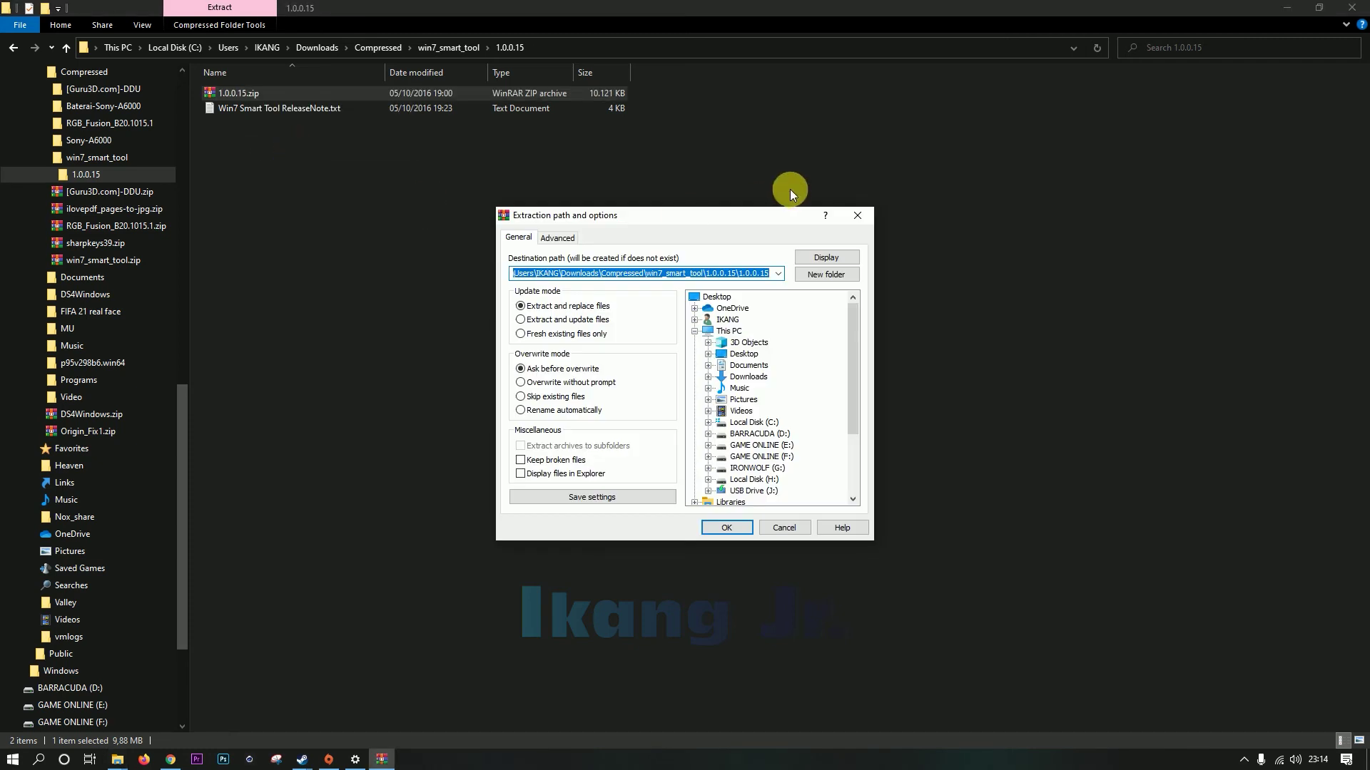
pyautogui.click(857, 214)
pyautogui.rightClick(241, 93)
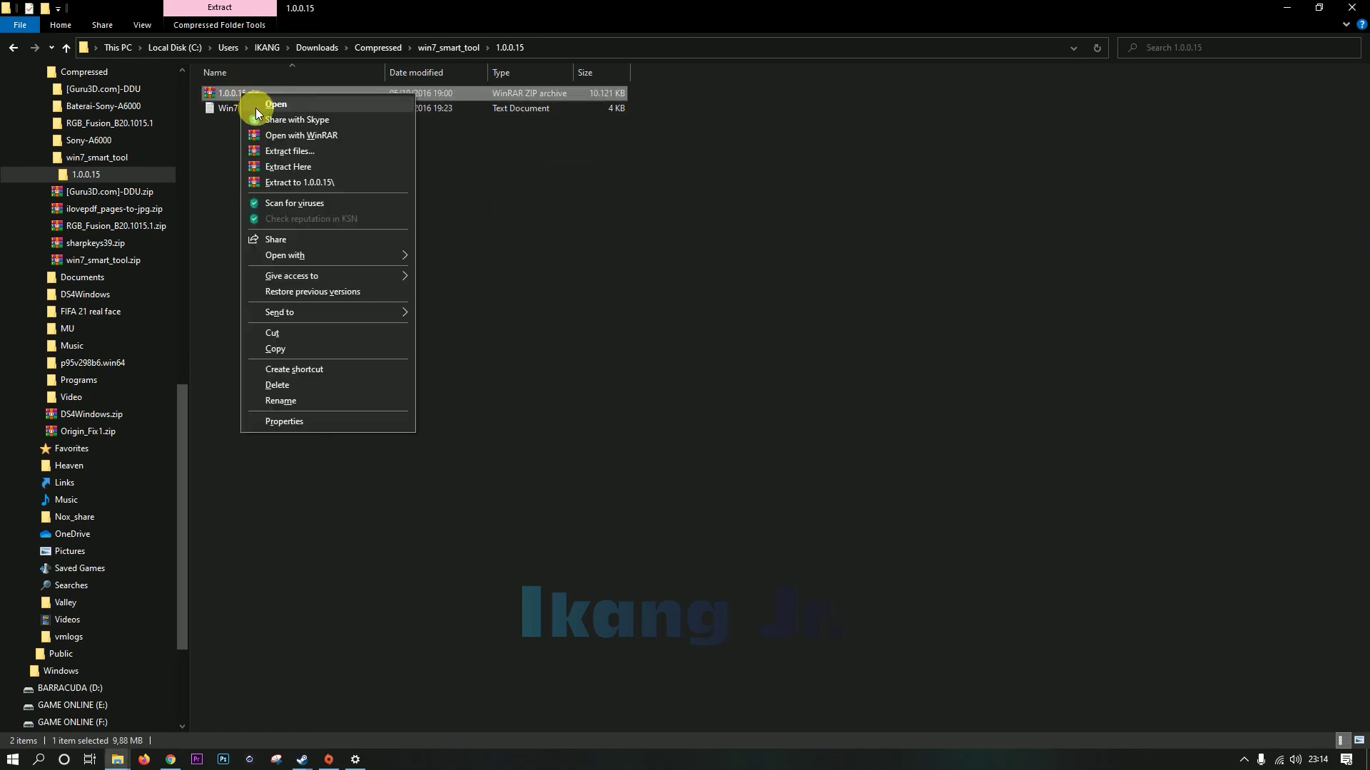
pyautogui.click(306, 182)
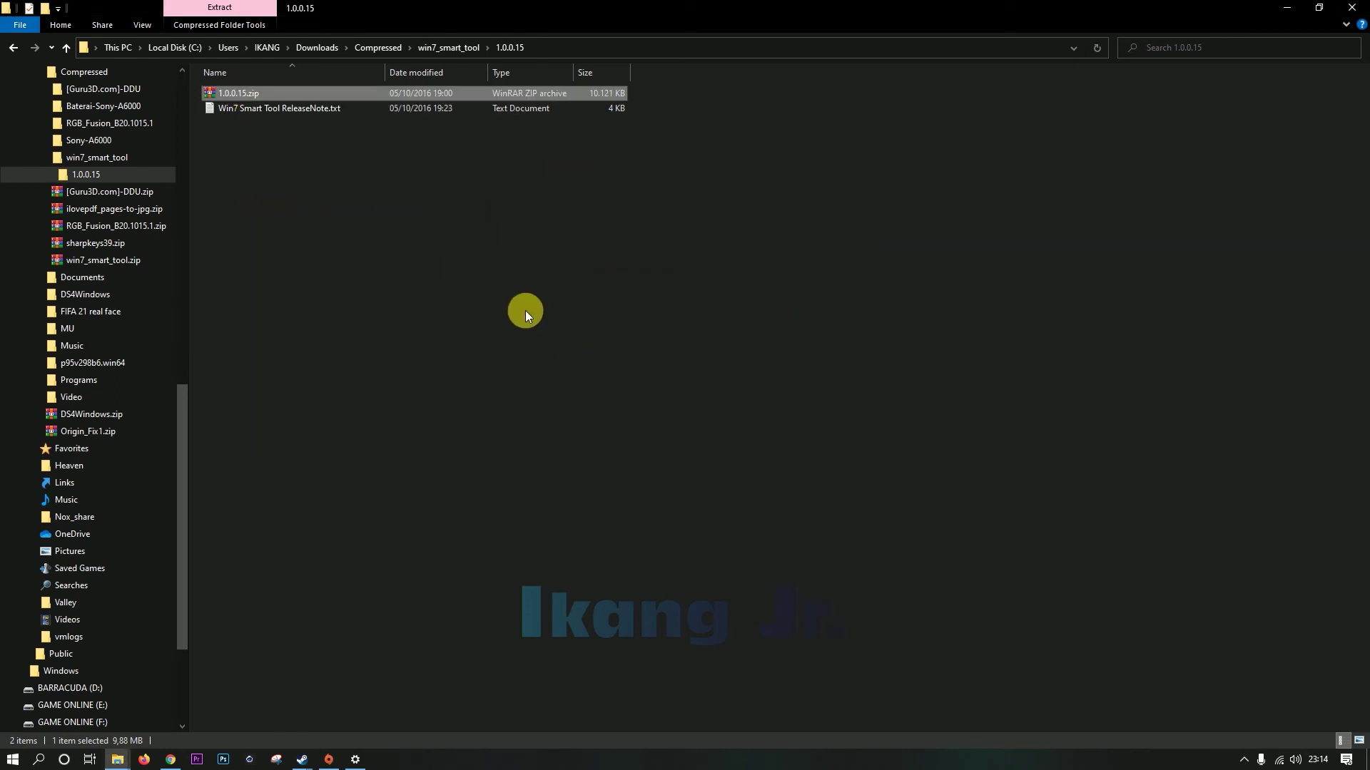
# Step: Open the innermost extracted 1.0.0.15 folder and try to launch Win7_Smart_Tool.exe
pyautogui.doubleClick(239, 94)
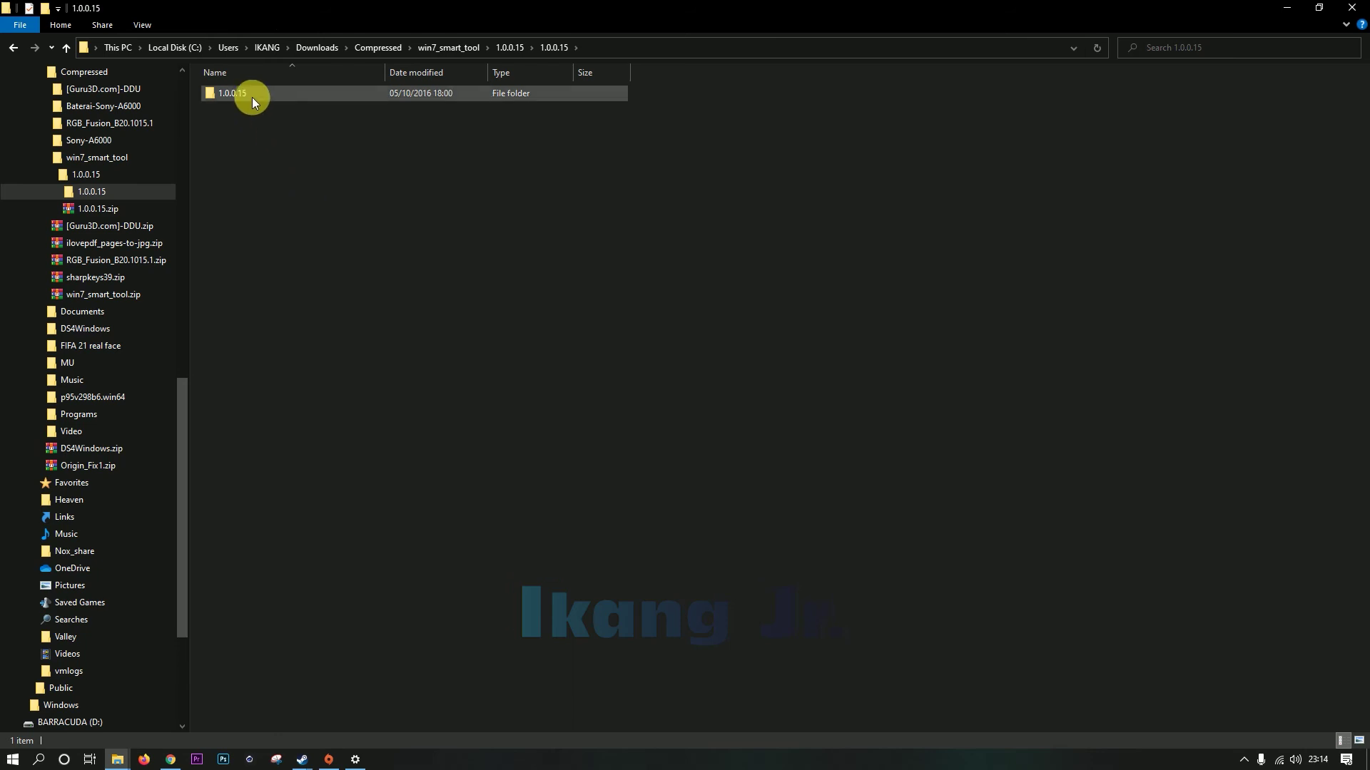
pyautogui.doubleClick(245, 94)
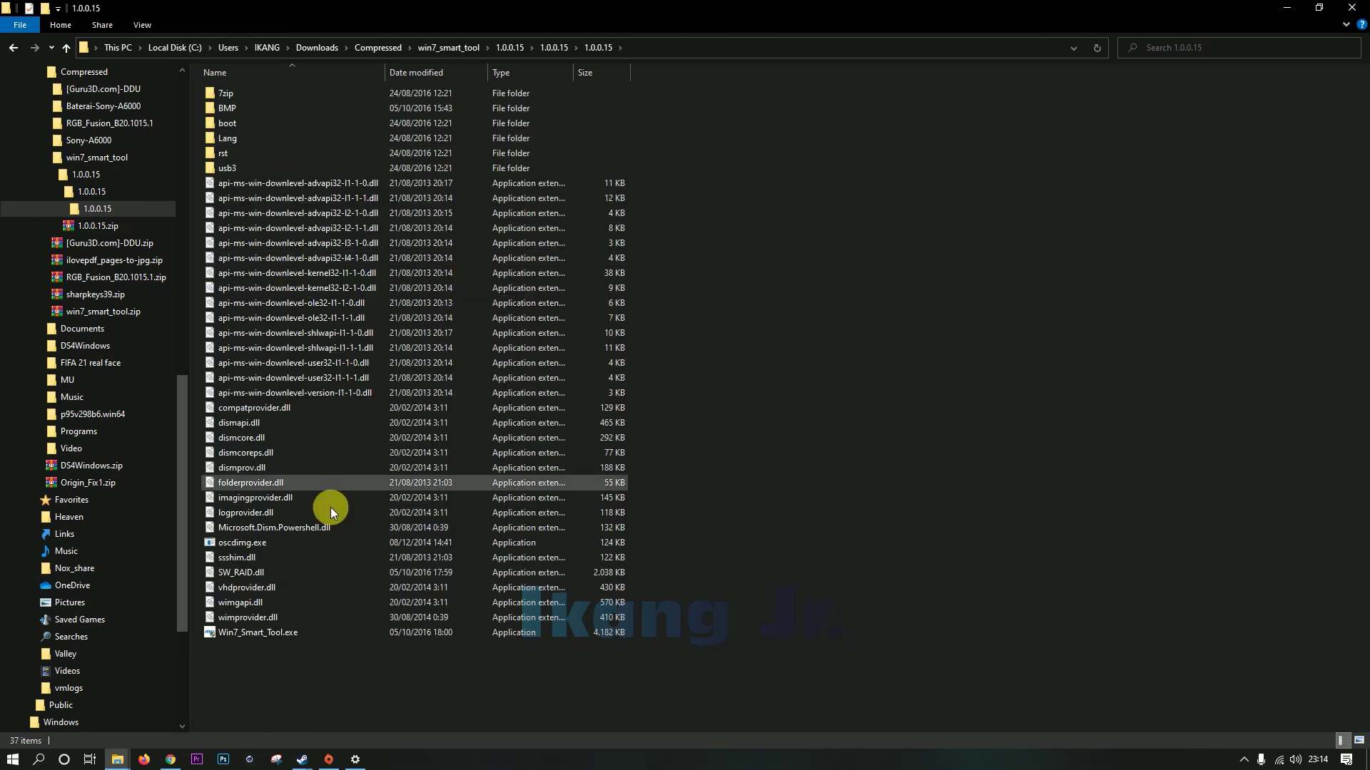
pyautogui.click(271, 634)
pyautogui.doubleClick(272, 633)
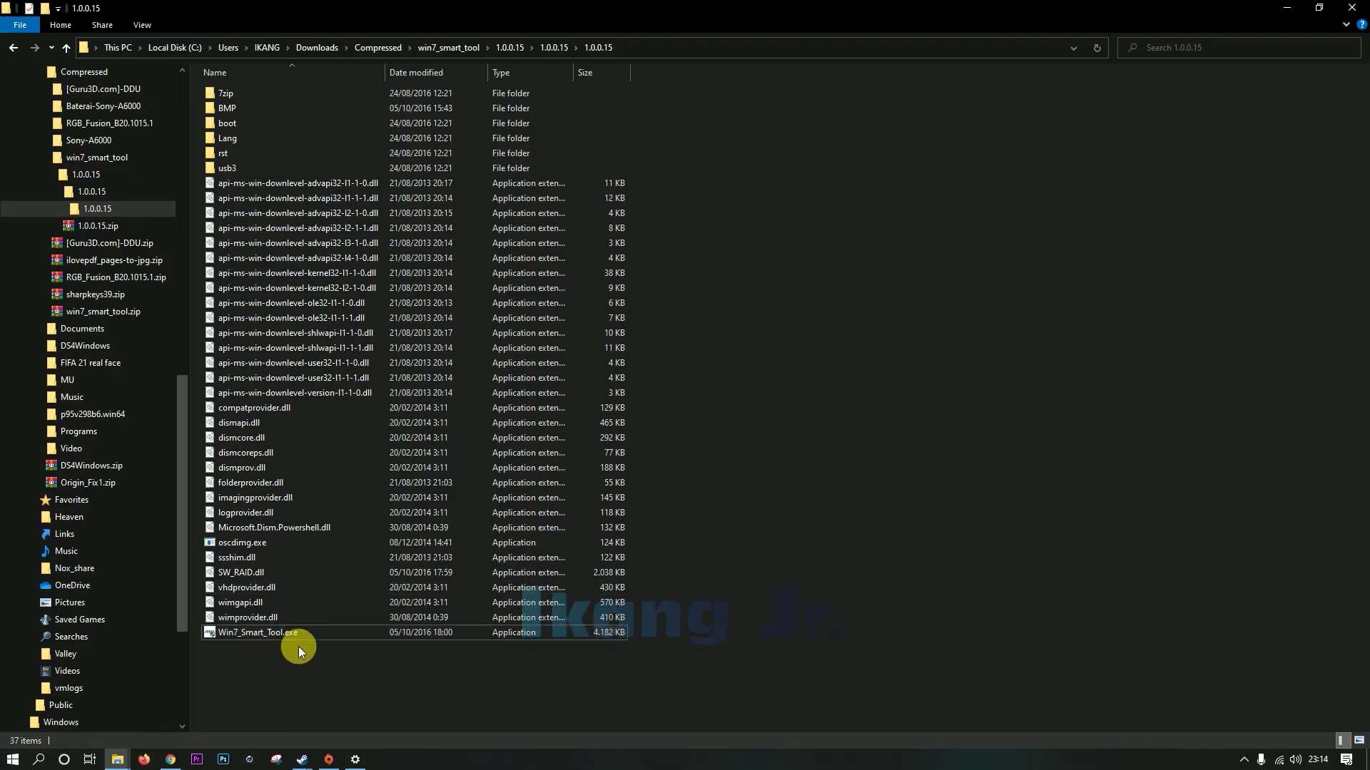
pyautogui.doubleClick(284, 635)
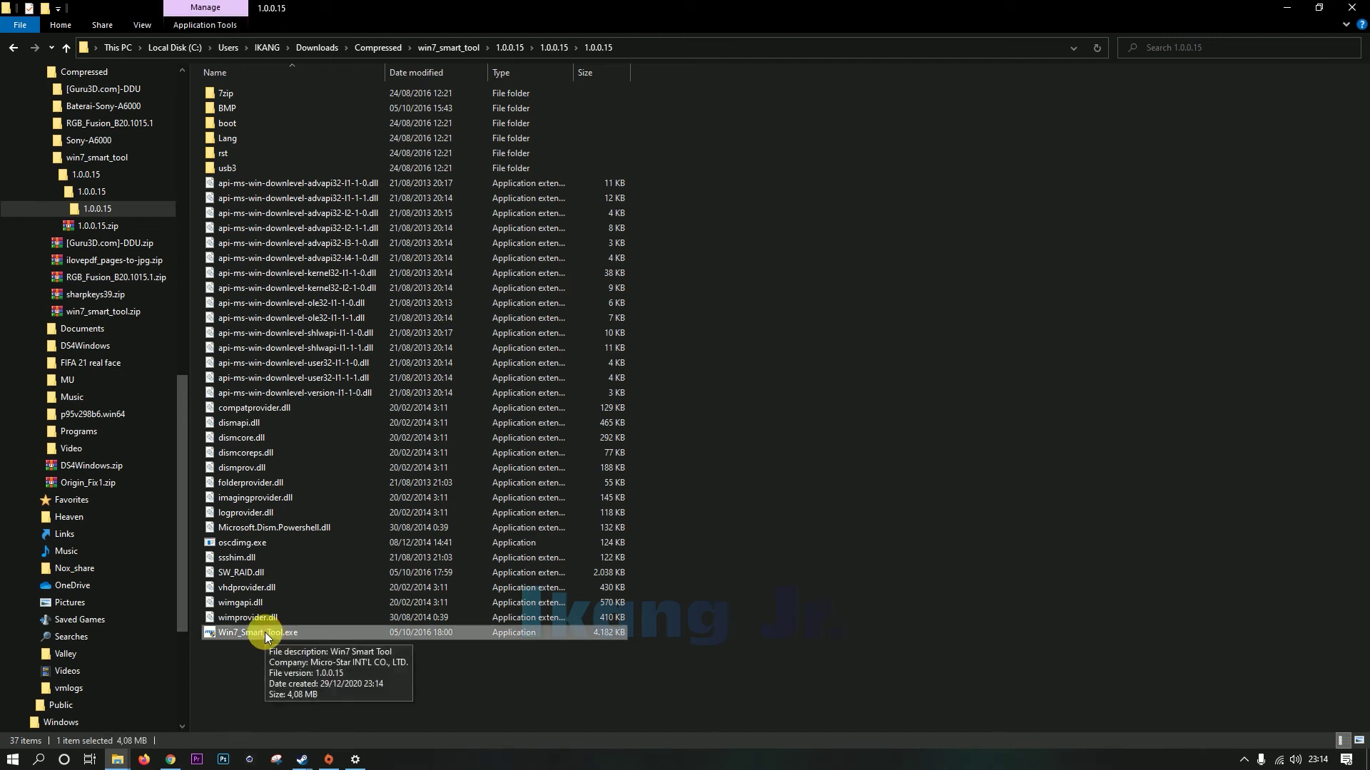
pyautogui.doubleClick(264, 632)
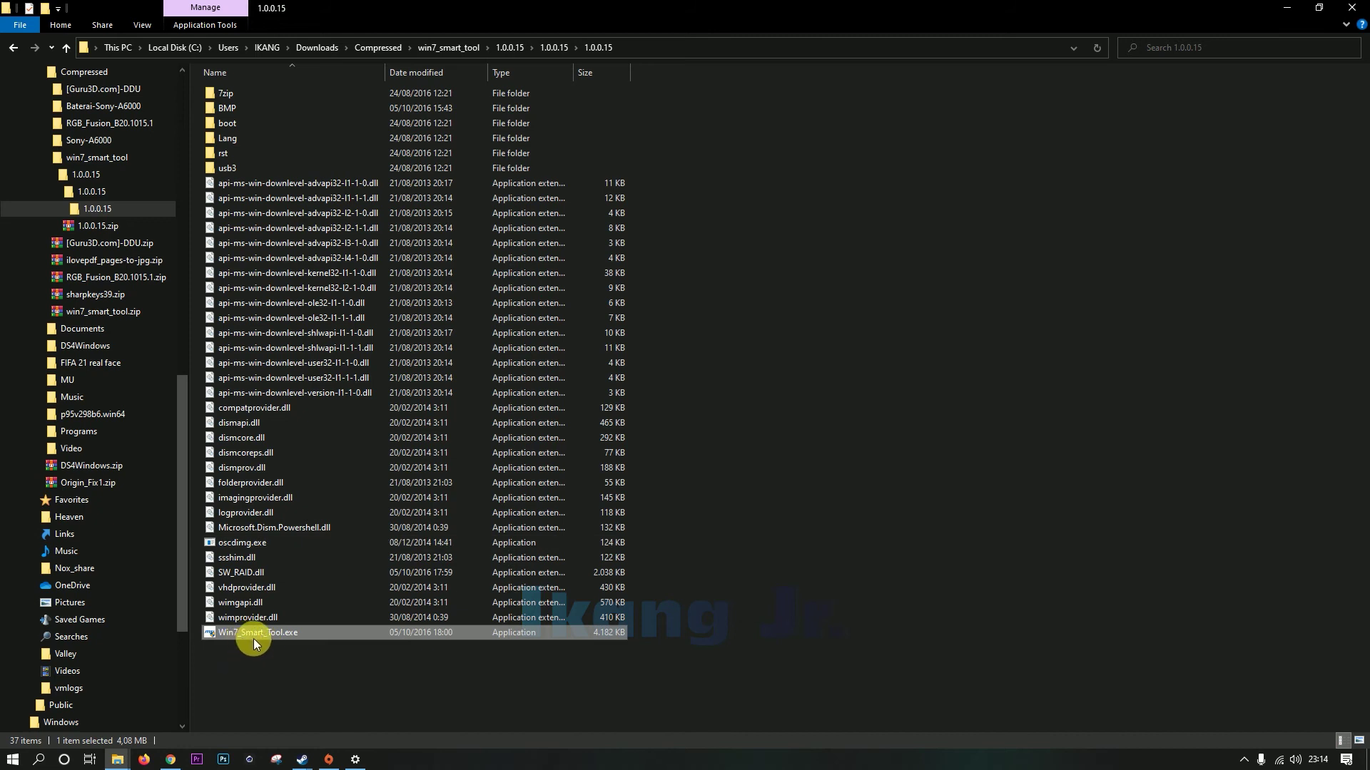
# Step: Close the File Explorer and Chrome windows to return to the desktop
pyautogui.click(1348, 8)
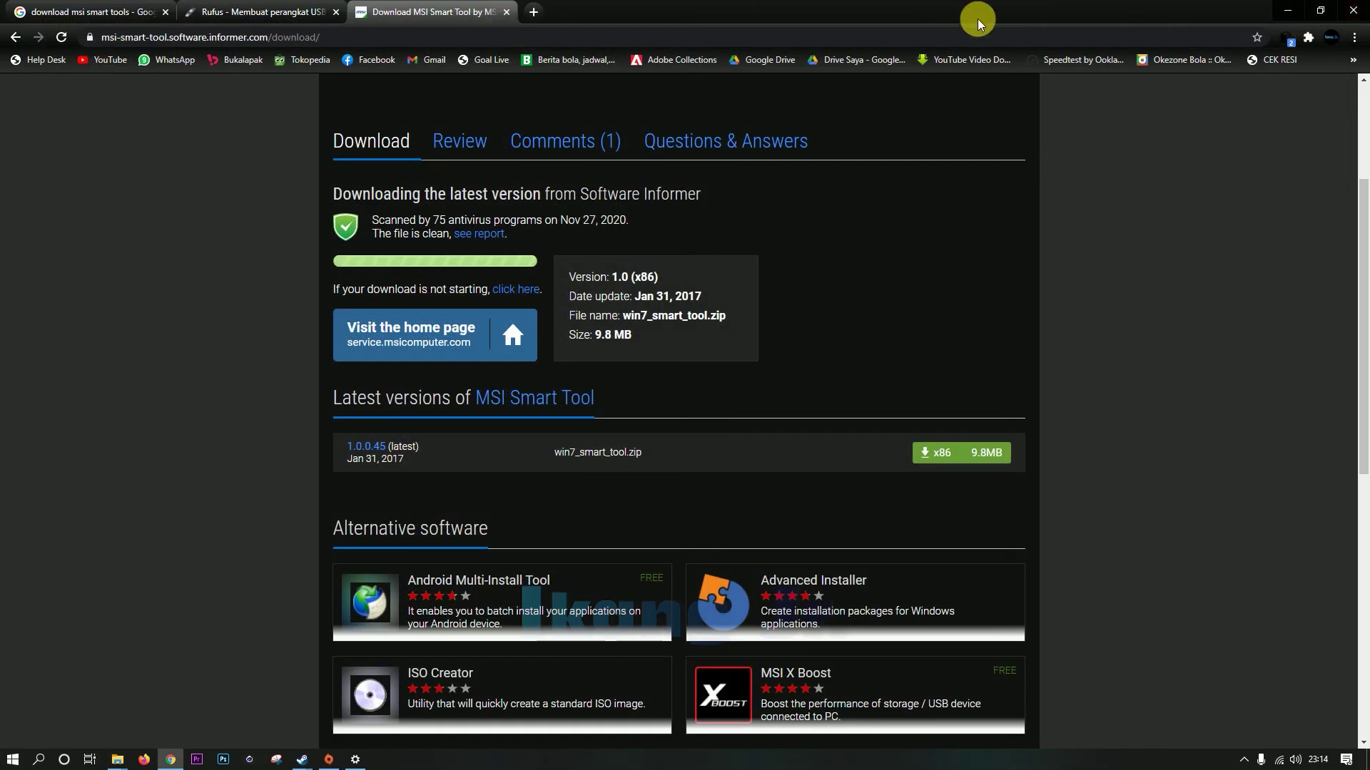
pyautogui.click(1351, 13)
pyautogui.rightClick(289, 410)
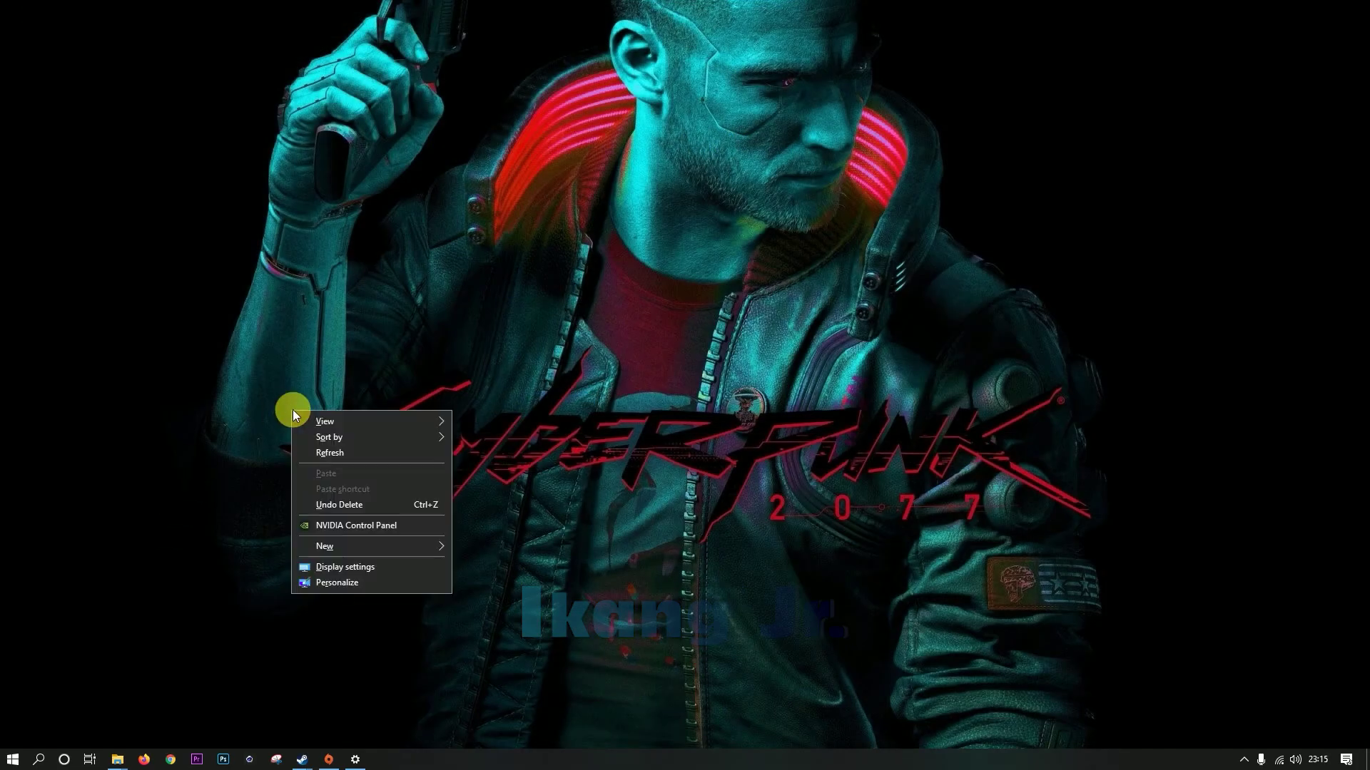
# Step: Search Windows for "sma" and open the Smart Tool app
pyautogui.click(13, 755)
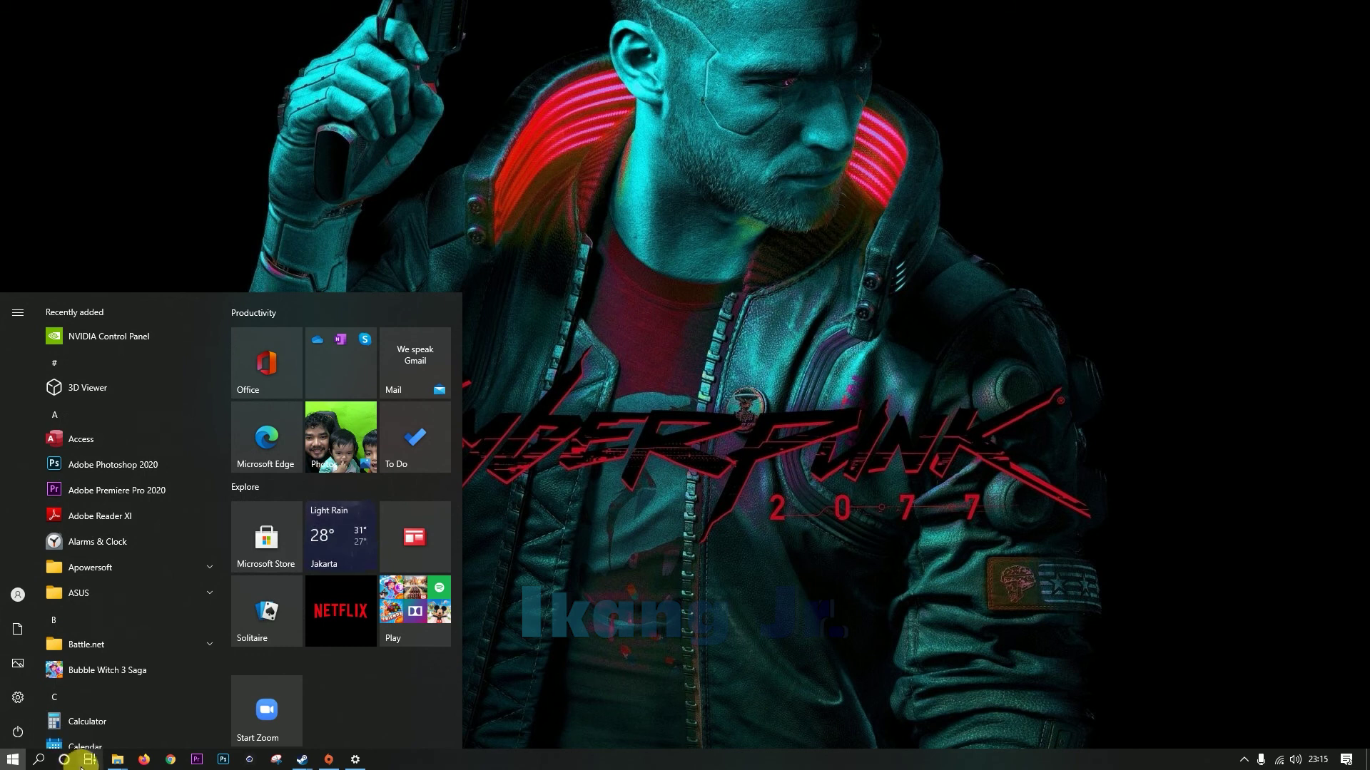
pyautogui.write('sma')
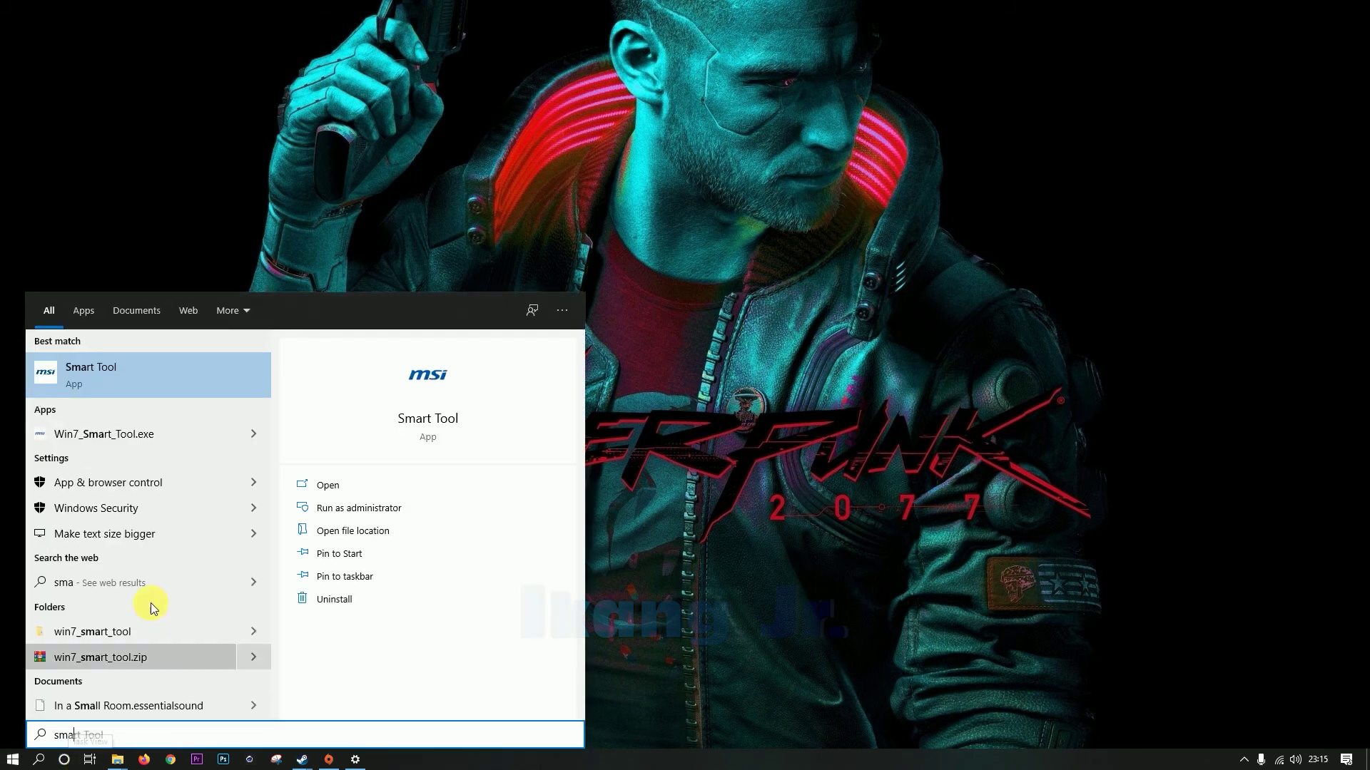
pyautogui.click(132, 370)
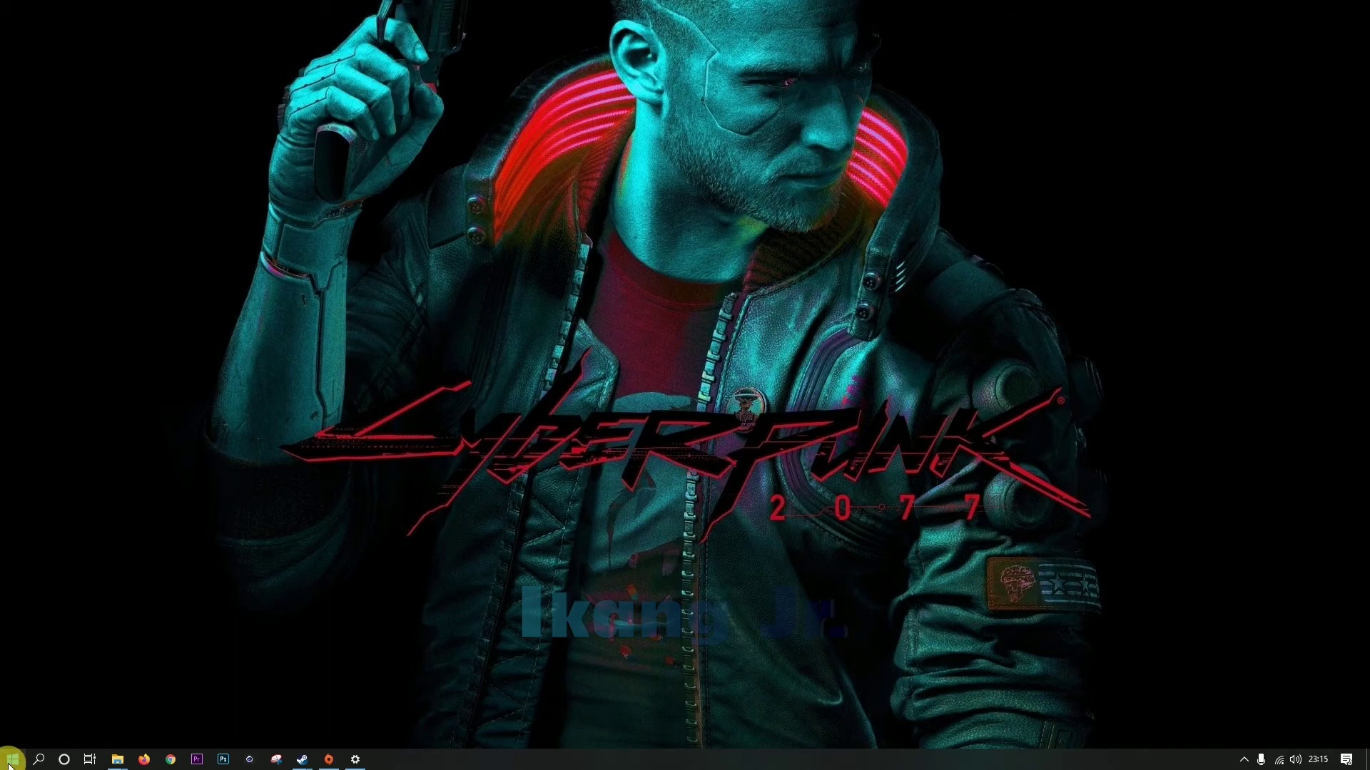
# Step: Search Windows for "rufu" to locate rufus-3.13.exe and clear the search text
pyautogui.click(12, 759)
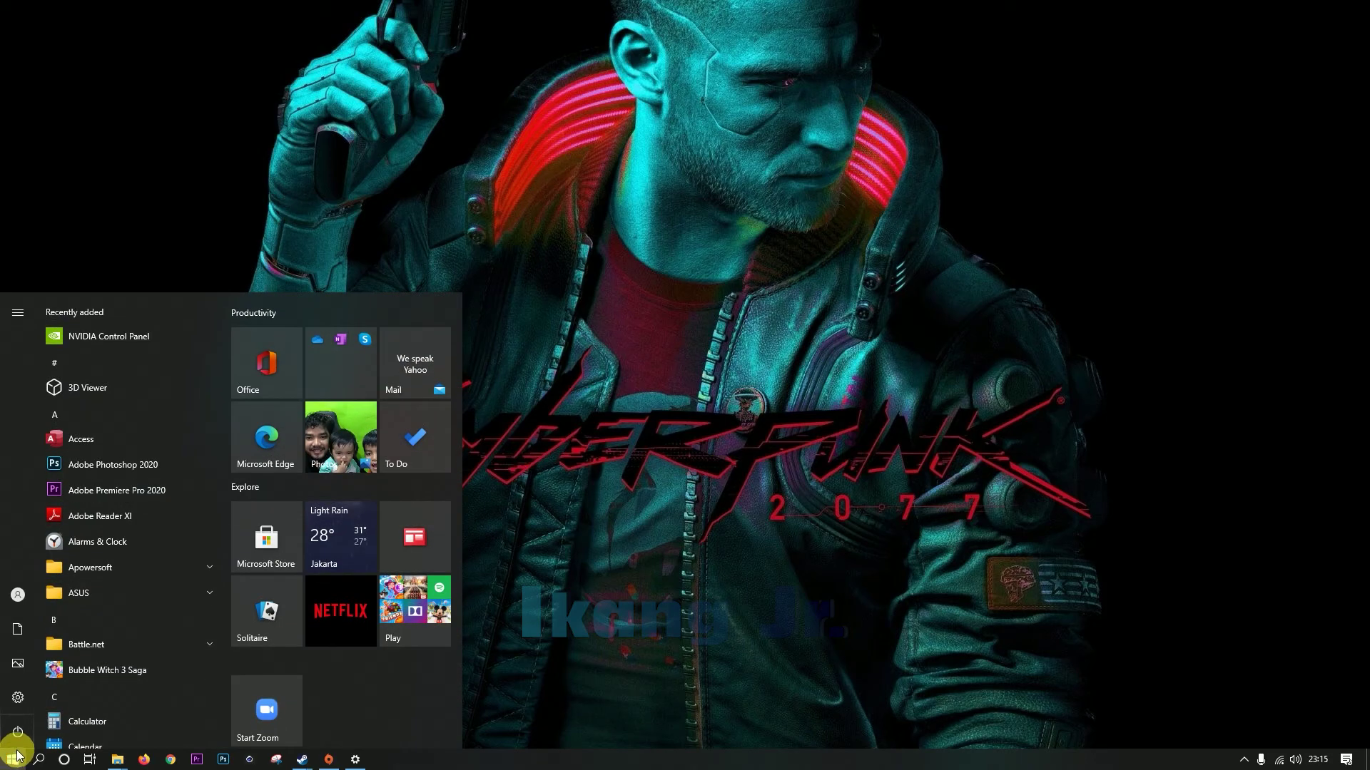
pyautogui.moveTo(22, 742)
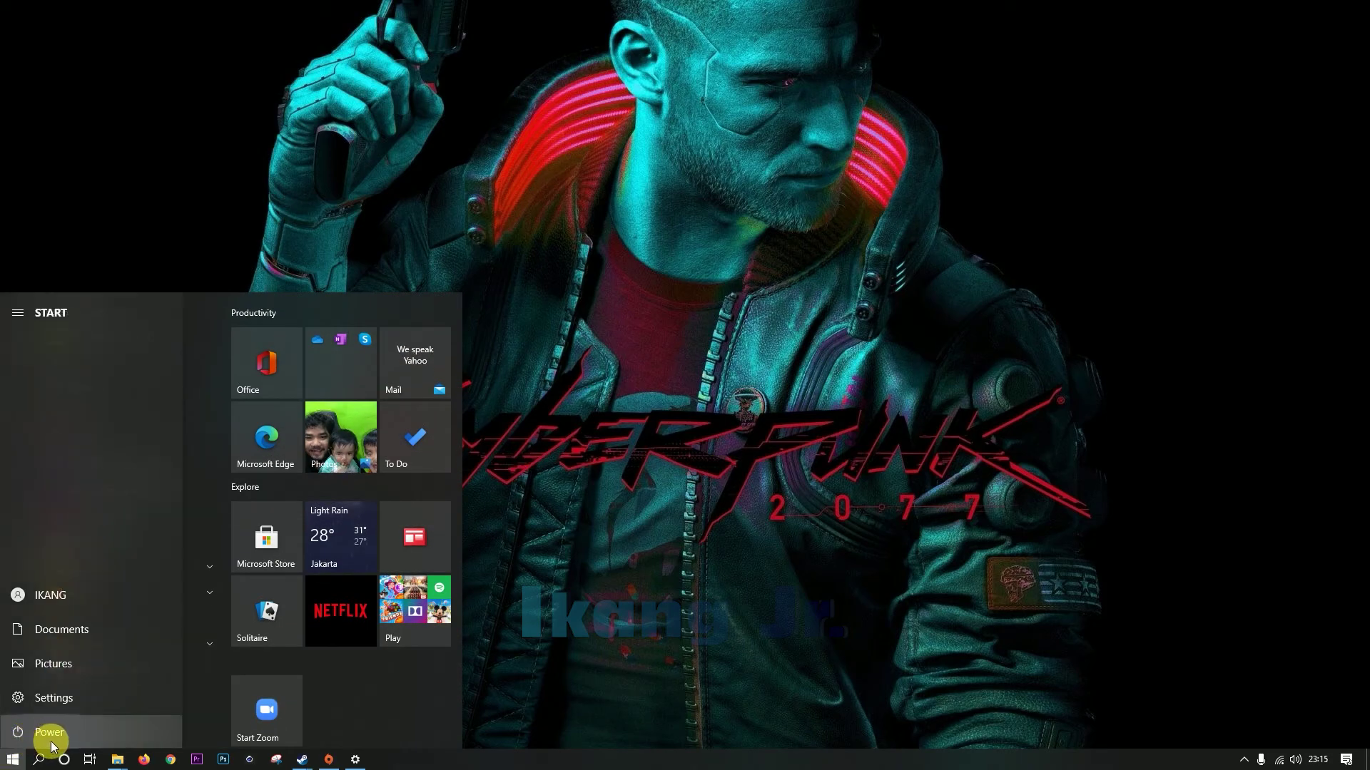
pyautogui.write('rufu')
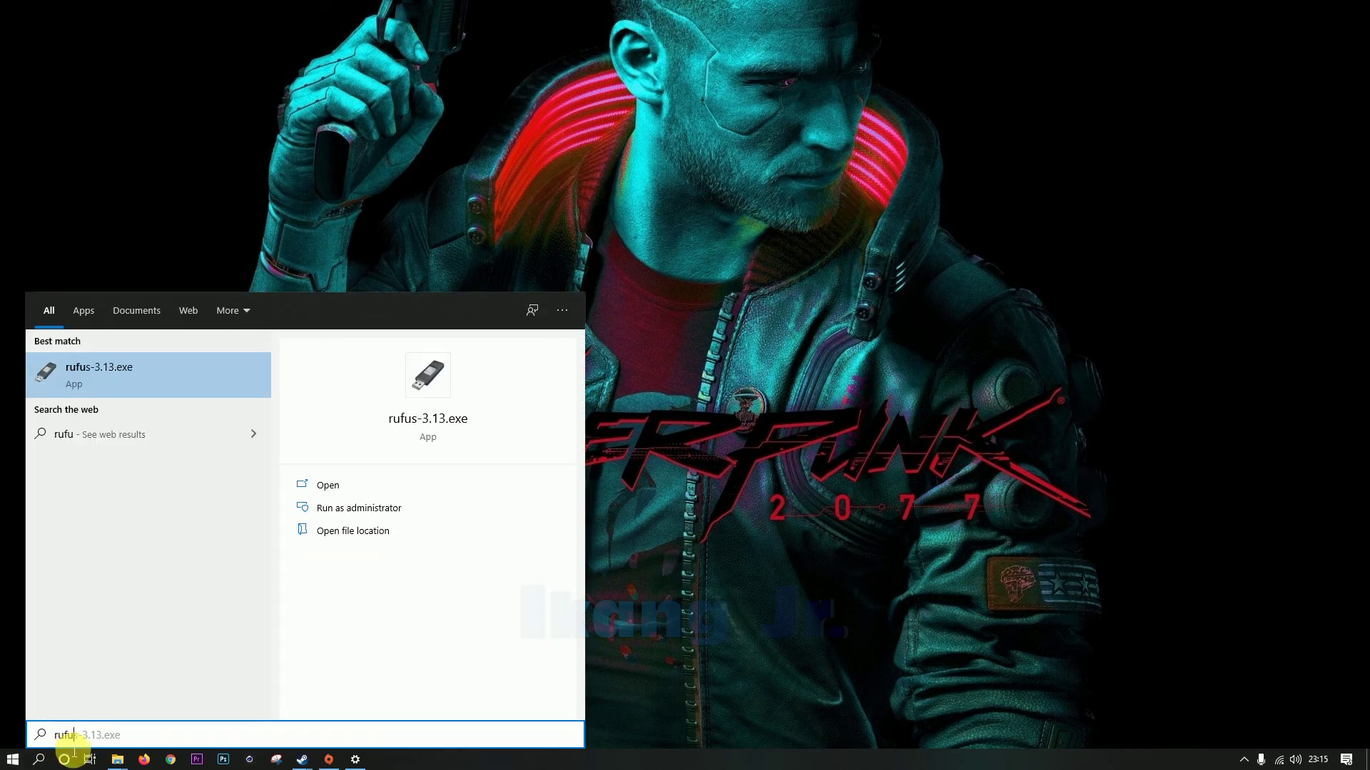
pyautogui.press('BackSpace')
pyautogui.press('BackSpace')
pyautogui.press('BackSpace')
pyautogui.press('BackSpace')
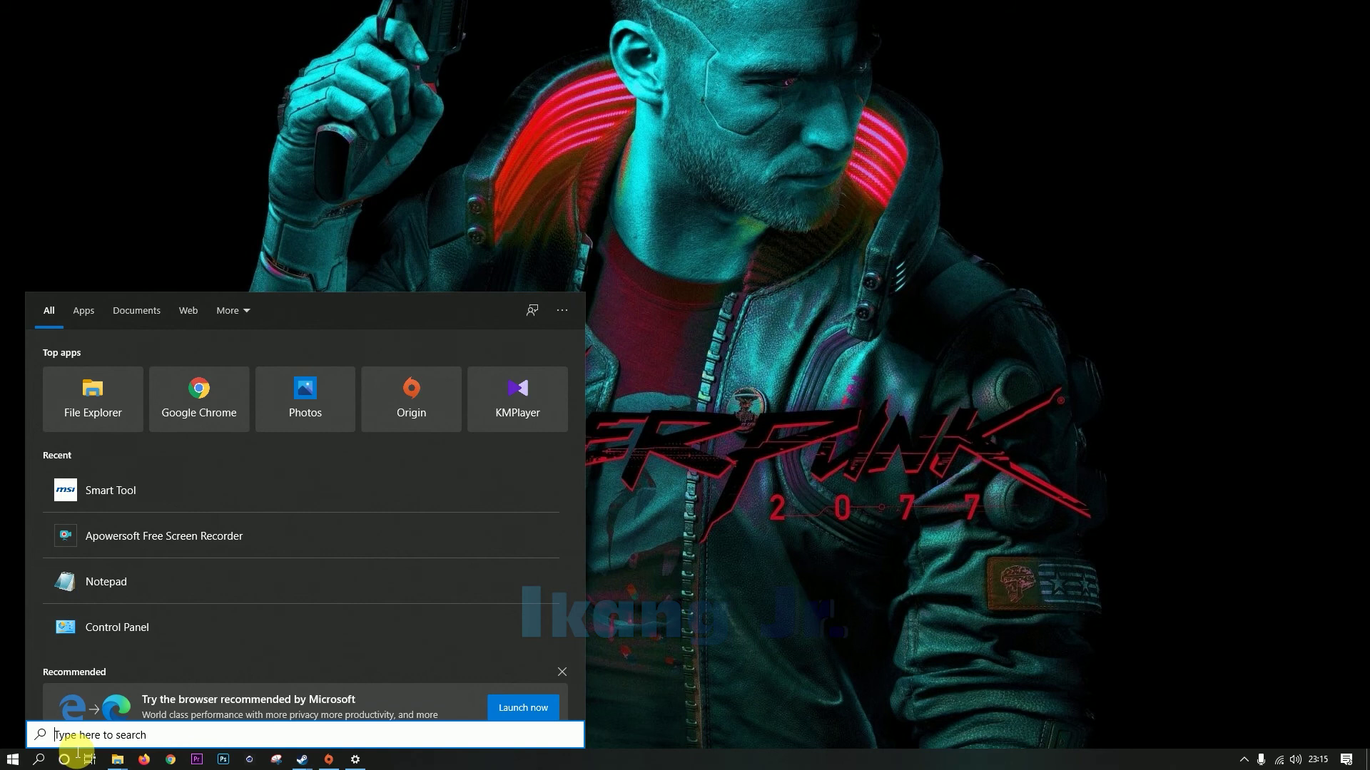
# Step: Dismiss the removable drive scan report and launch MSI Smart Tool through a Windows search for "smart"
pyautogui.write('smart')
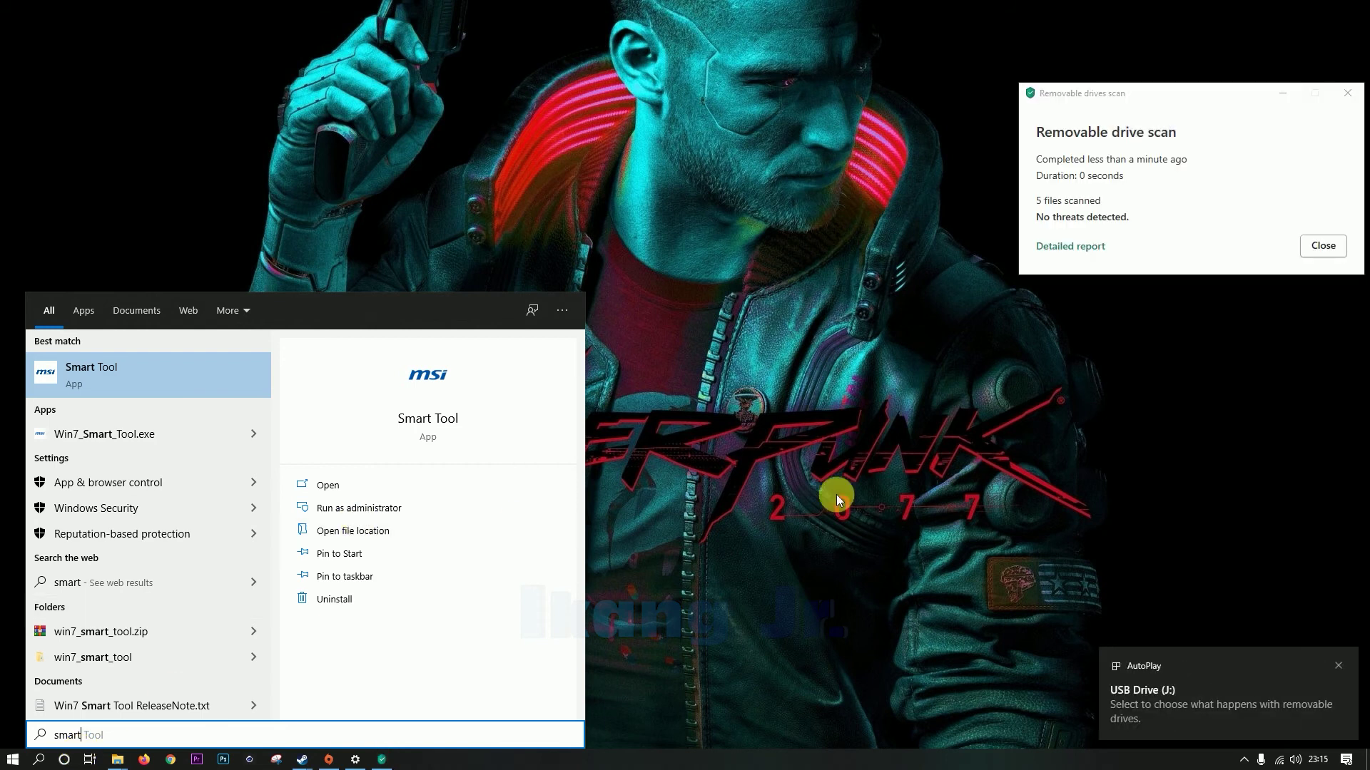
pyautogui.click(1319, 245)
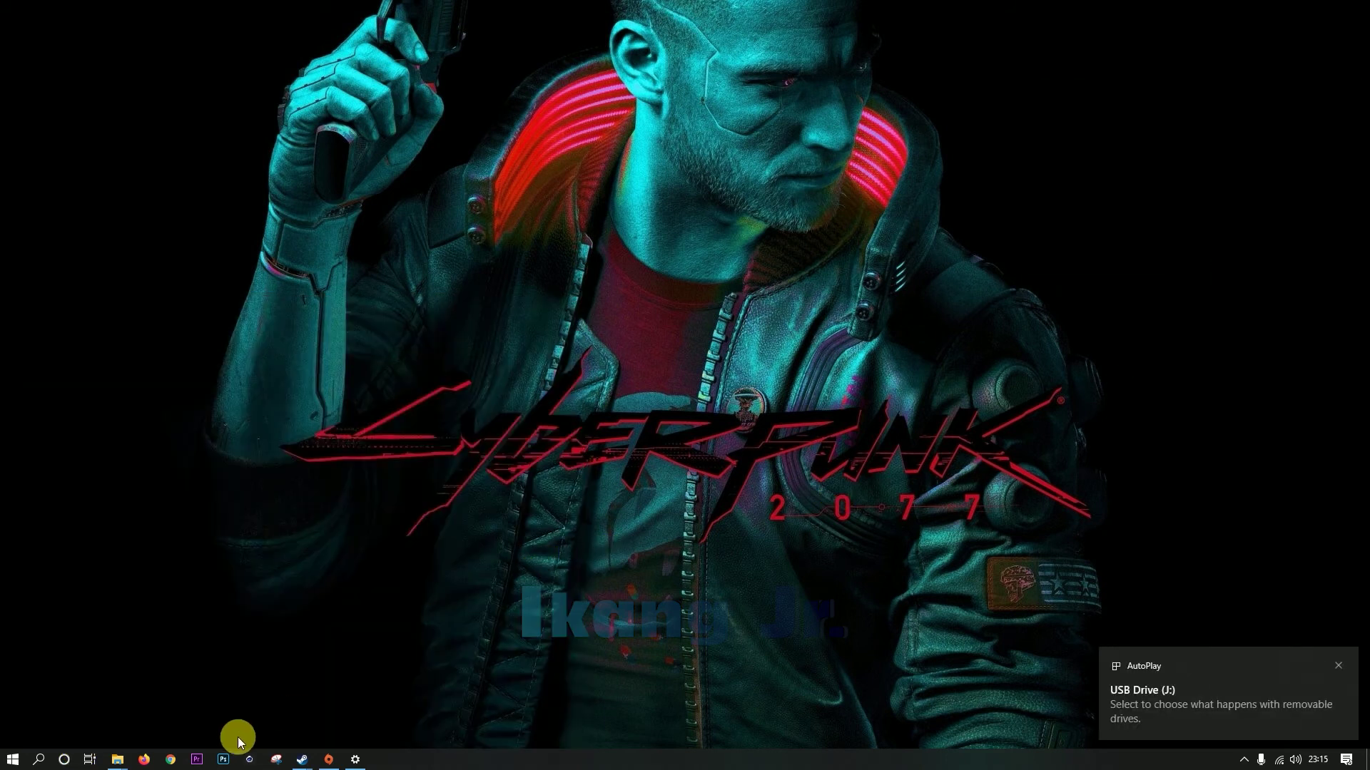
pyautogui.click(12, 759)
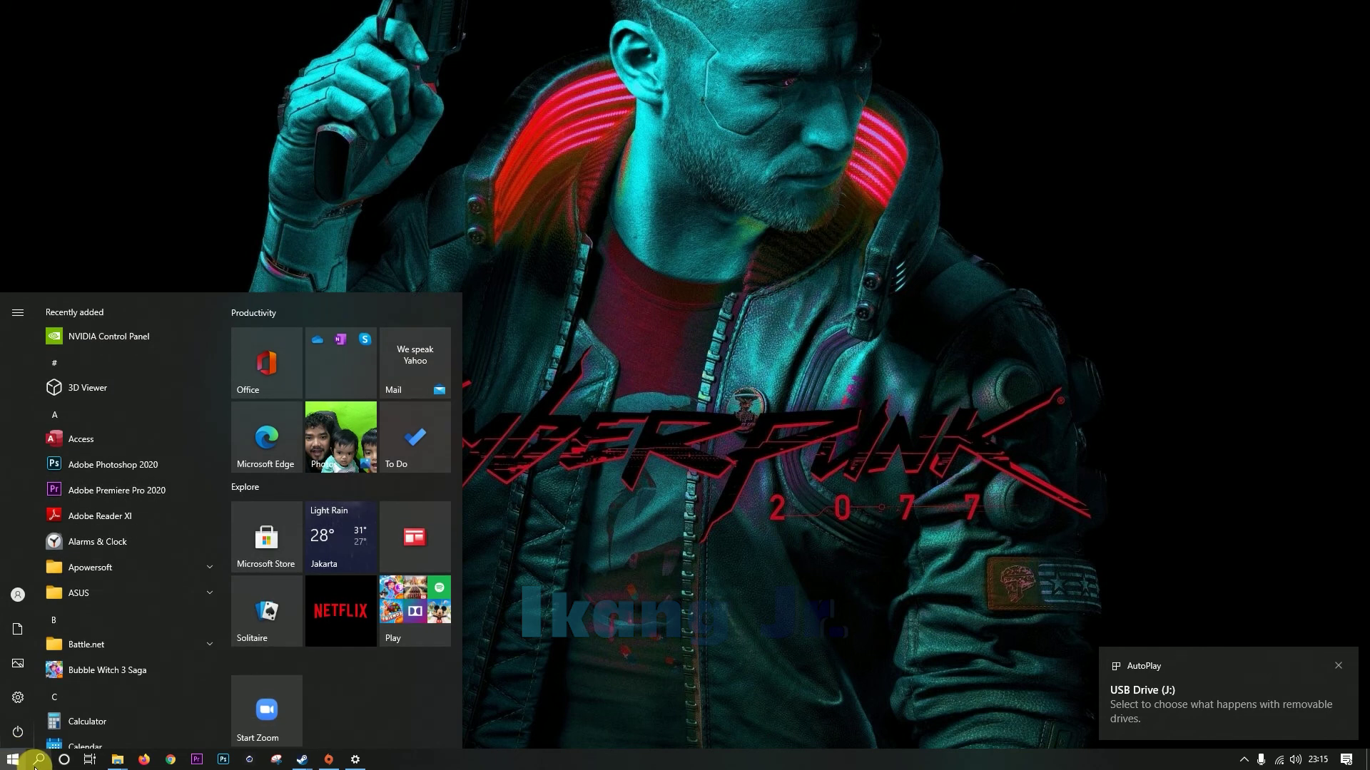
pyautogui.click(39, 760)
pyautogui.write('smart')
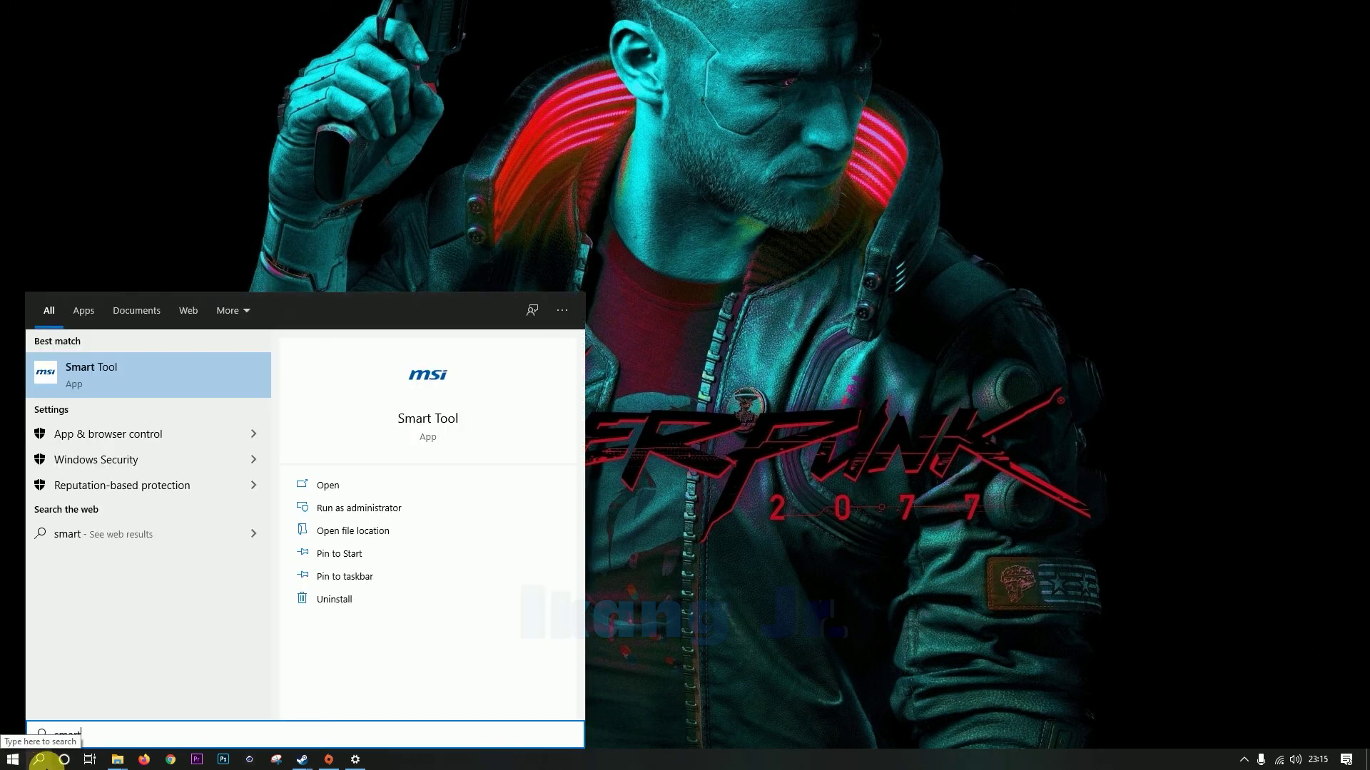
pyautogui.click(39, 760)
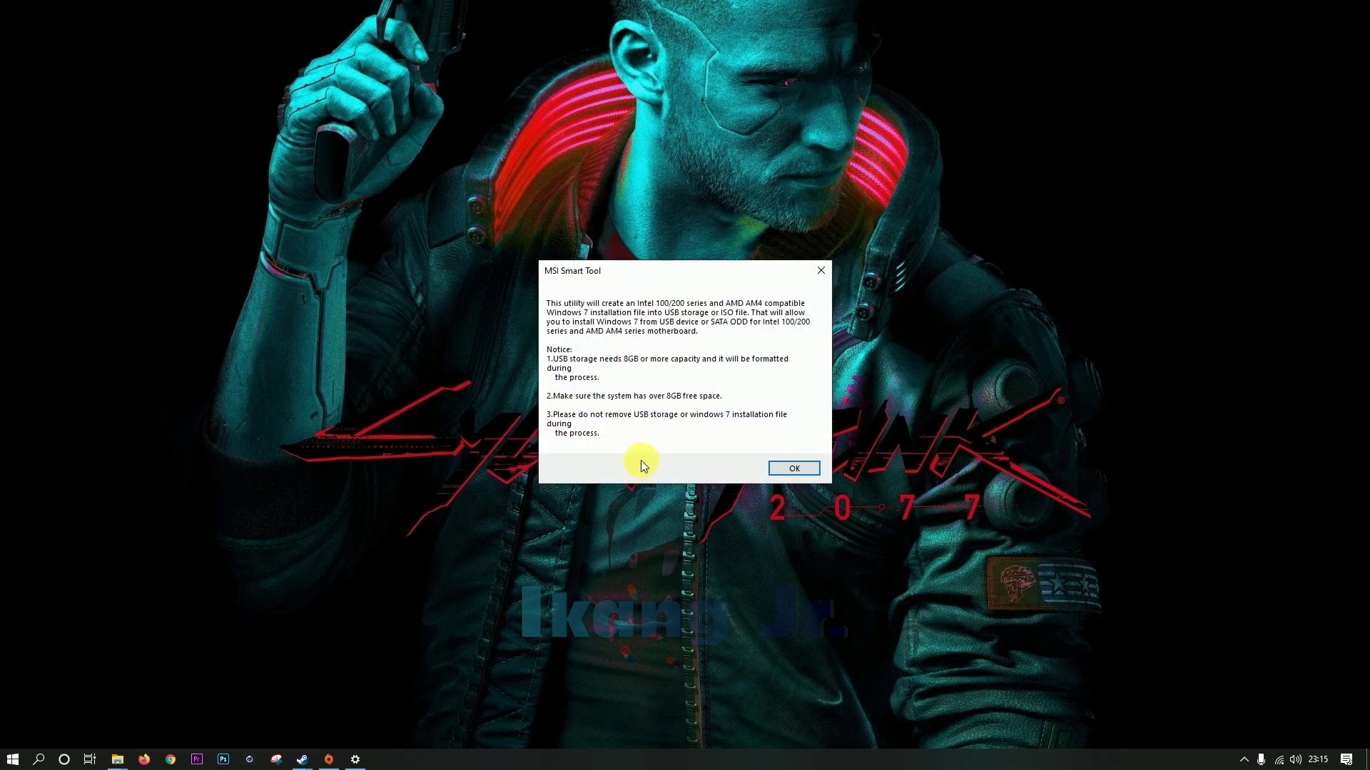
# Step: Enter Win7 Smart Tool mode and load H:\SOFTWARE\OS\Windows 10 versi 20H2 64bit.iso as the source
pyautogui.click(788, 469)
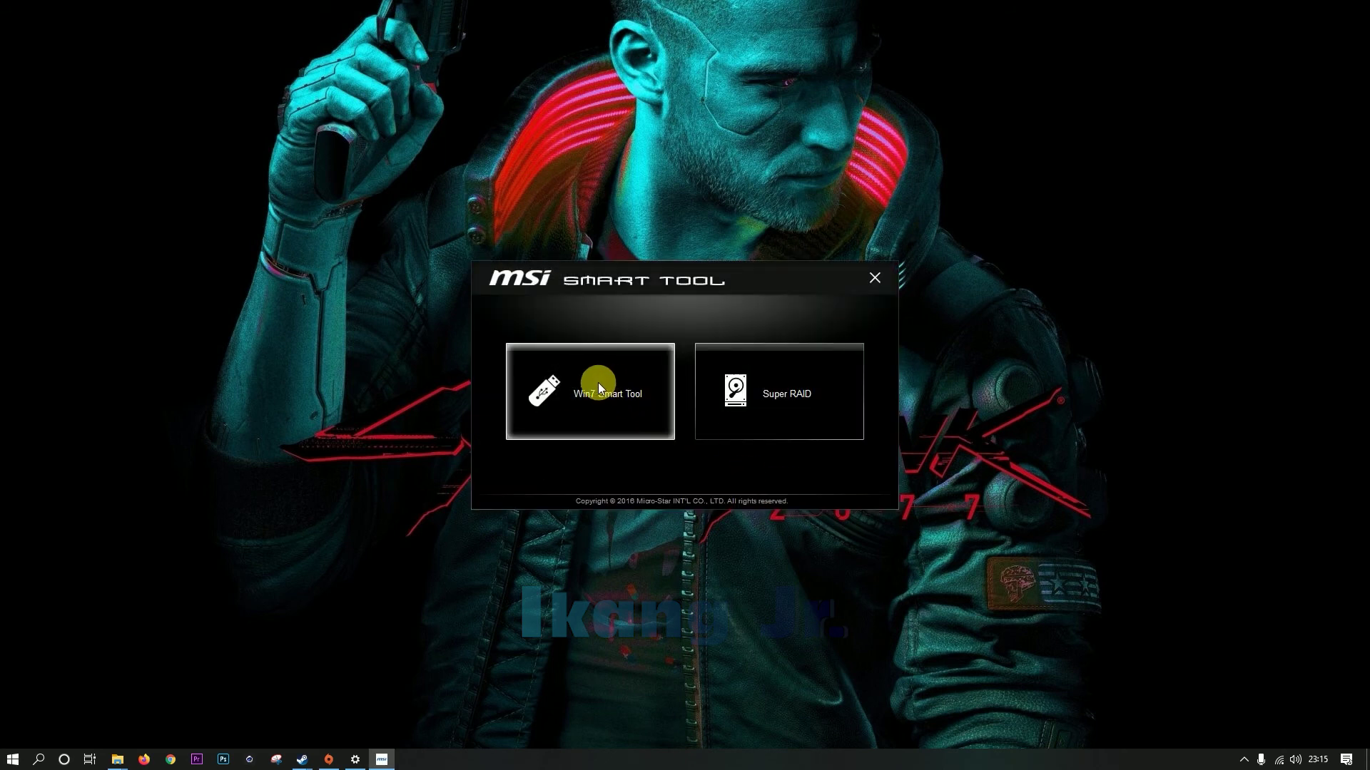
pyautogui.click(589, 396)
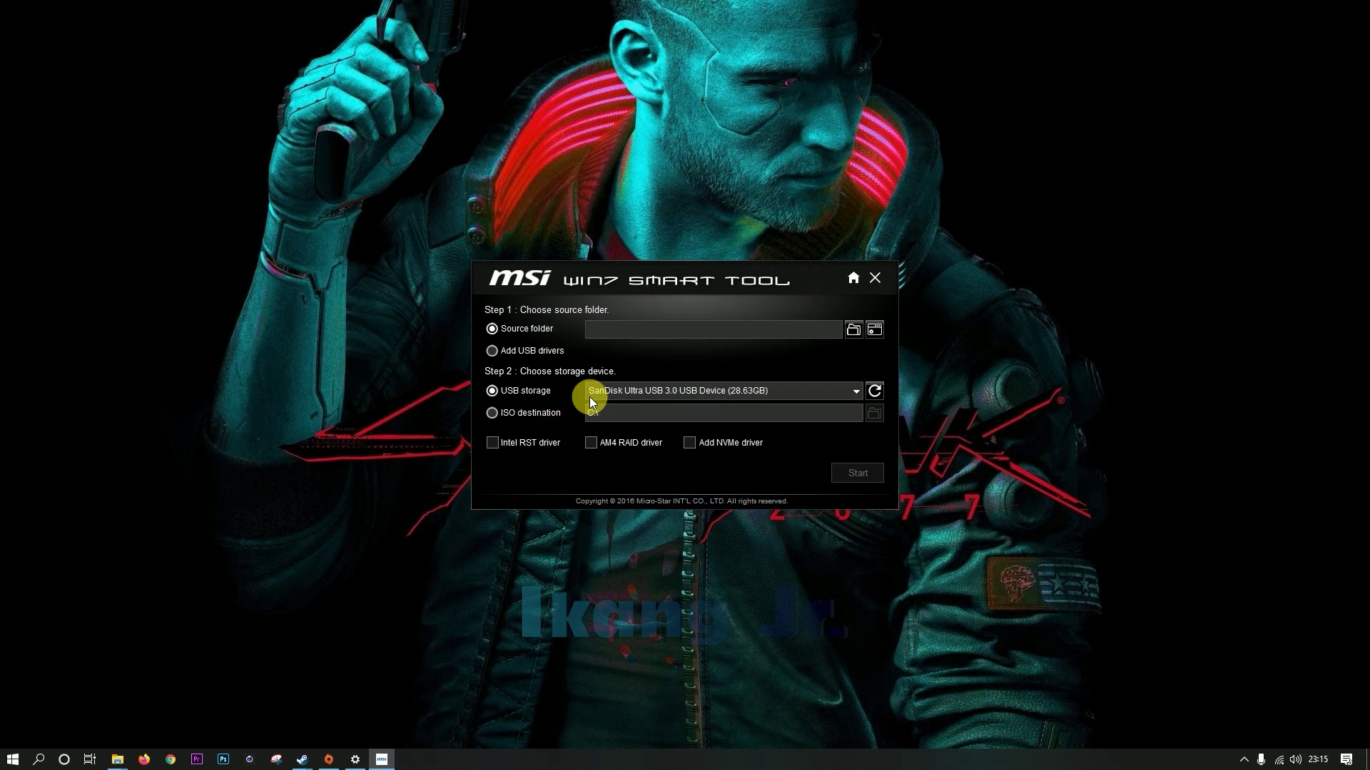
pyautogui.click(874, 331)
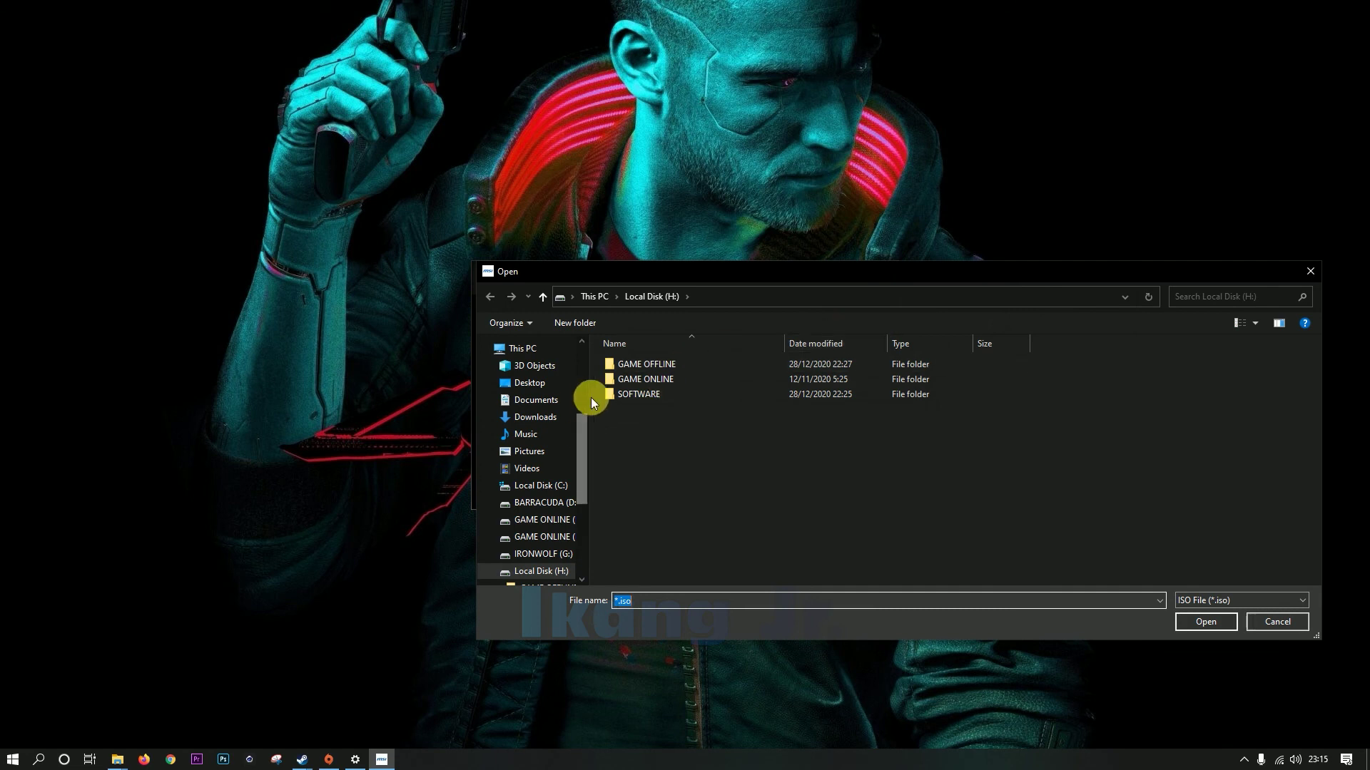
pyautogui.doubleClick(639, 394)
pyautogui.scroll(-3, 645, 495)
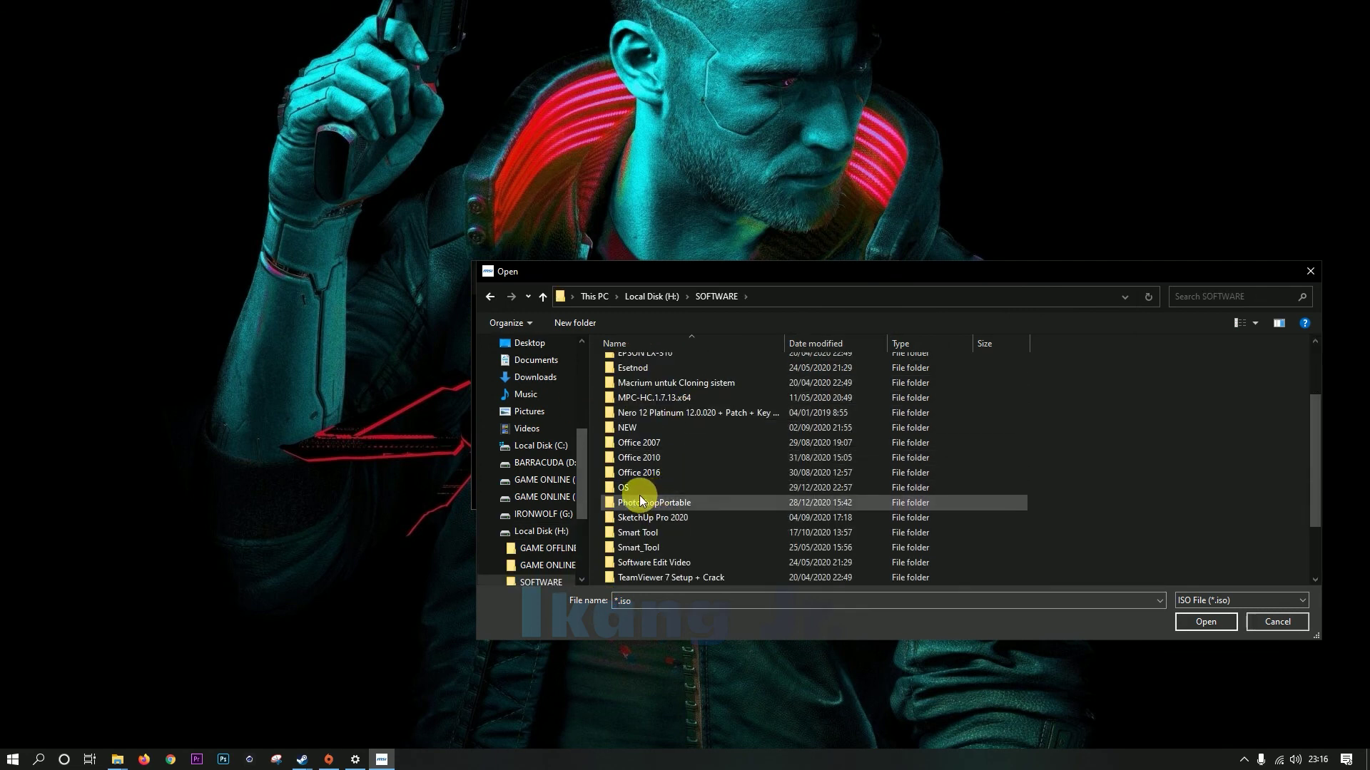
pyautogui.doubleClick(628, 487)
pyautogui.click(688, 380)
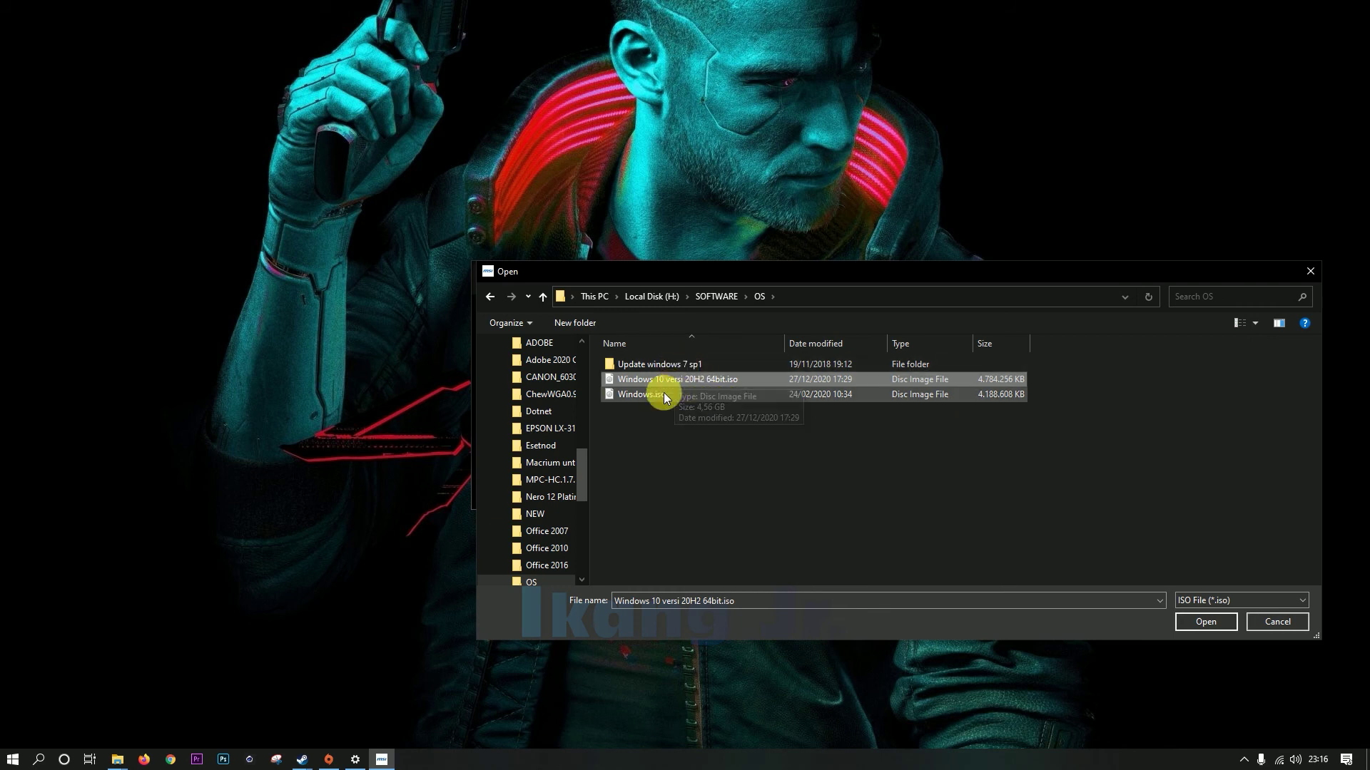
pyautogui.click(1206, 622)
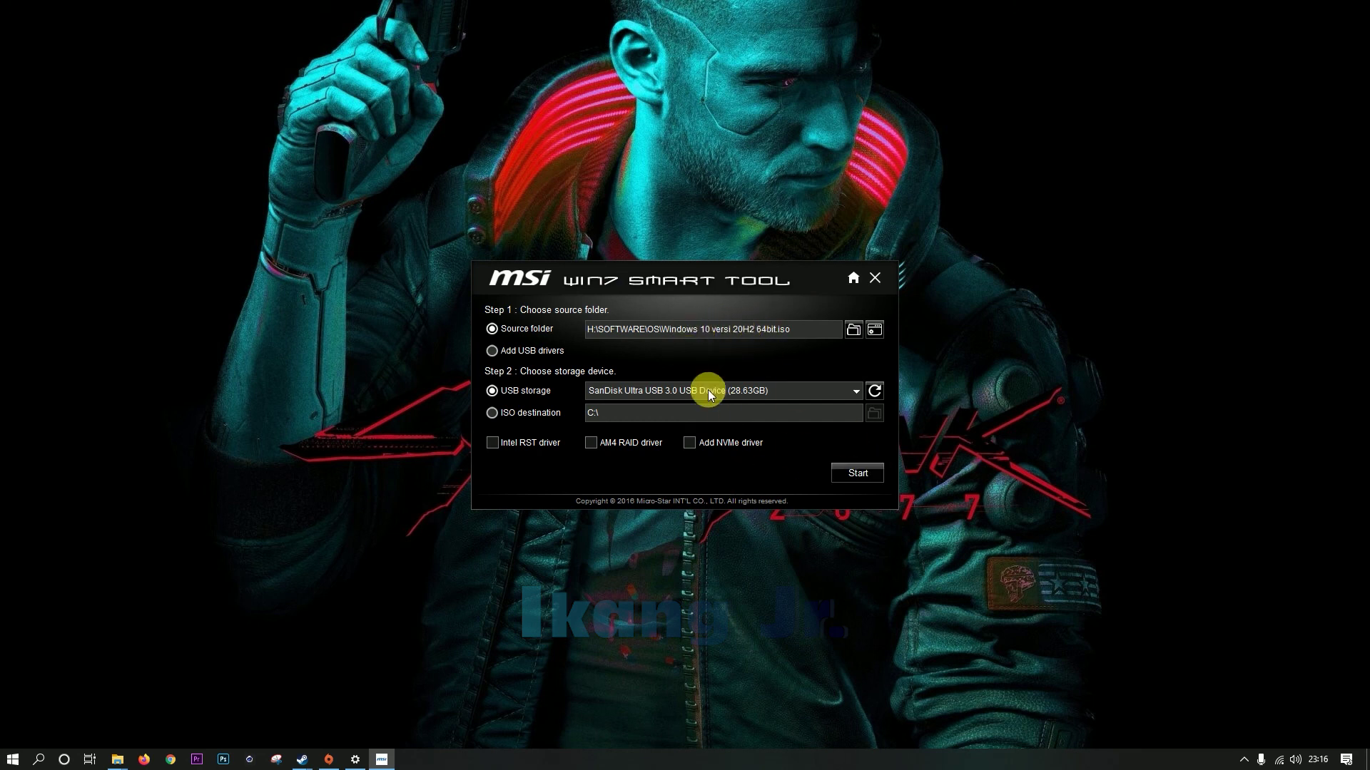
# Step: Write the ISO to the SanDisk Ultra USB 3.0 drive, agreeing to format it, and close MSI Smart Tool once finished
pyautogui.click(858, 474)
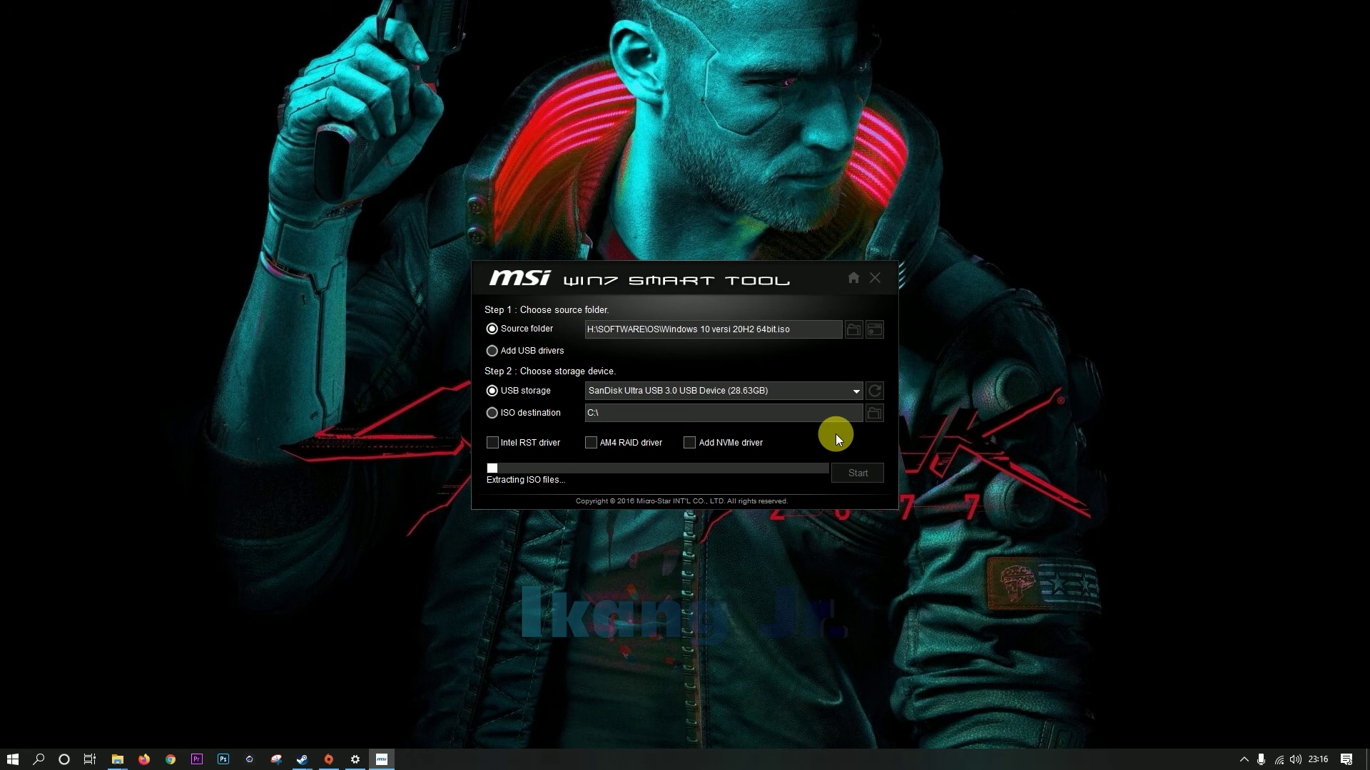
pyautogui.moveTo(1319, 762)
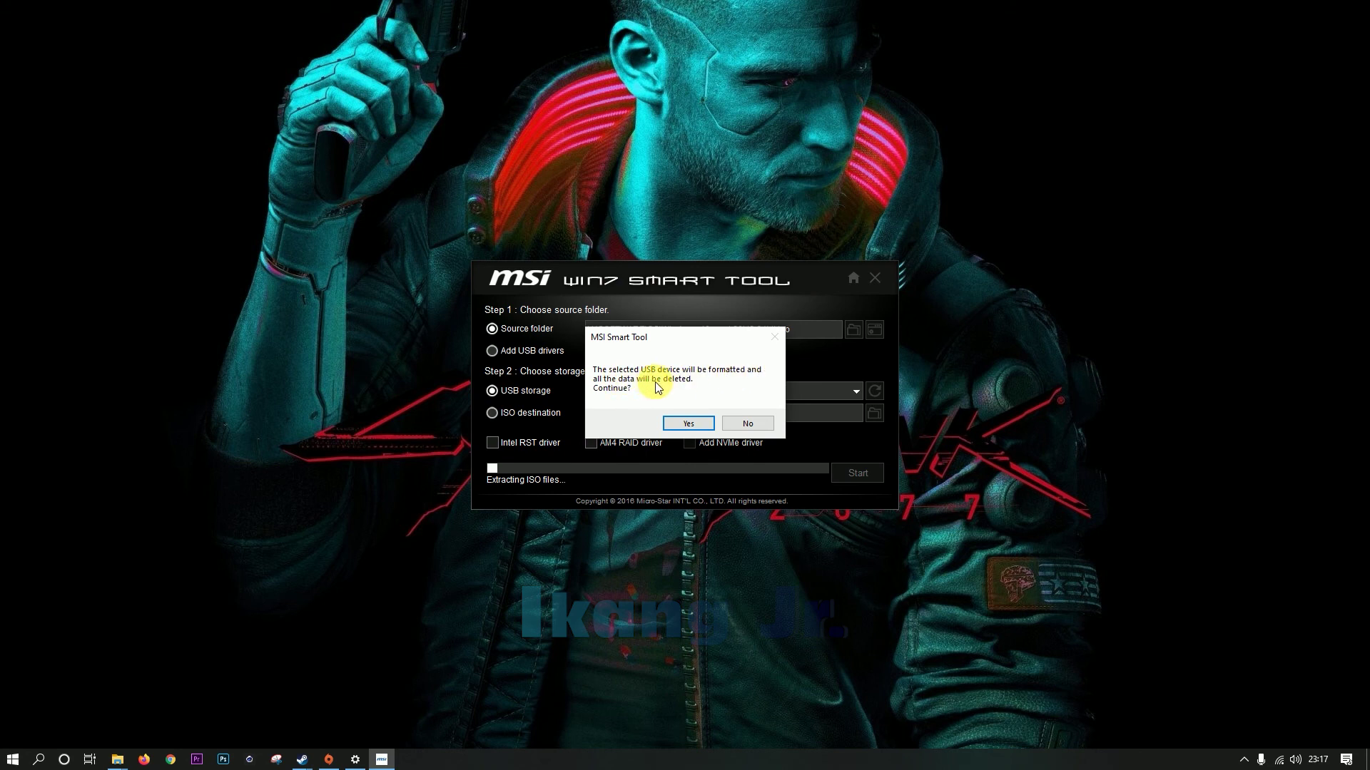
pyautogui.click(689, 424)
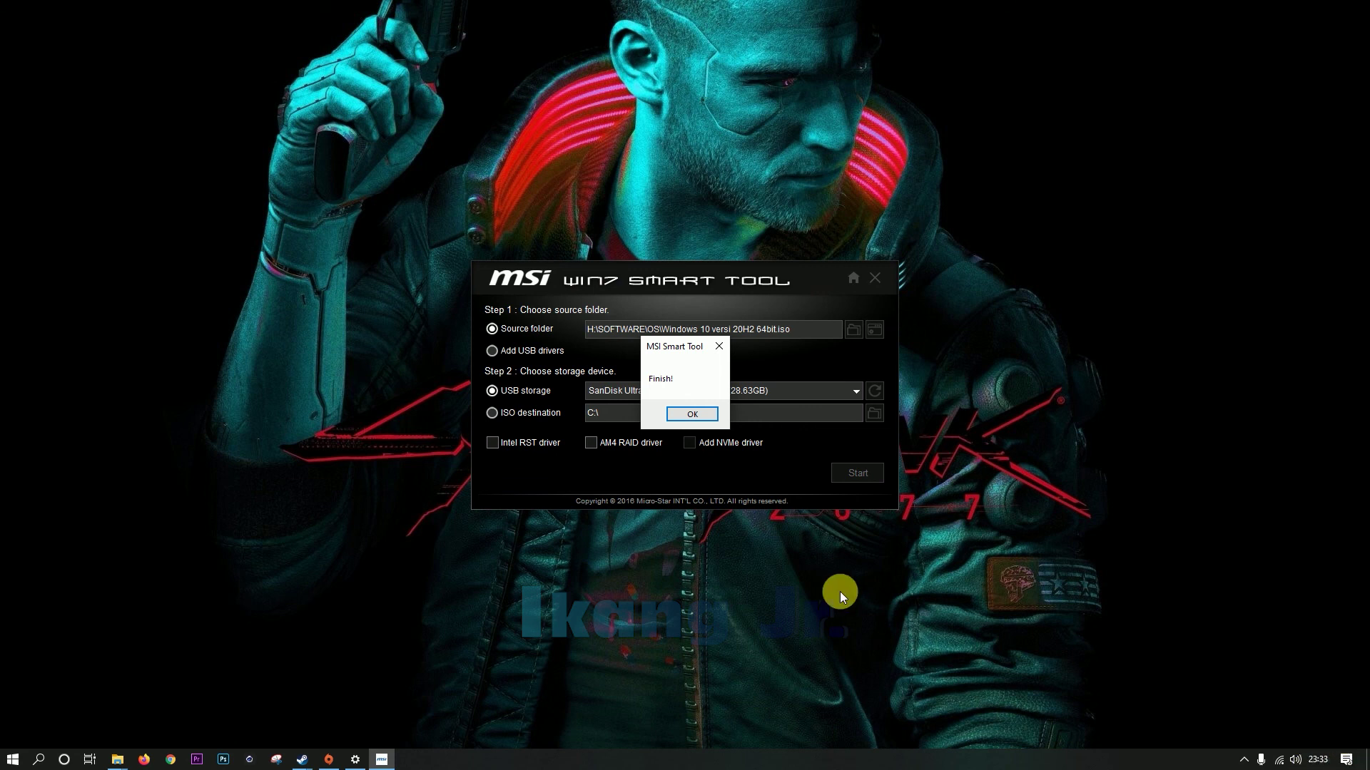
pyautogui.click(691, 414)
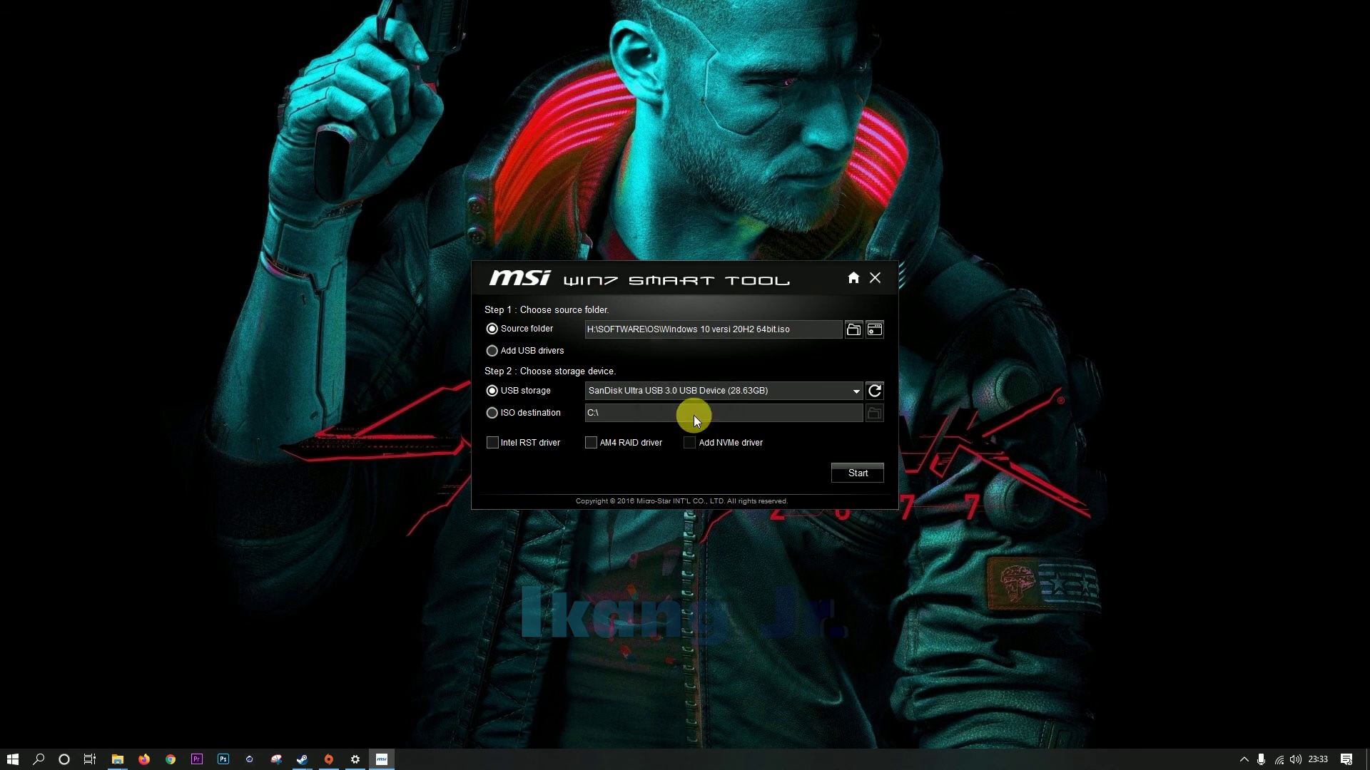
pyautogui.click(876, 275)
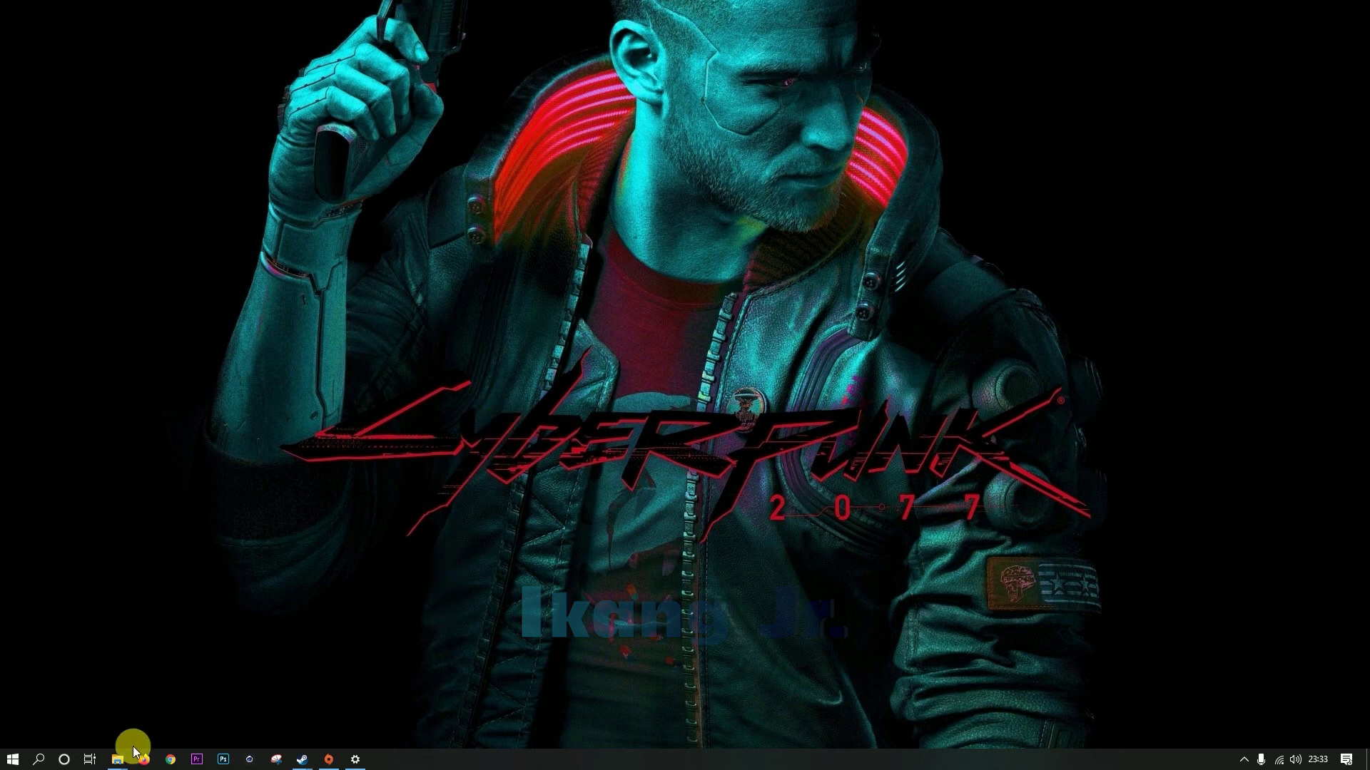
# Step: Close the Programs folder window and open the root of USB Drive (I:) in the remaining File Explorer window
pyautogui.moveTo(125, 759)
pyautogui.moveTo(195, 708)
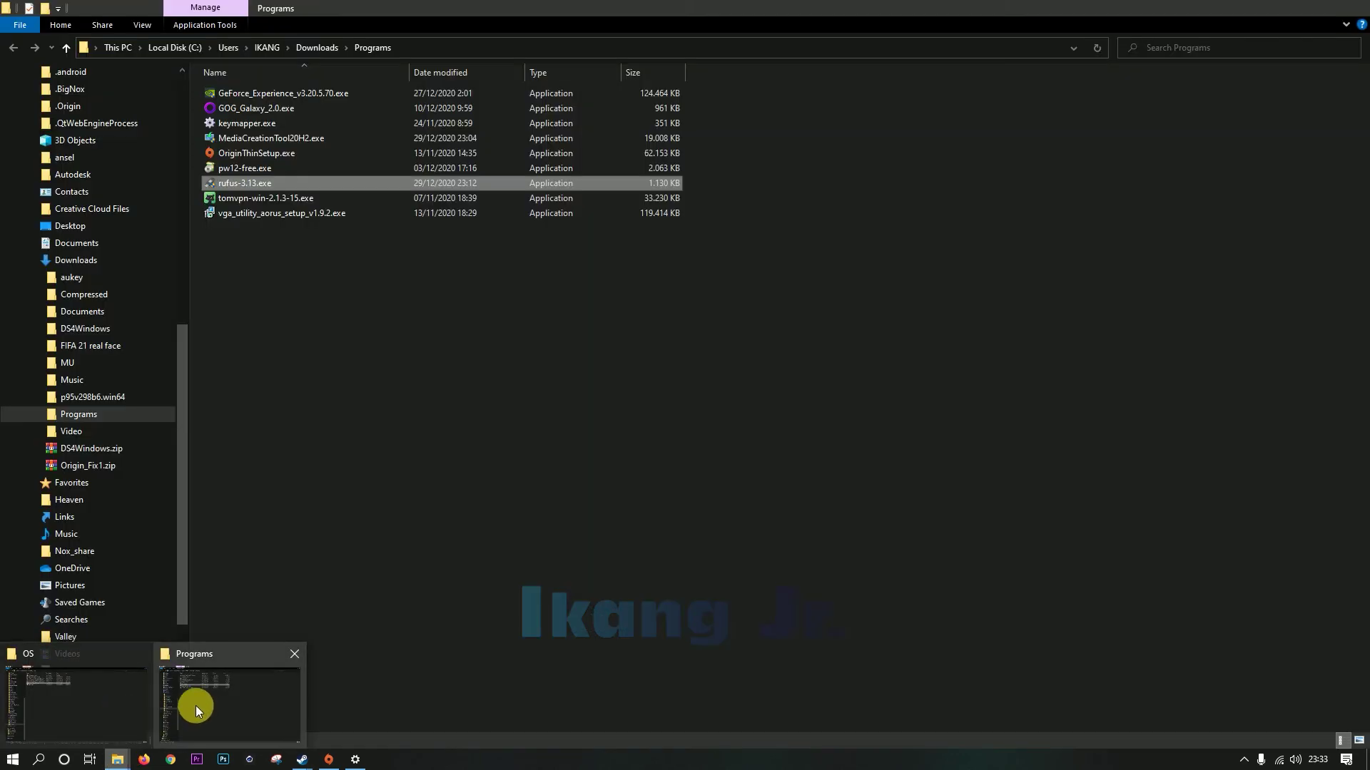
pyautogui.click(291, 654)
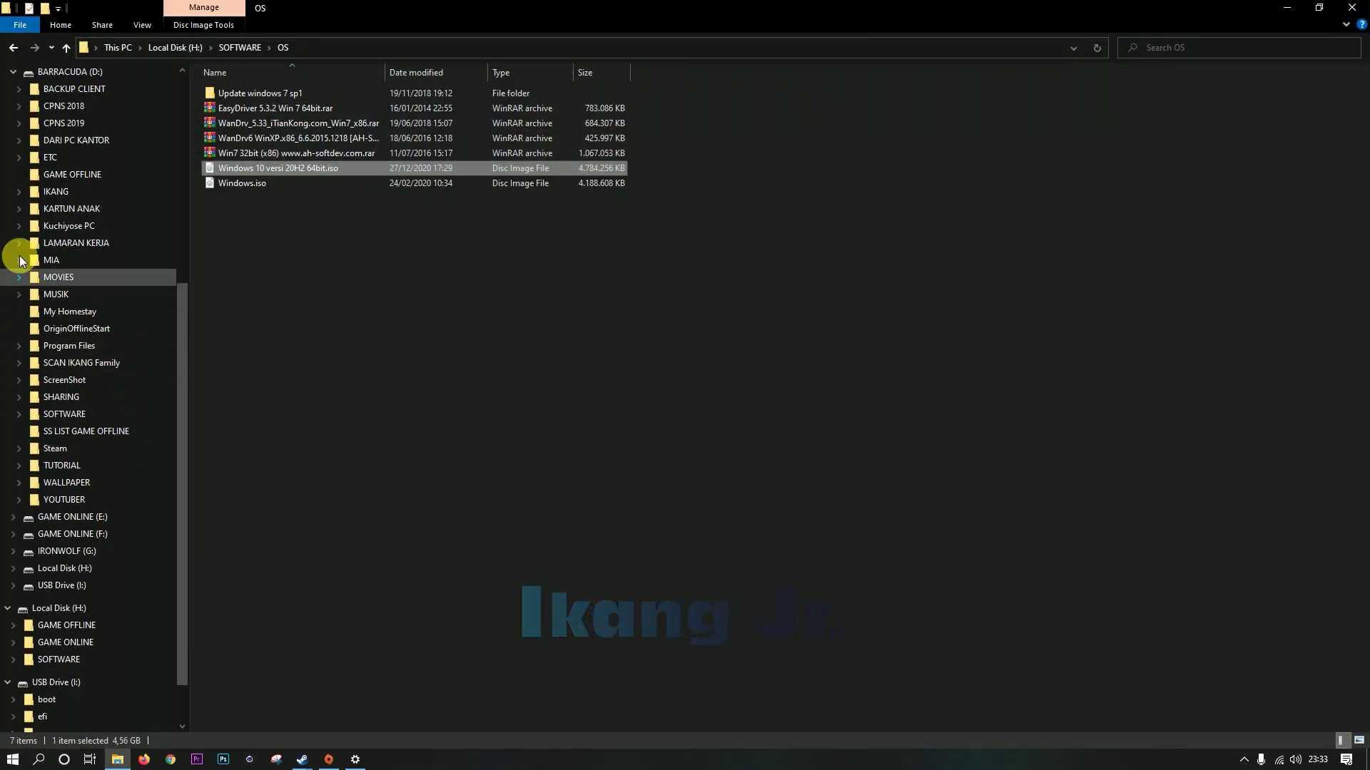
pyautogui.scroll(3, 57, 336)
pyautogui.click(14, 209)
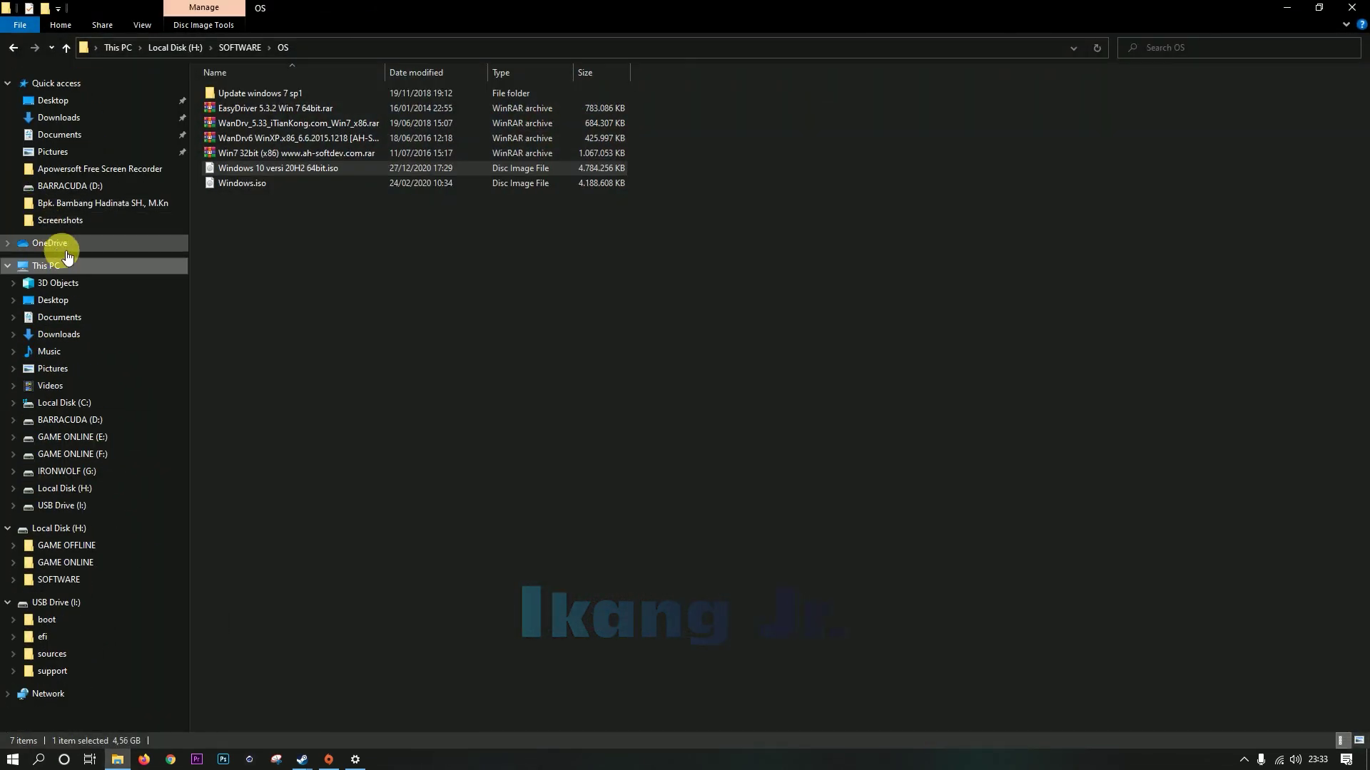
pyautogui.click(55, 604)
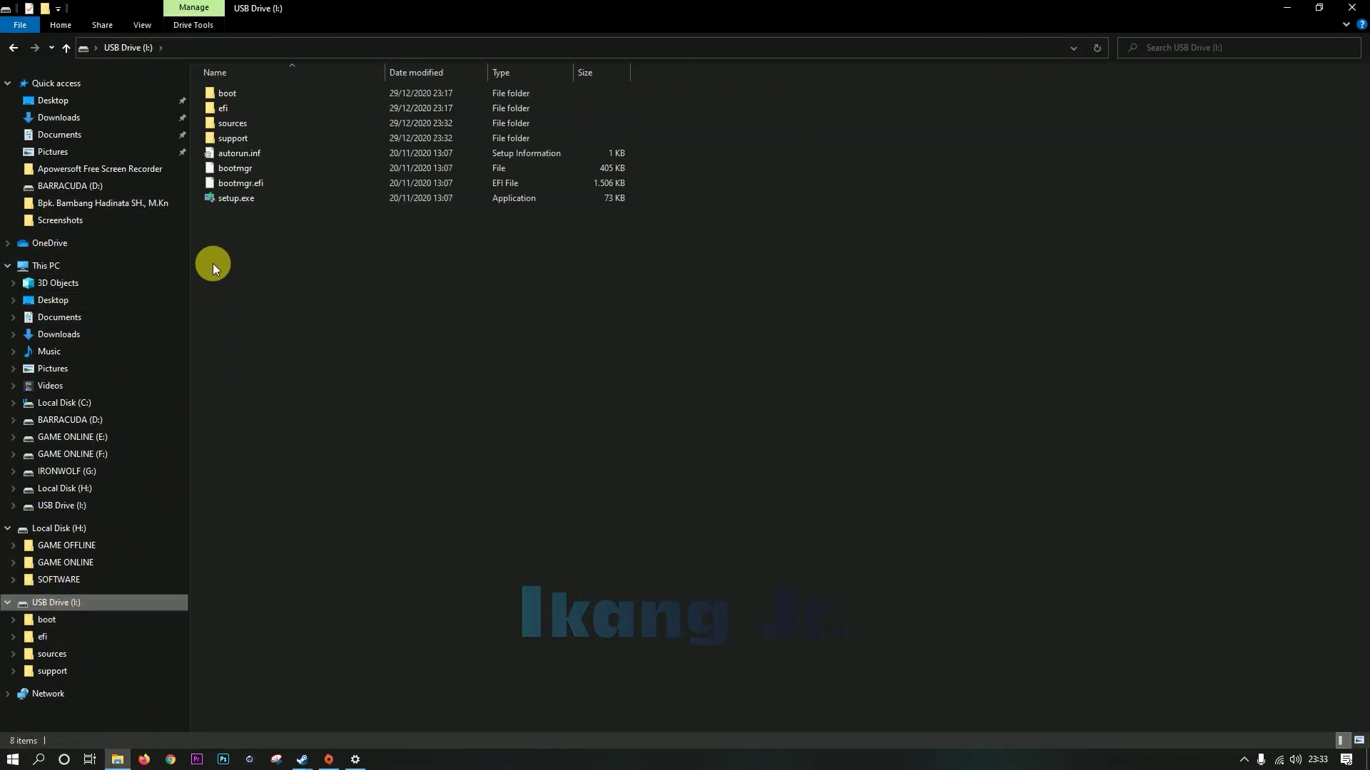
# Step: Examine the boot, efi, sources and support folders and the setup files on the USB drive, and close the window
pyautogui.moveTo(253, 264); pyautogui.dragTo(232, 97)
pyautogui.click(267, 259)
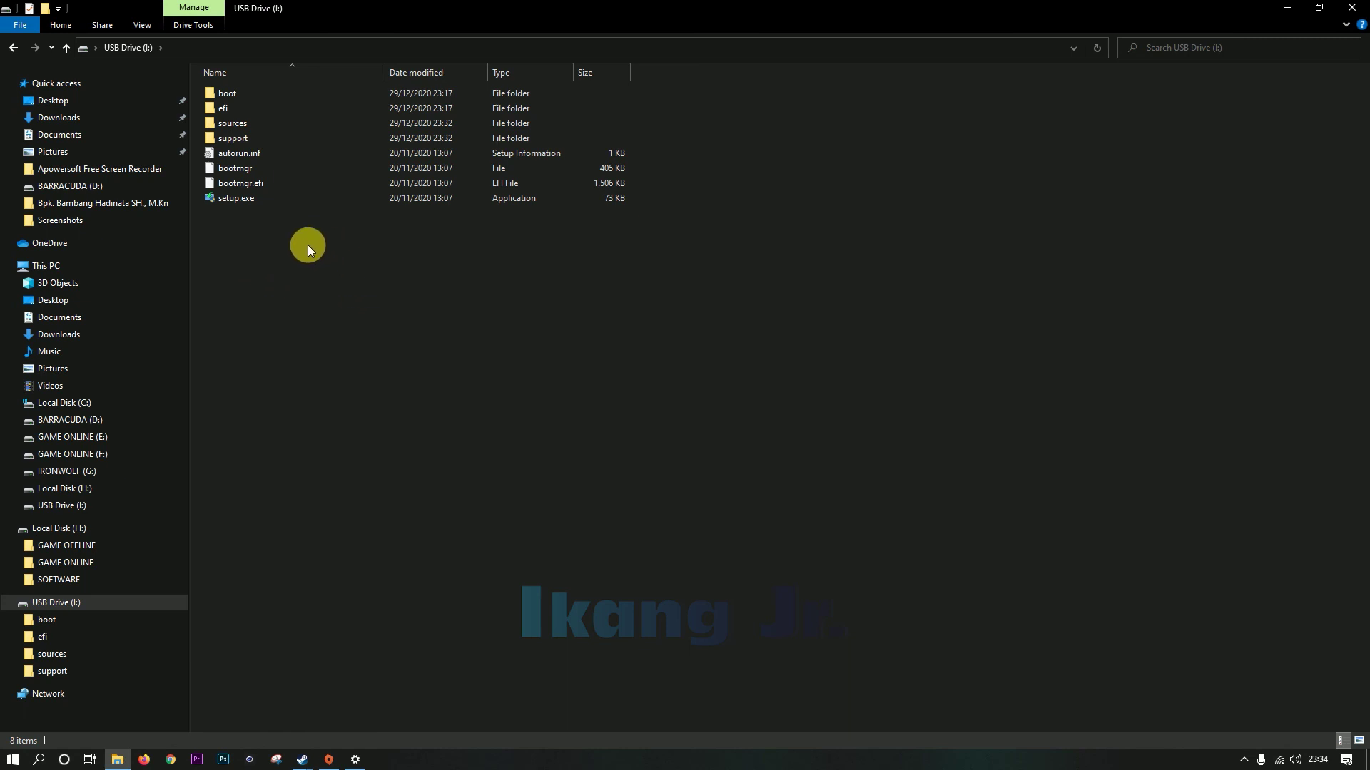
pyautogui.moveTo(268, 268); pyautogui.dragTo(222, 78)
pyautogui.click(273, 314)
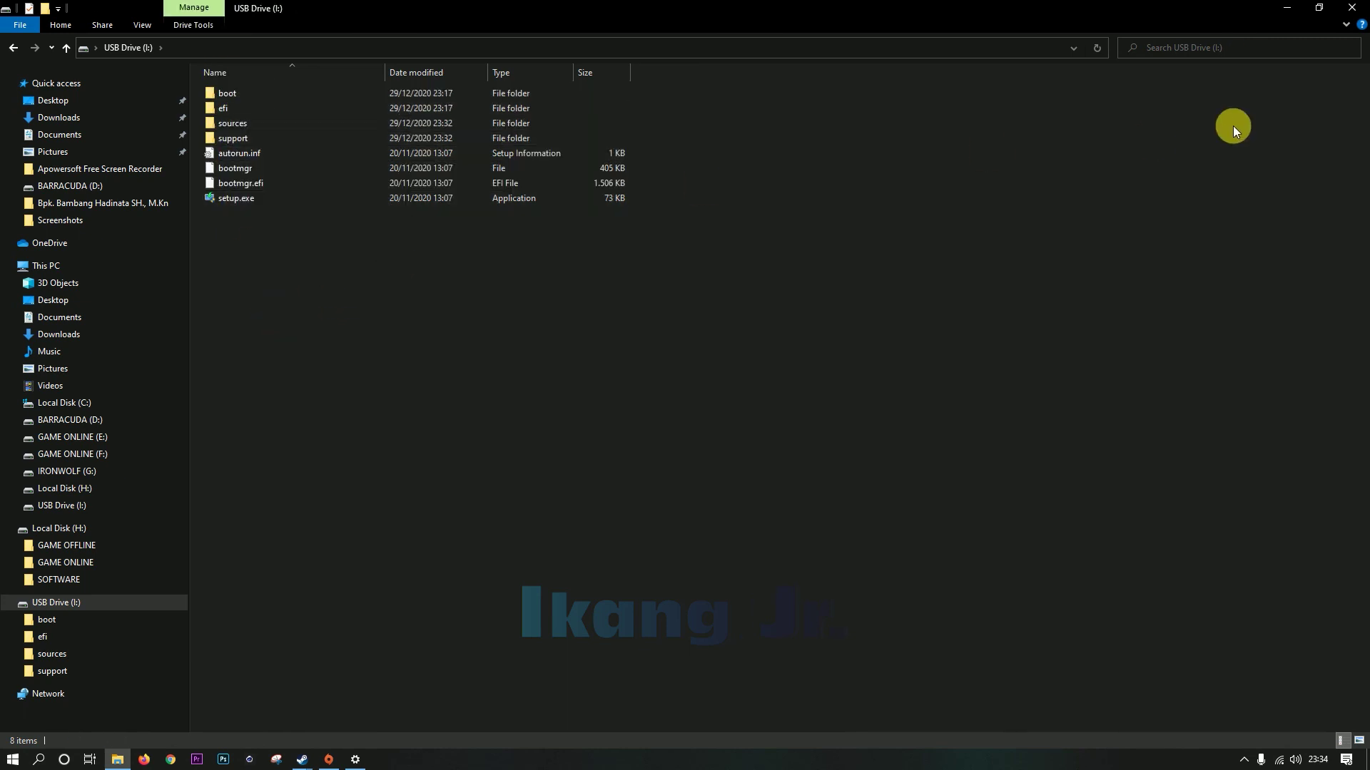
pyautogui.moveTo(282, 246); pyautogui.dragTo(256, 145)
pyautogui.click(439, 267)
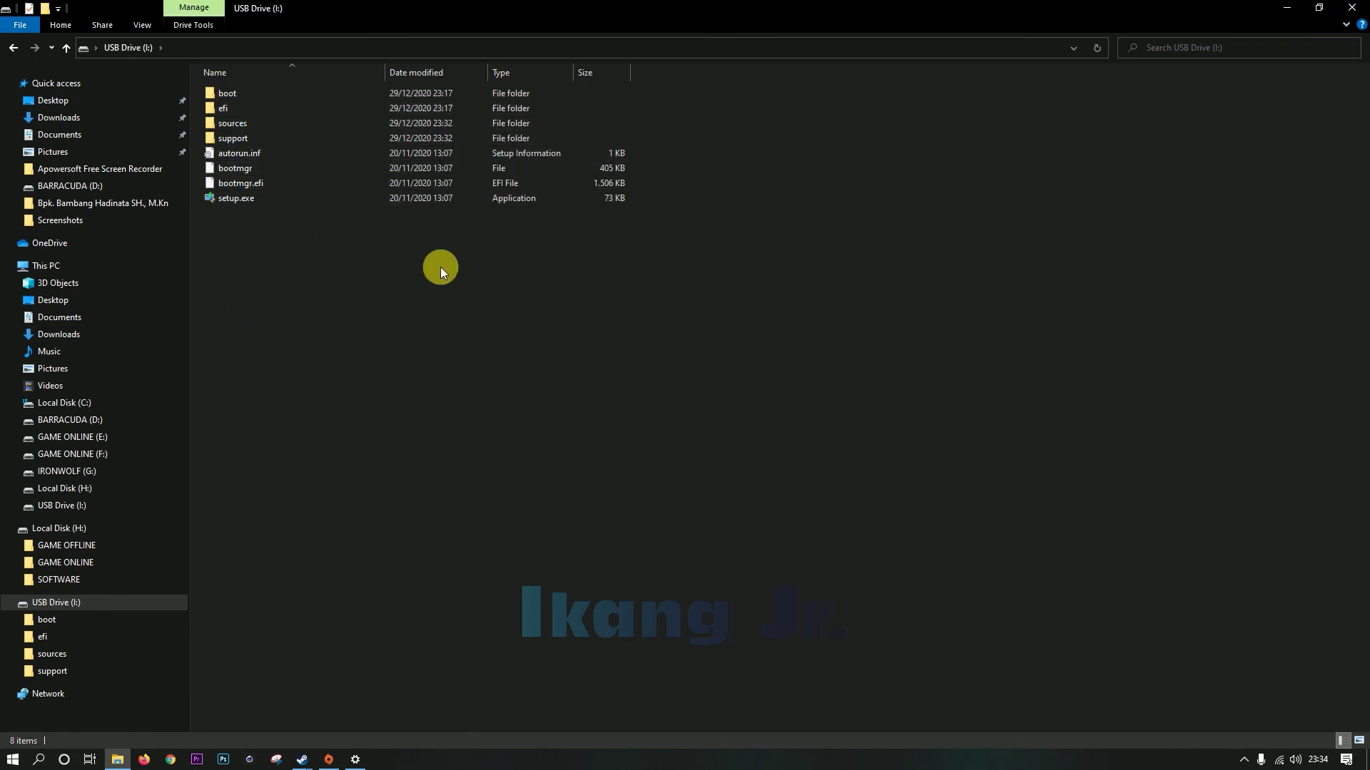
pyautogui.click(1359, 10)
pyautogui.rightClick(755, 221)
pyautogui.click(795, 263)
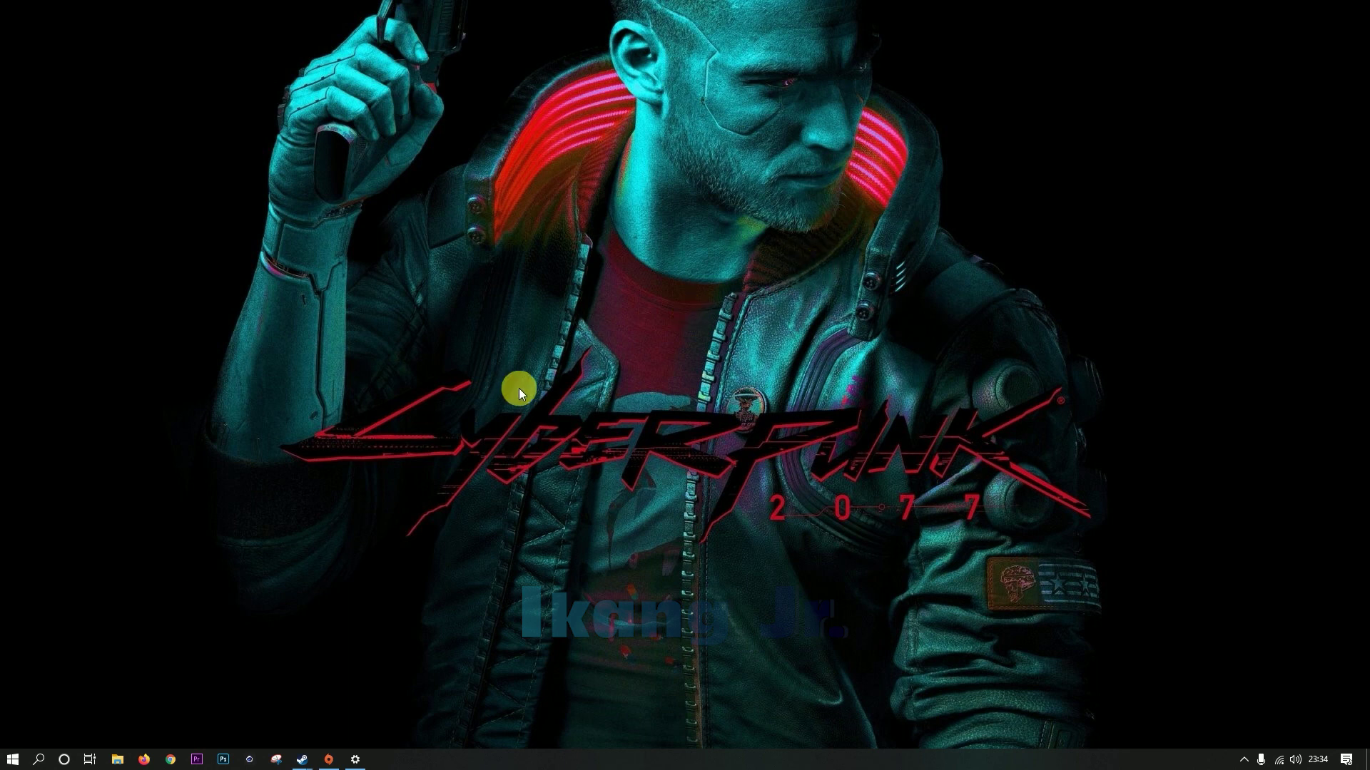
pyautogui.rightClick(593, 346)
pyautogui.click(622, 386)
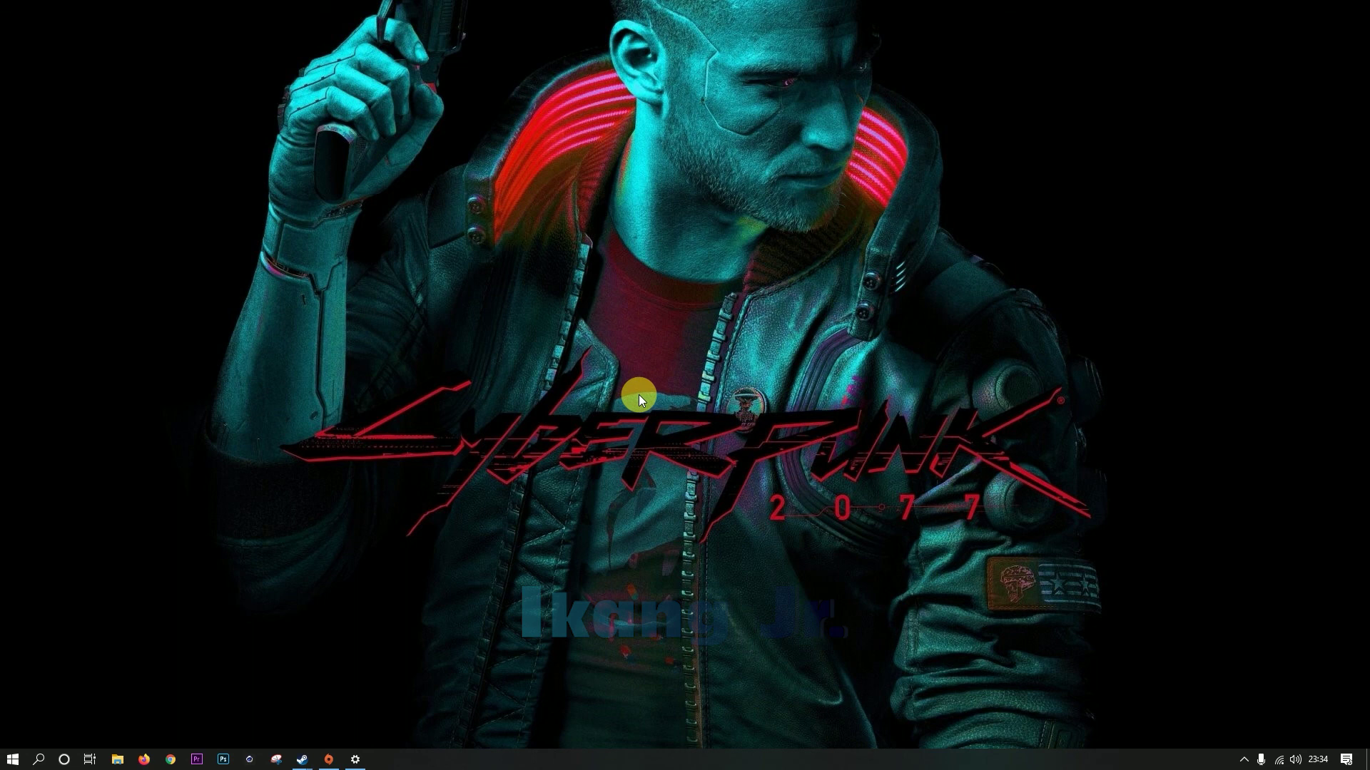
pyautogui.rightClick(610, 322)
pyautogui.click(645, 364)
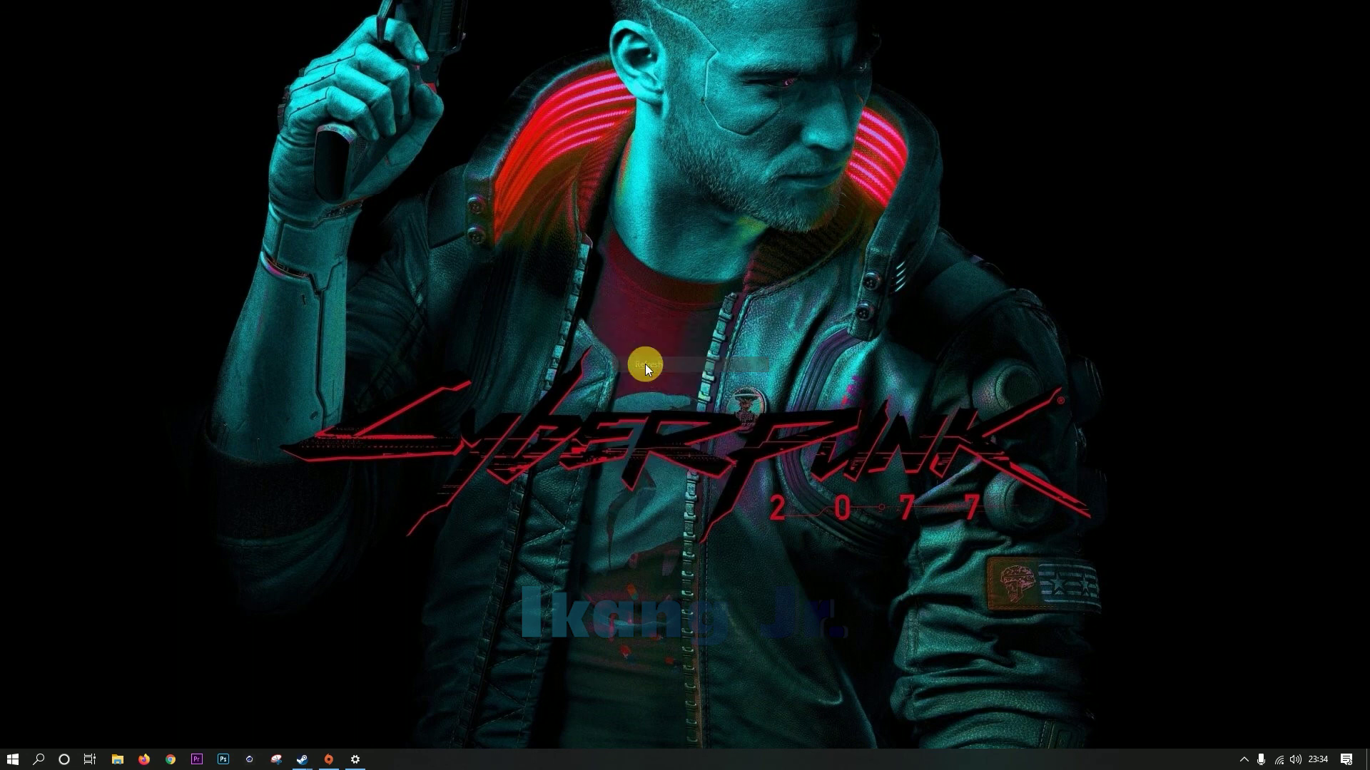